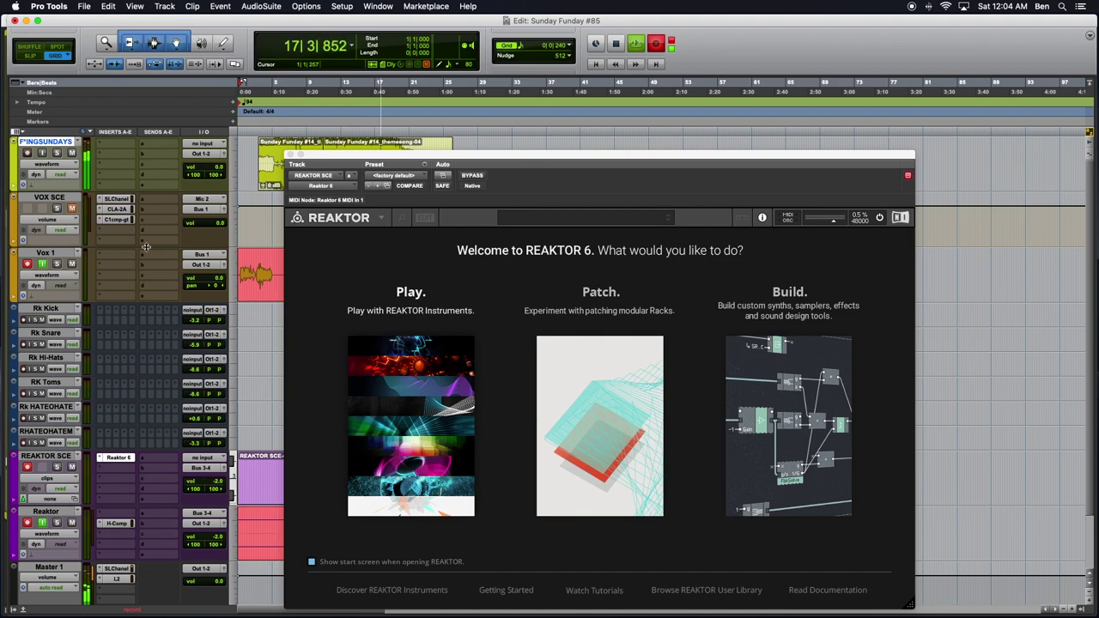
Switch to Firefox, open the Native Instruments website in a new tab and look over its home page.
left_click(72, 208)
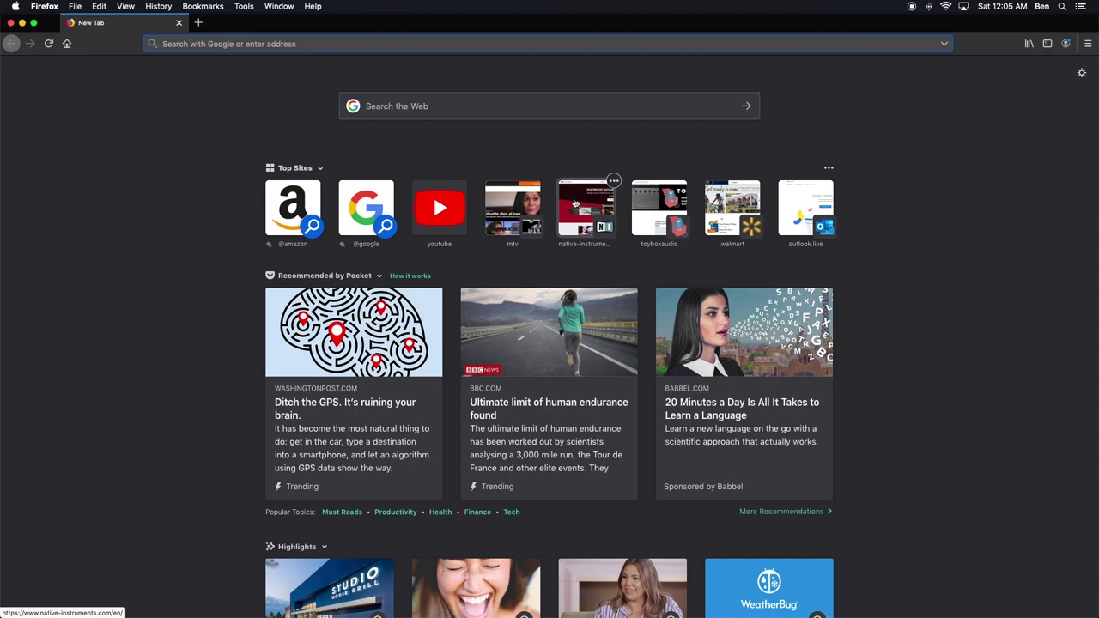
left_click(586, 207)
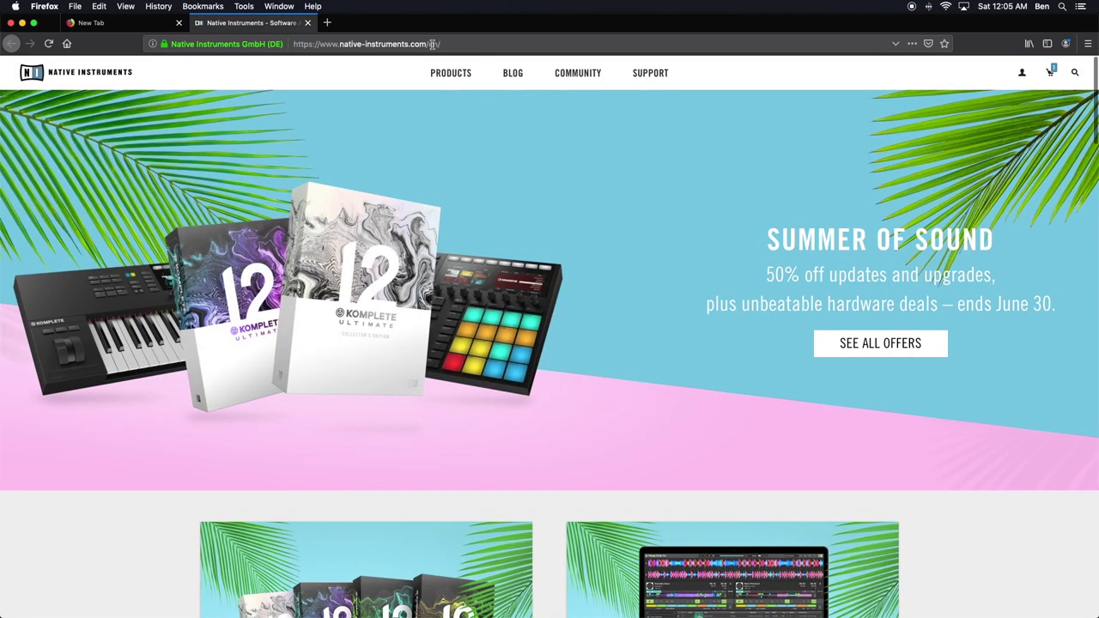
scroll(412, 331, "down", 10)
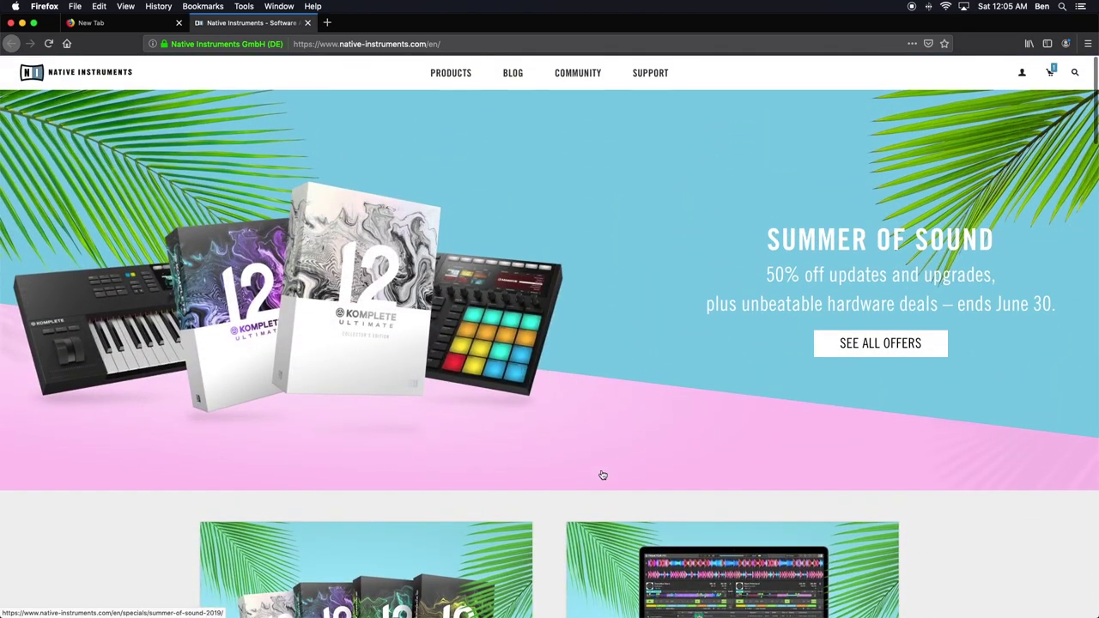
scroll(603, 475, "down", 10)
scroll(602, 475, "up", 10)
View the Sunday Funday channel at youtube.com/SundayFunday in the first browser tab, and close that tab.
left_click(161, 25)
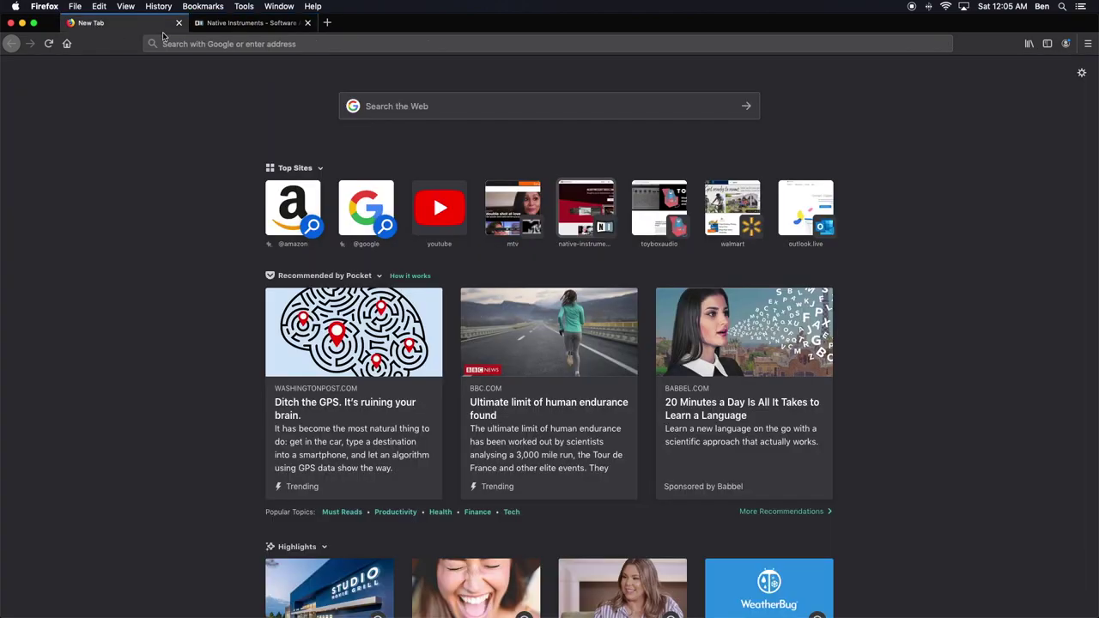
left_click(443, 234)
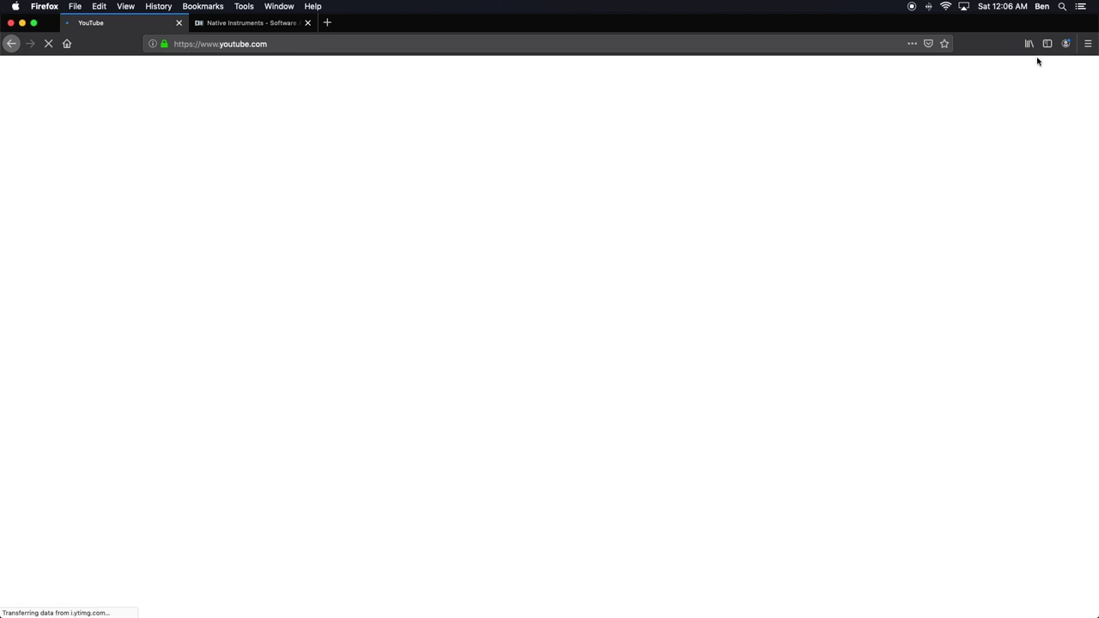
left_click(275, 43)
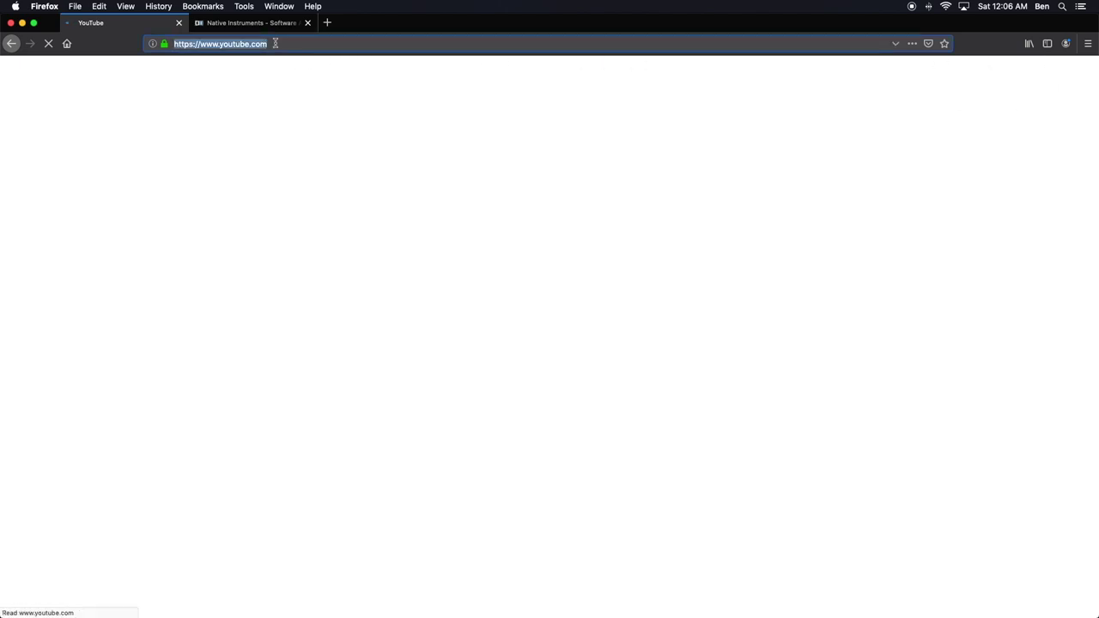
left_click(287, 44)
type("/")
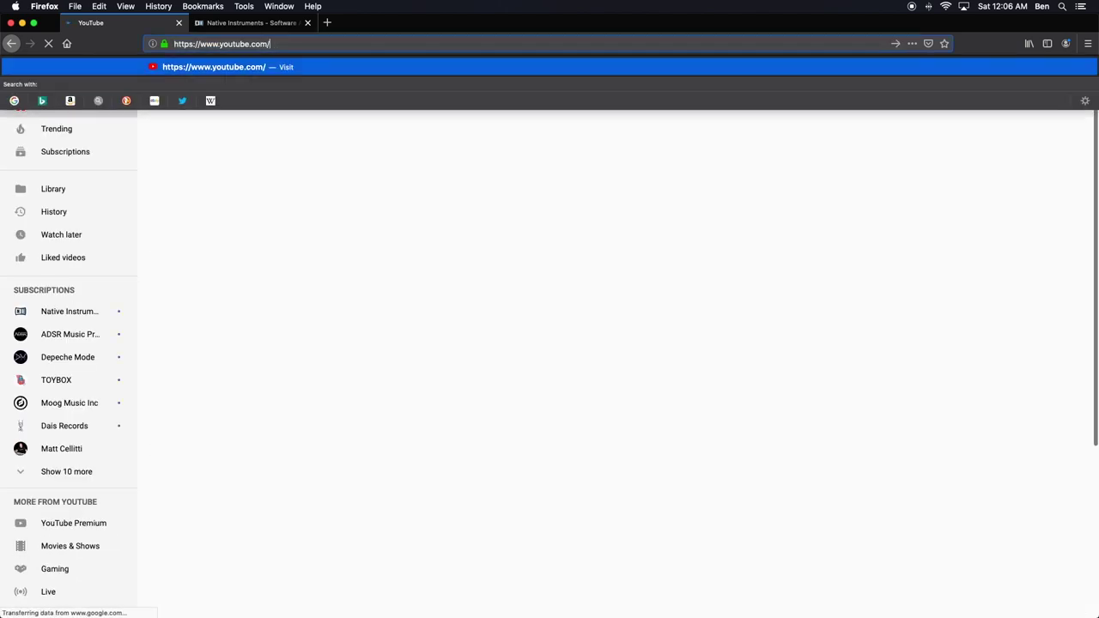
type("Sunday")
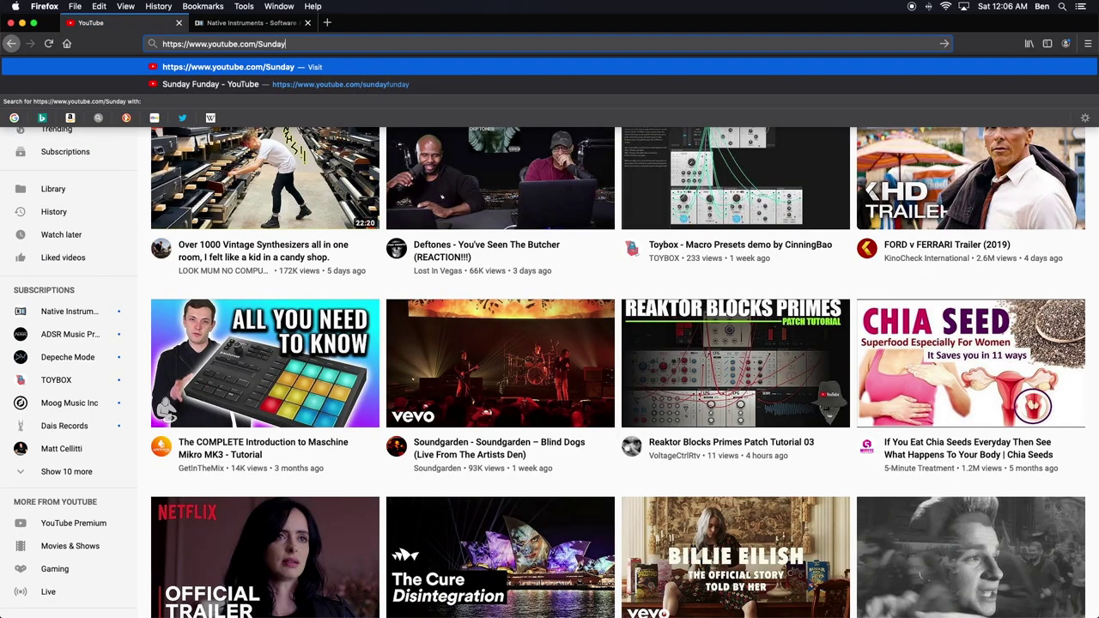
type("Funday")
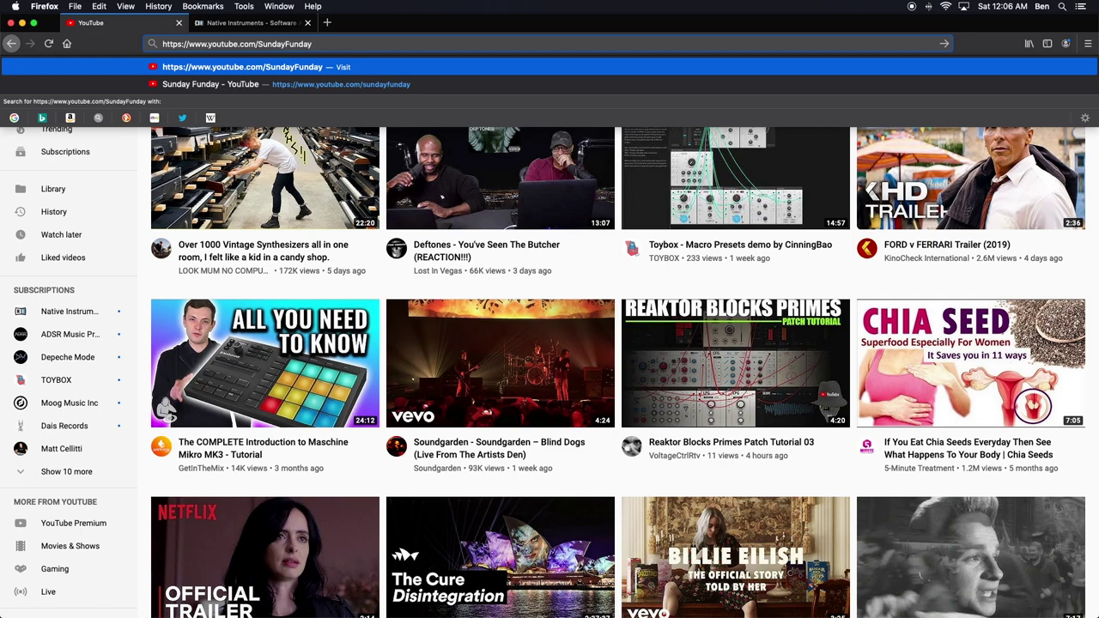
key("Return")
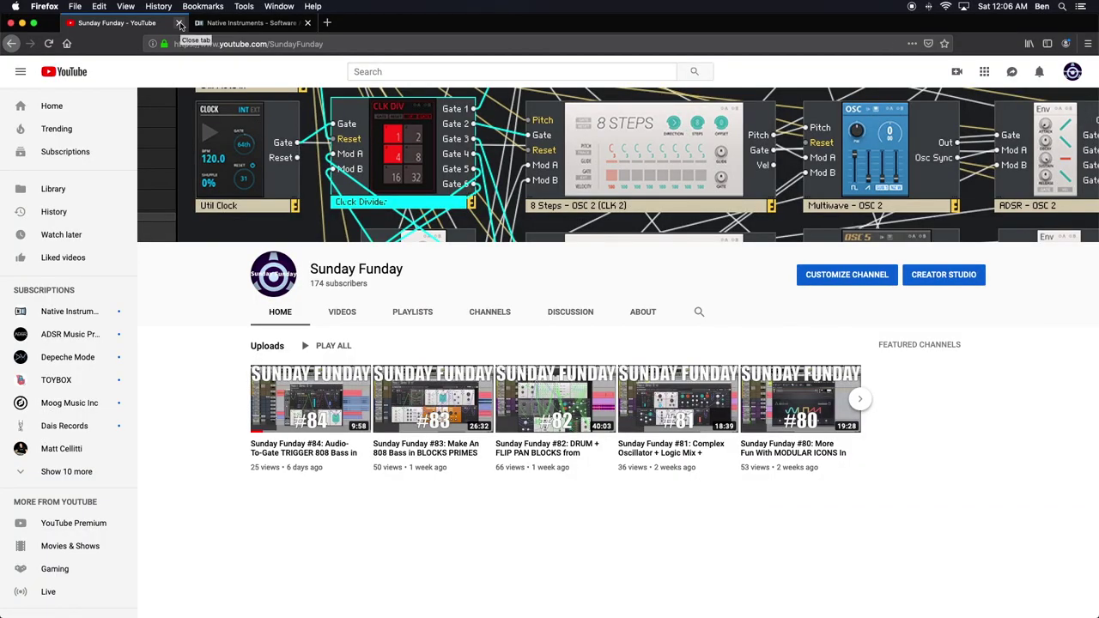
left_click(178, 23)
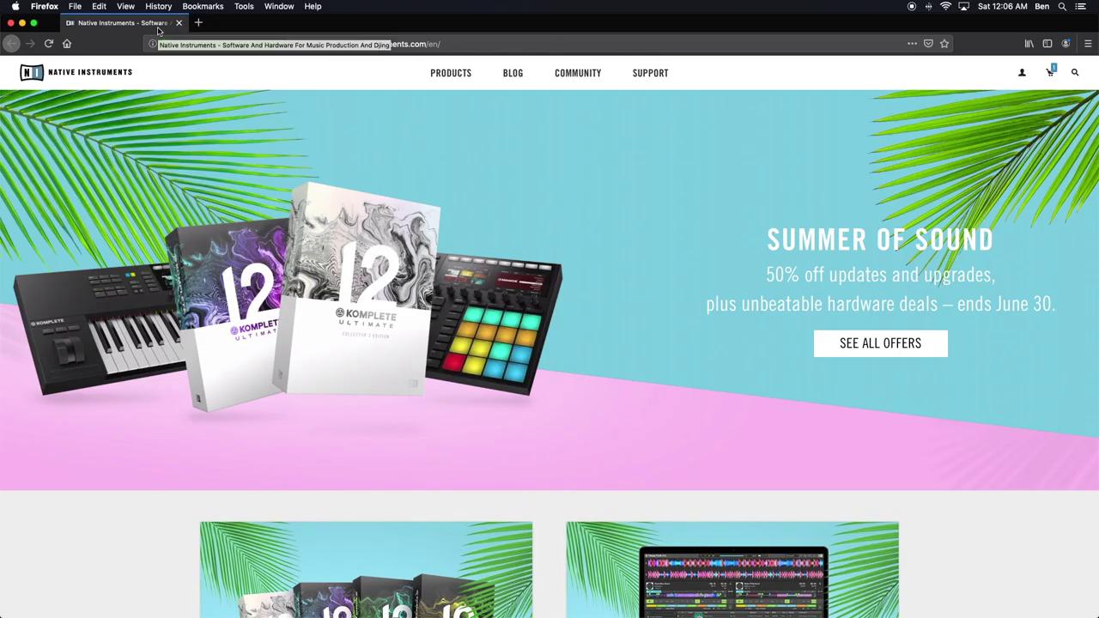
Return to Pro Tools and add a Toy Box Free Pack MIX-Mixer (Stereo) block to the Reaktor rack, between Note In and Level.
key("super+Tab")
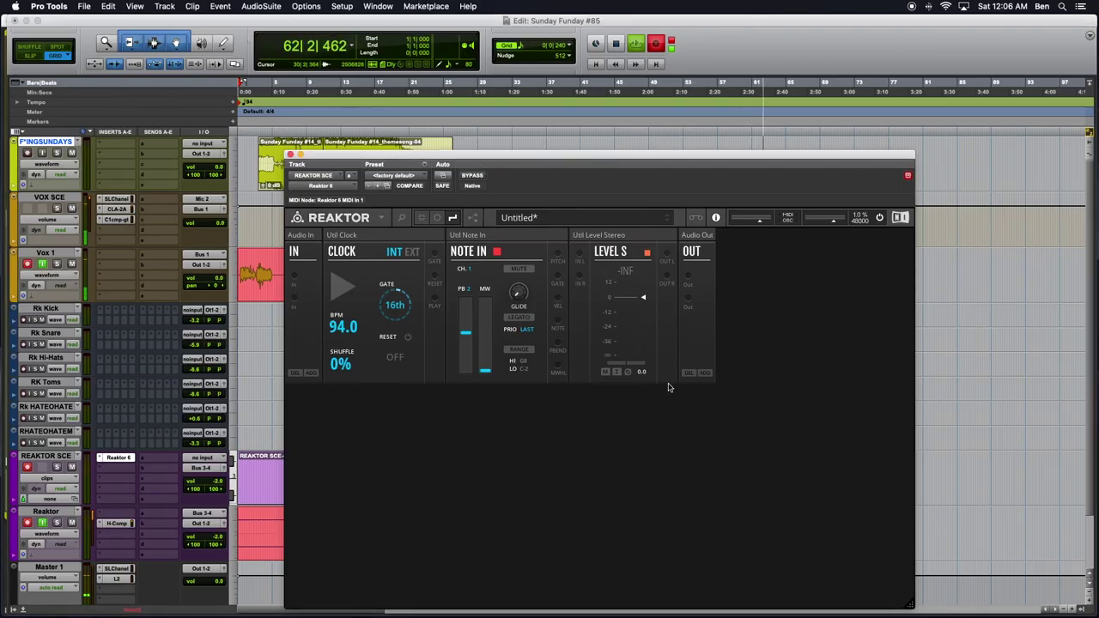
double_click(571, 449)
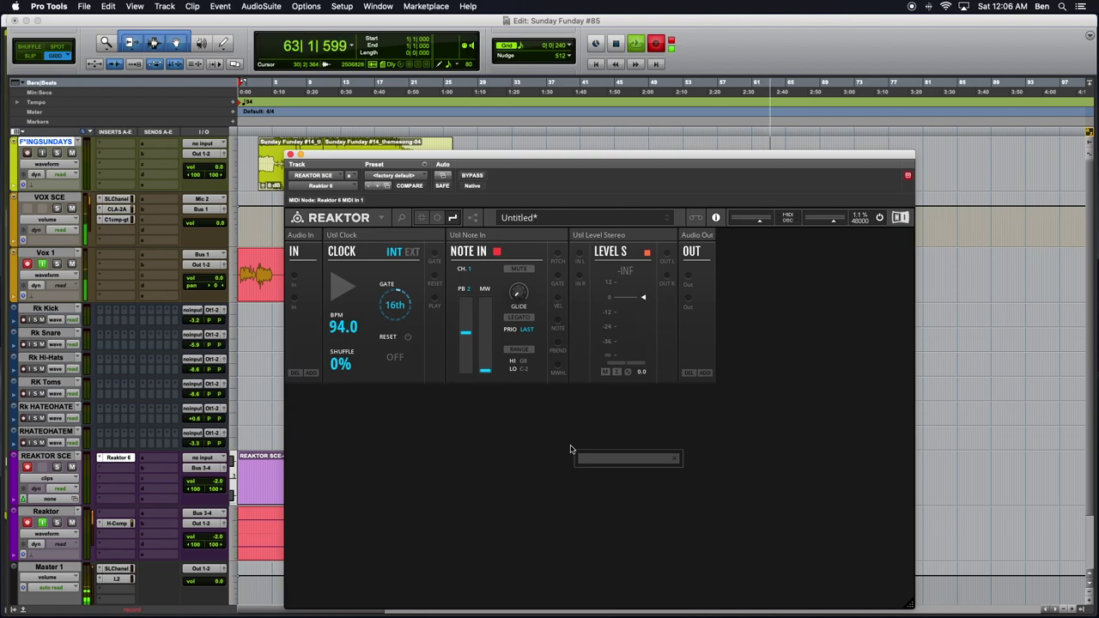
type("Toy Box mix")
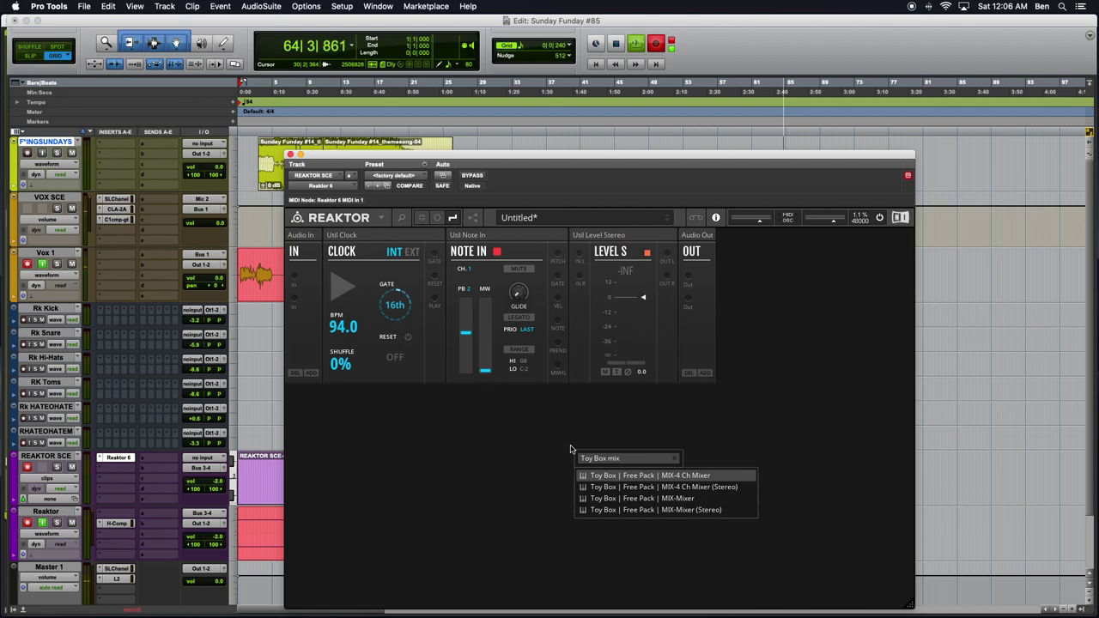
key("Return")
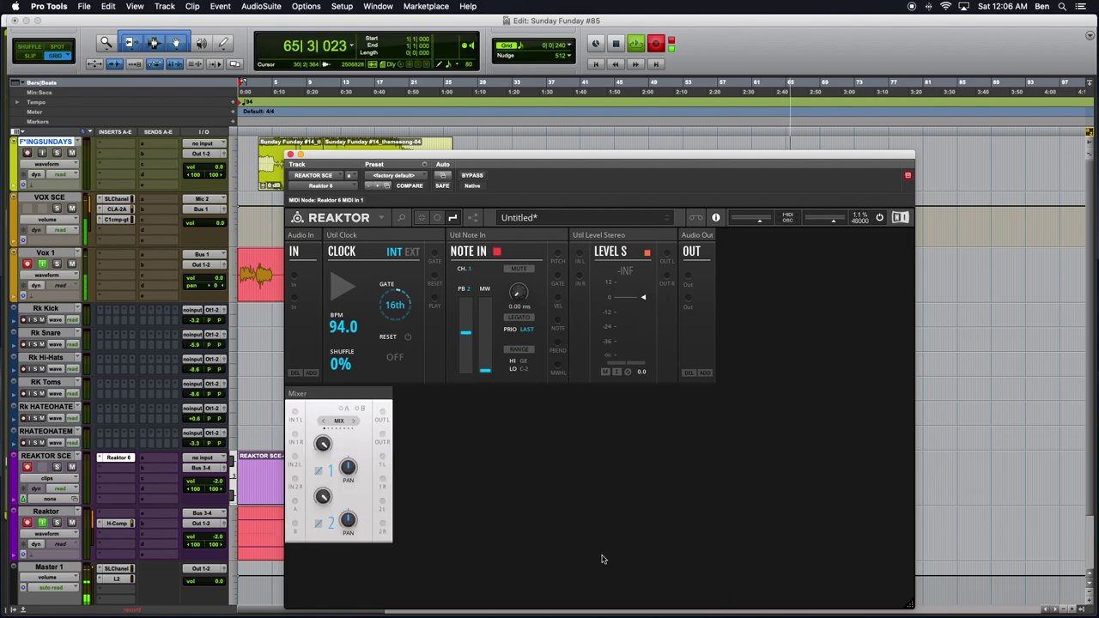
left_click_drag(322, 397, 696, 267)
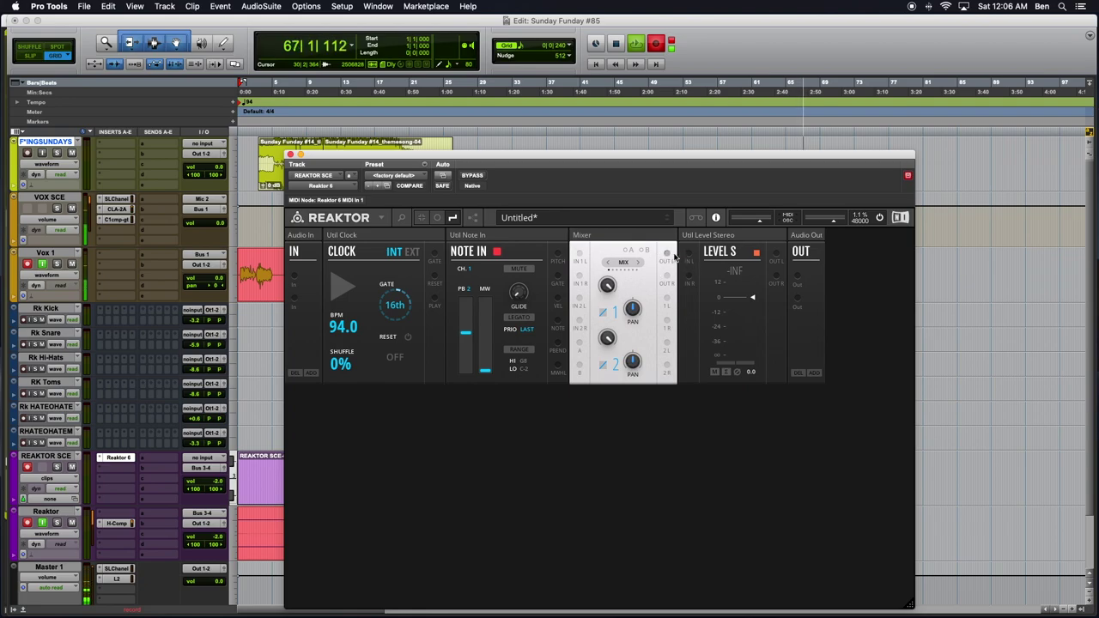
Wire the Mixer's left and right outputs through the Level block to Audio Out, coloring the Mixer's wires purple.
left_click_drag(676, 254, 688, 278)
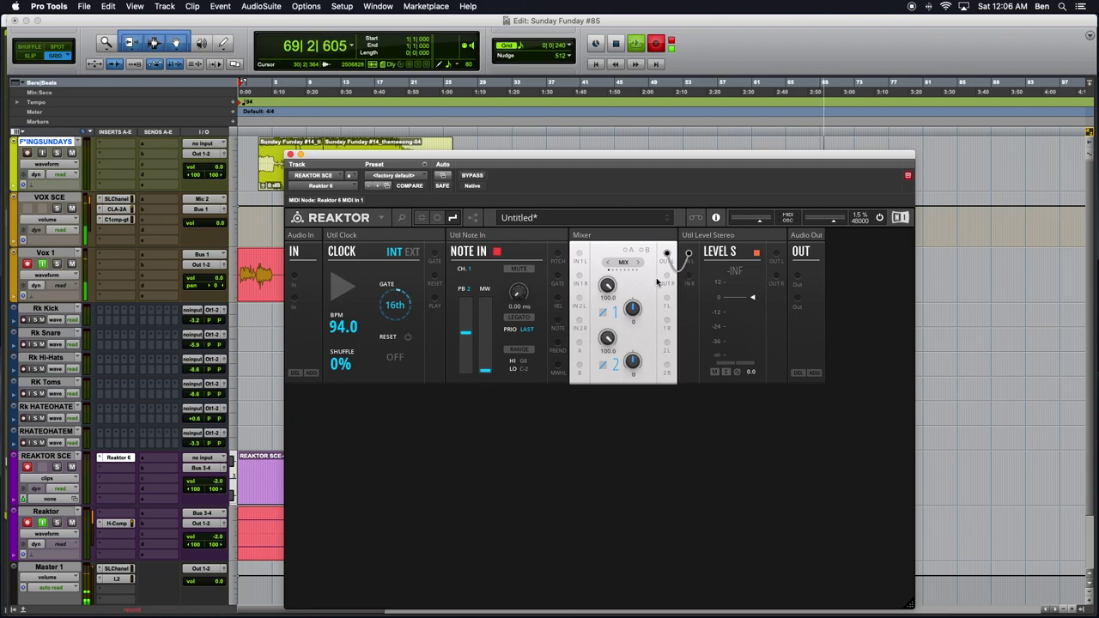
left_click_drag(667, 276, 689, 278)
right_click(688, 278)
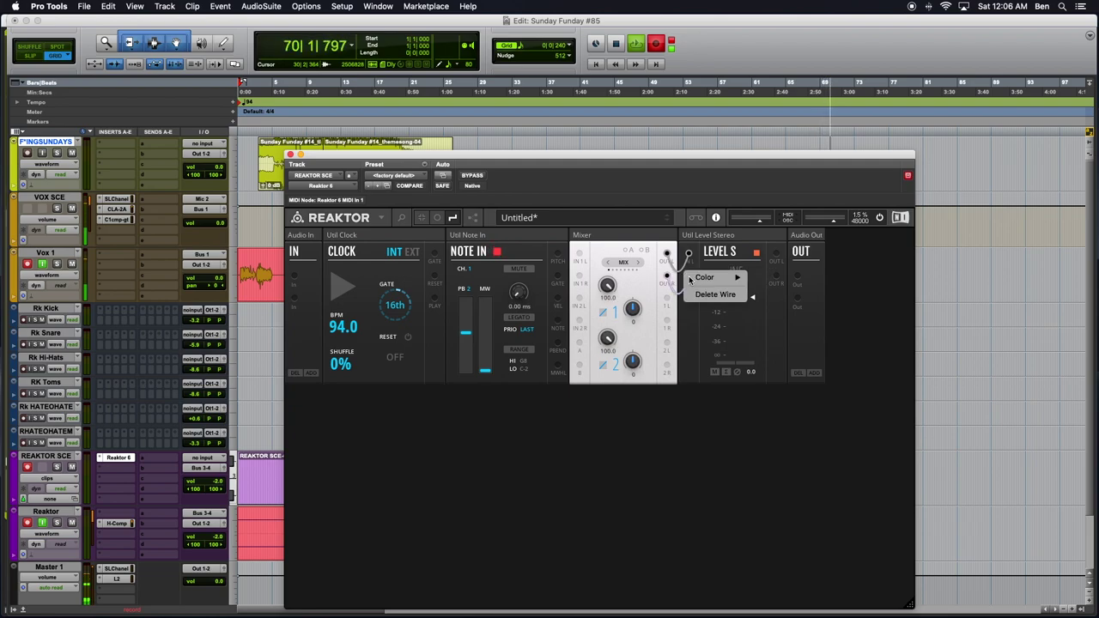
mouse_move(707, 277)
left_click(768, 350)
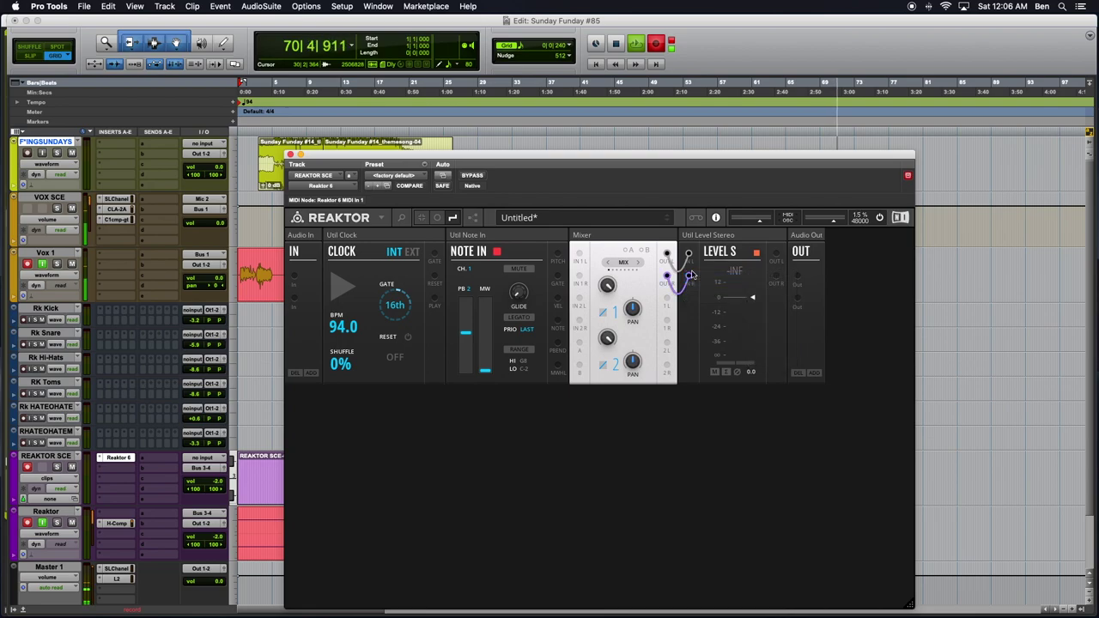
right_click(688, 272)
mouse_move(716, 274)
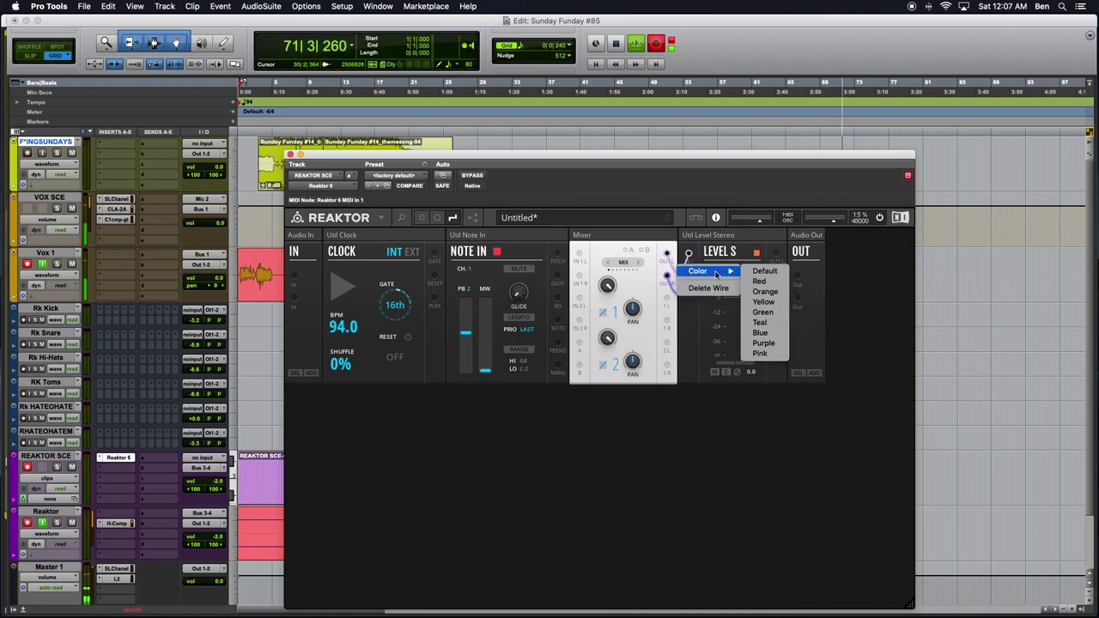
left_click(760, 344)
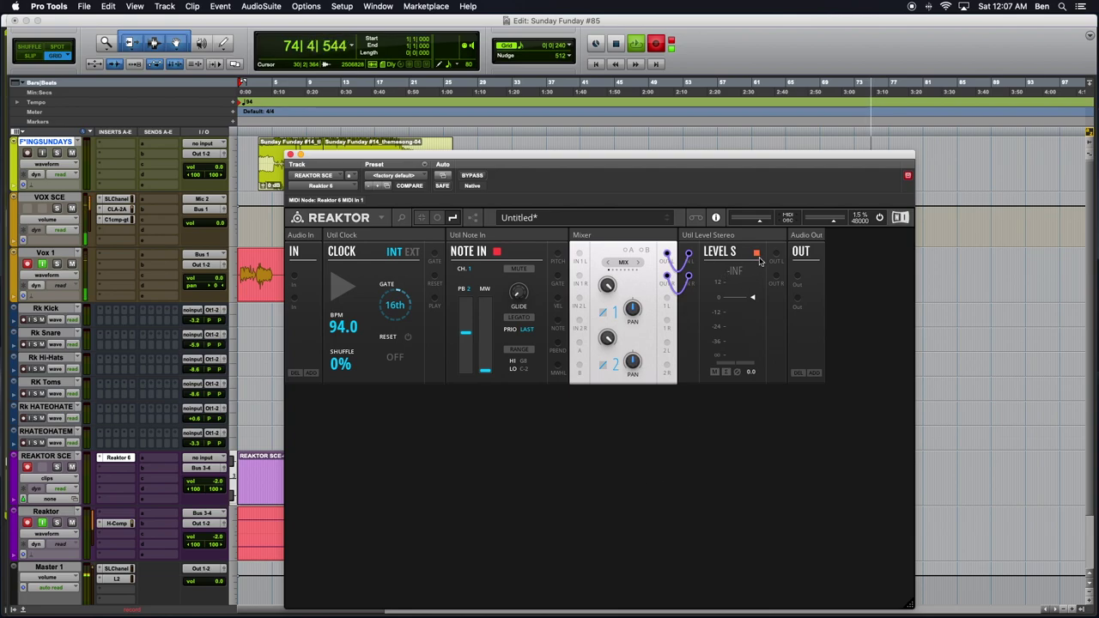
left_click_drag(776, 254, 796, 301)
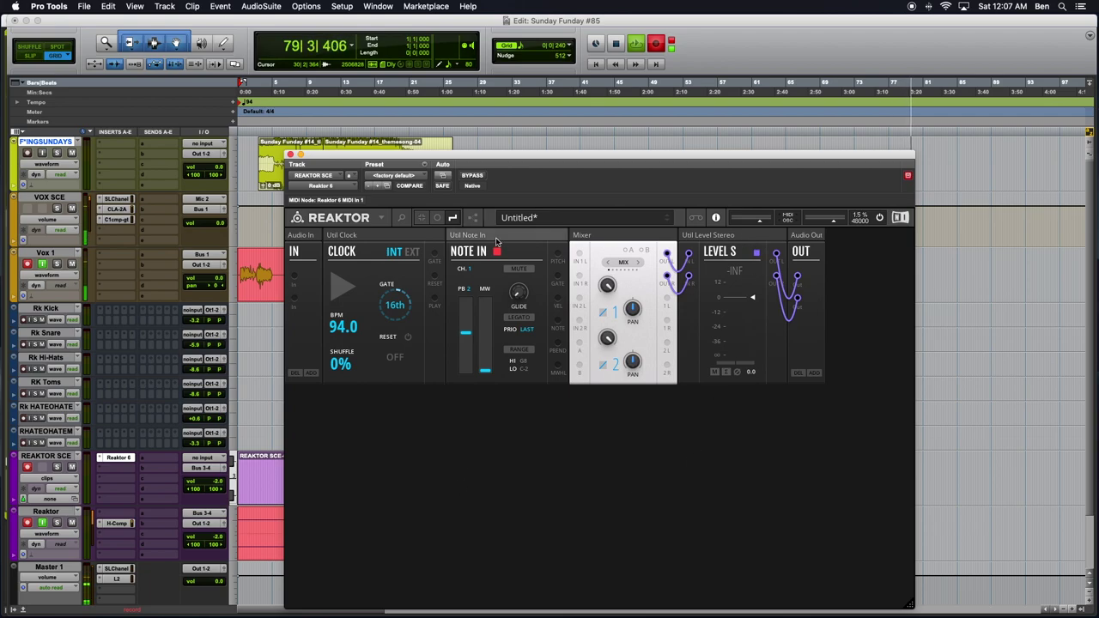
Delete the Note In block and add a Toy Box Free Pack OSC-Drums block to the rack.
key("Delete")
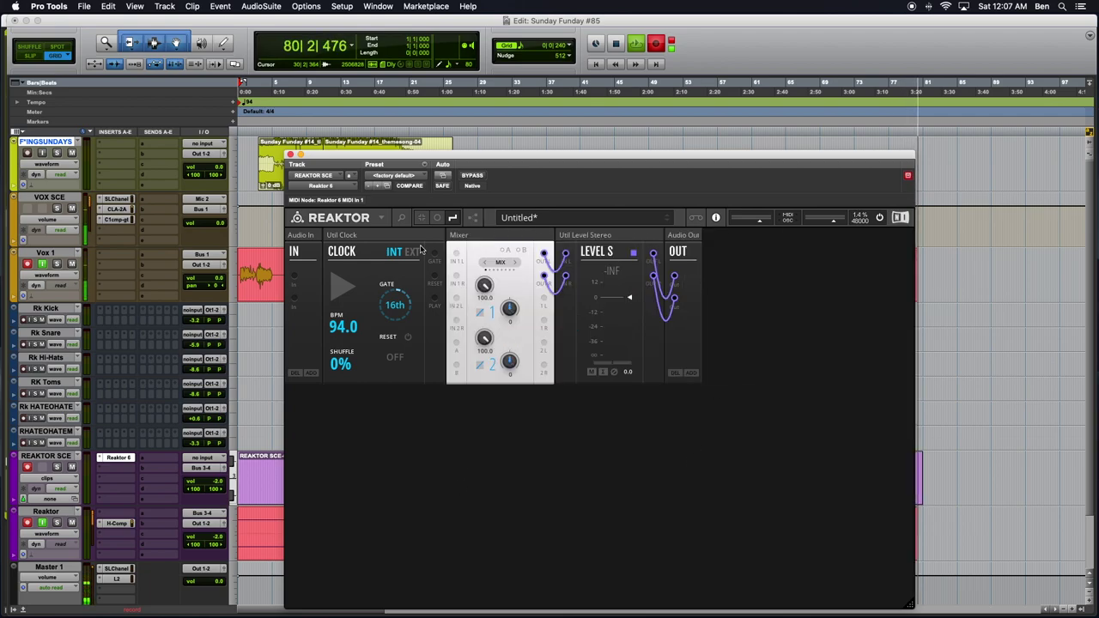
double_click(421, 473)
type("Drum")
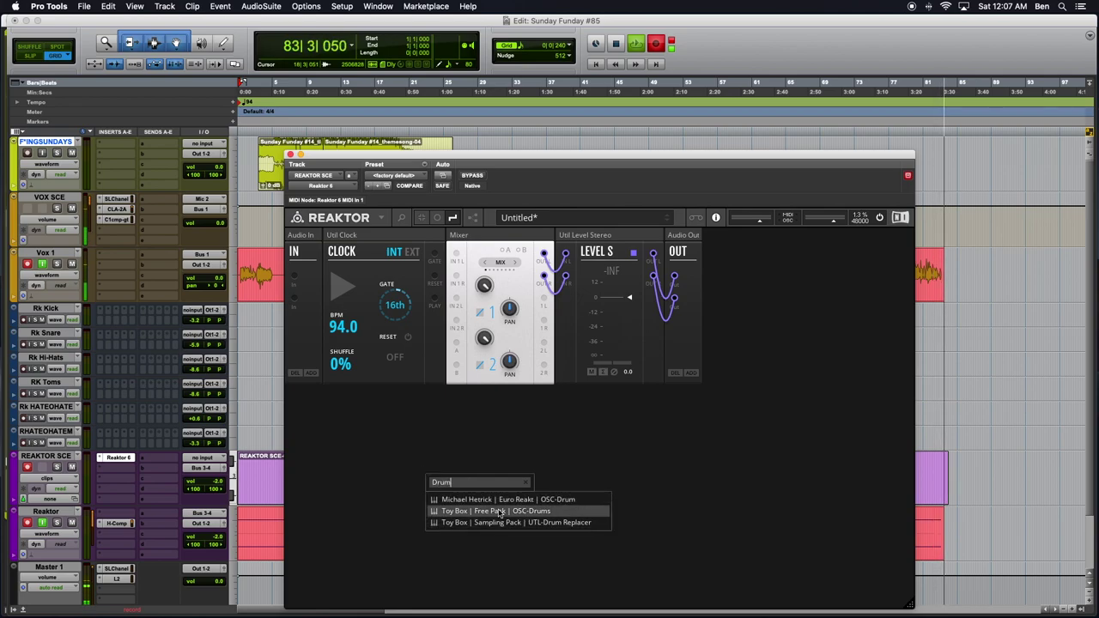
double_click(503, 514)
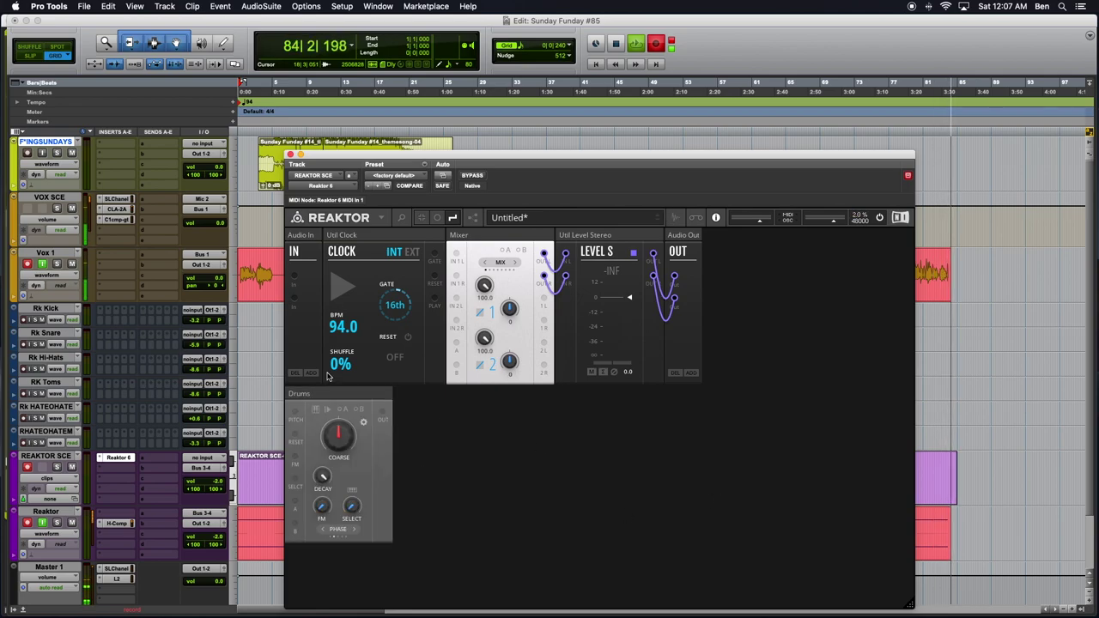
Add a Toy Box Free Pack SEQ-Gate Sequencer block beside Drums and duplicate it.
double_click(532, 439)
type("TOY Box")
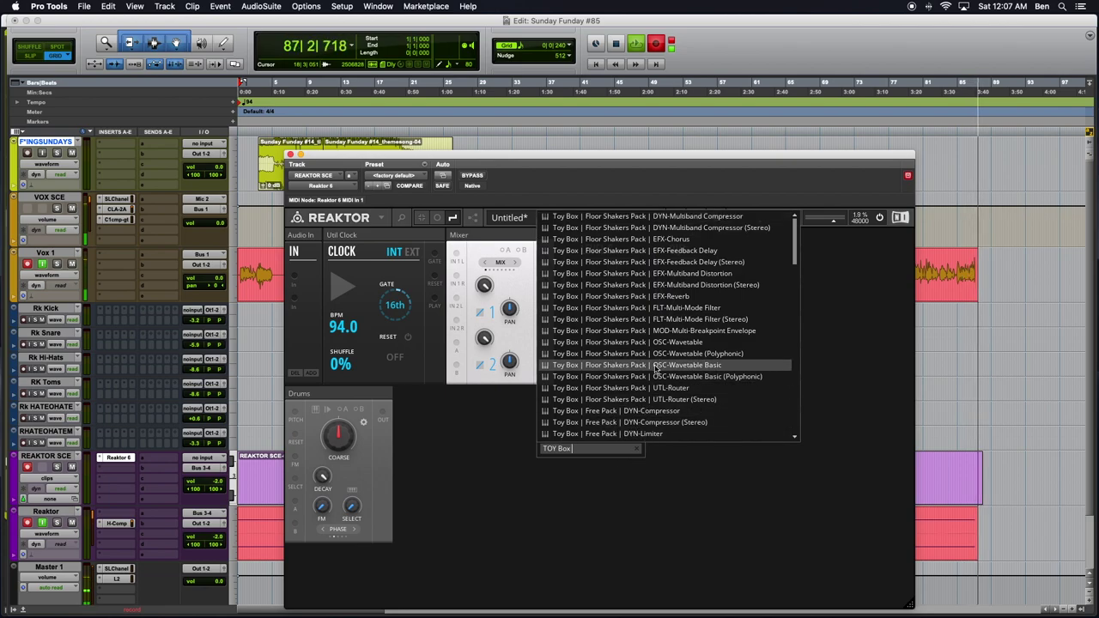
type("SEQ")
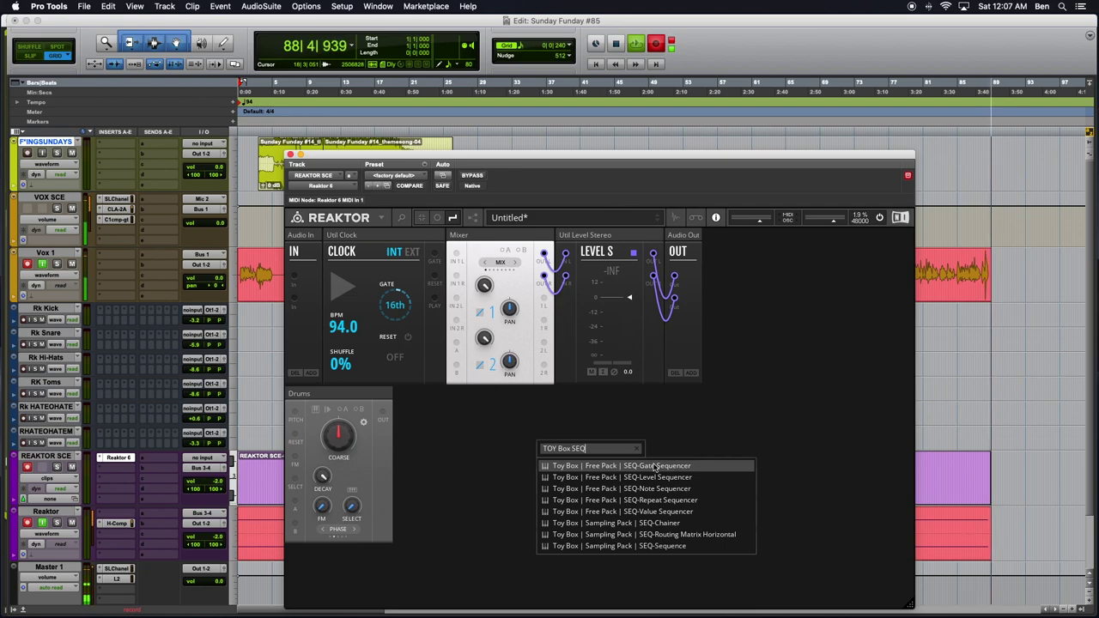
left_click_drag(659, 468, 481, 421)
right_click(443, 397)
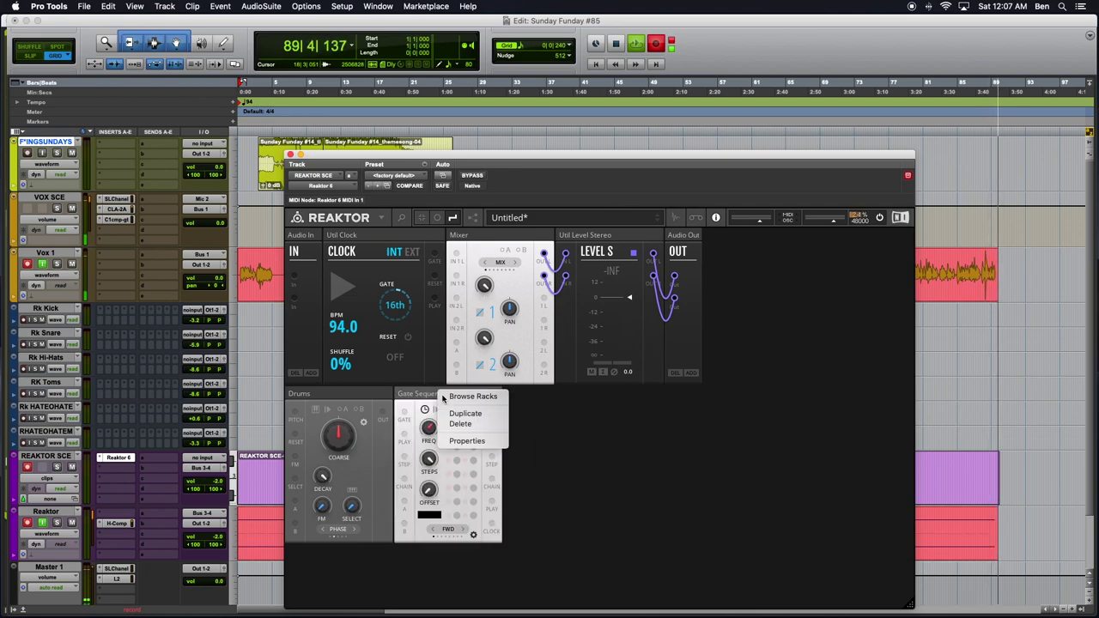
left_click(483, 397)
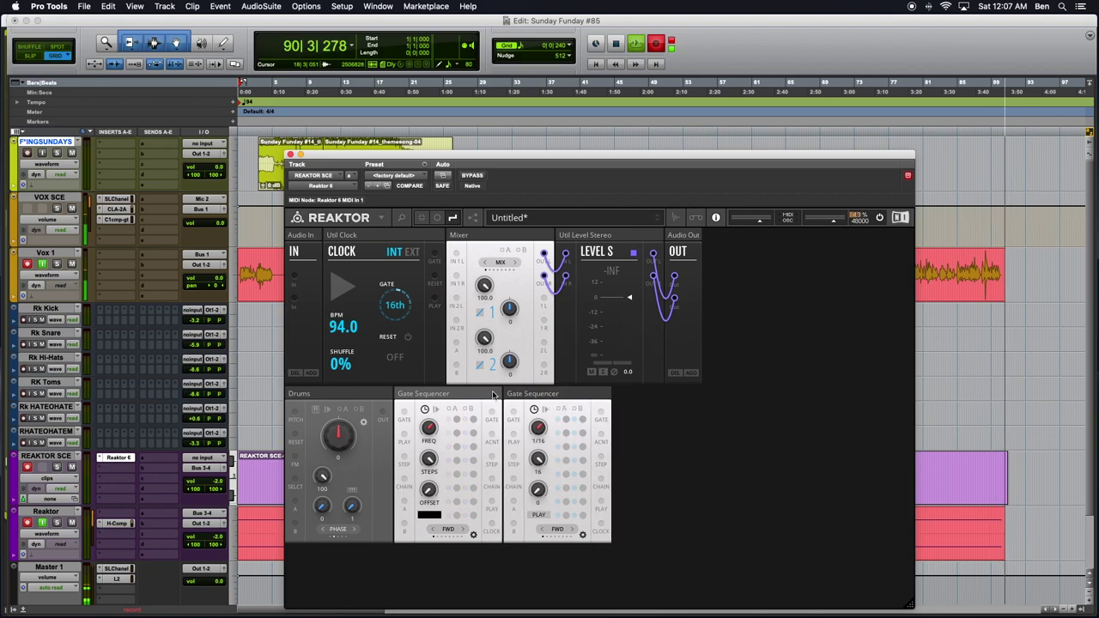
Add a Toy Box Free Pack UTL-Sum block after the two Gate Sequencers.
double_click(724, 426)
type("Toy Box Sum")
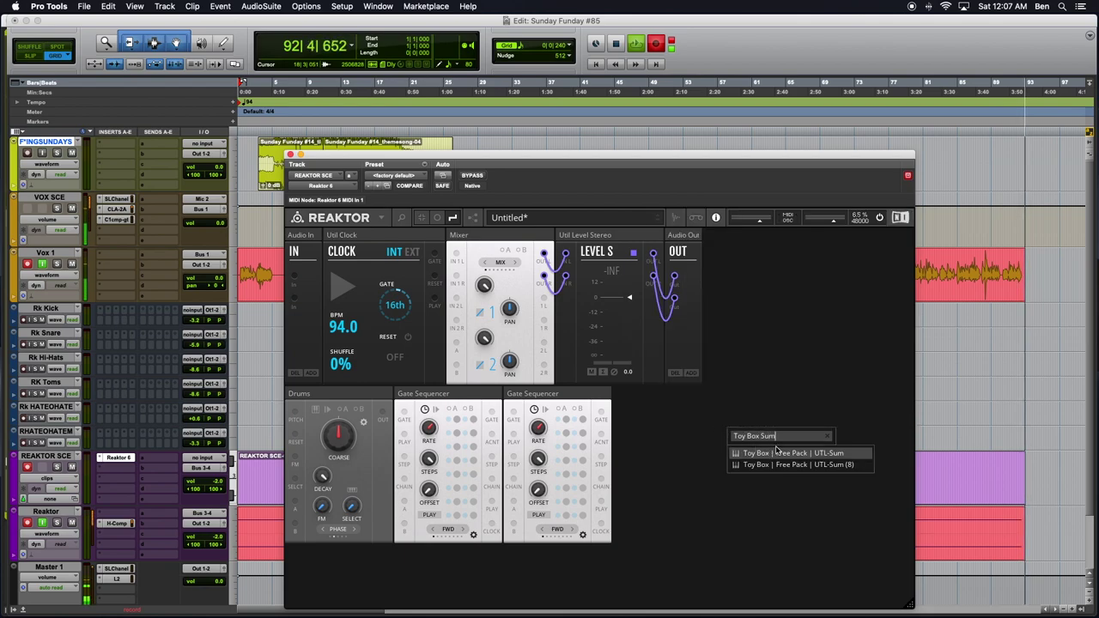
key("Return")
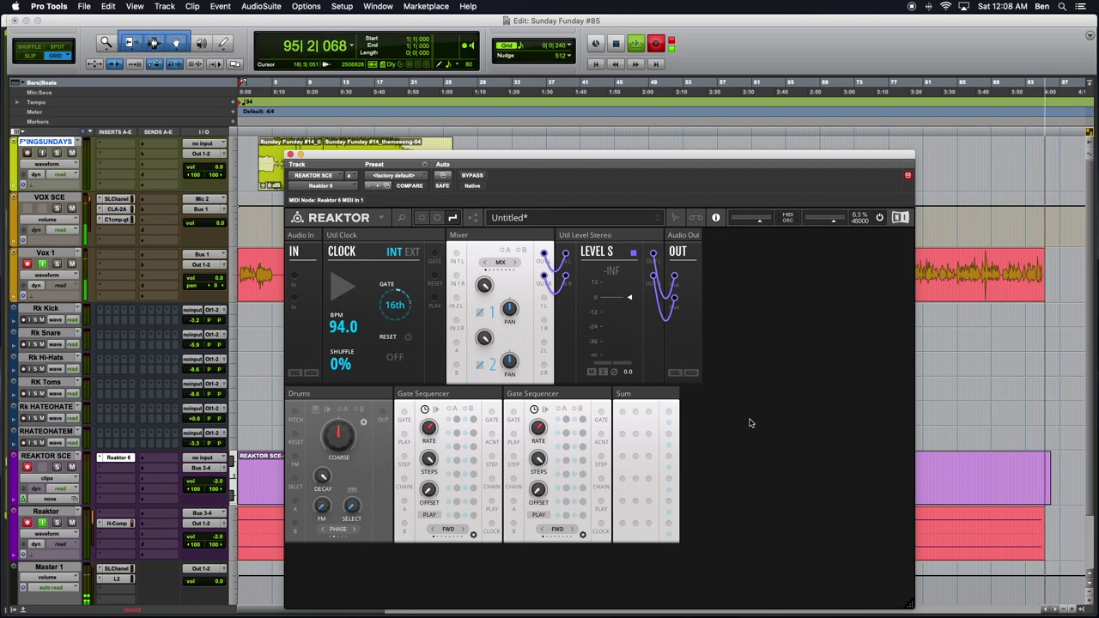
Switch to Firefox and search Google for "toy box reaktor ask".
mouse_move(3, 200)
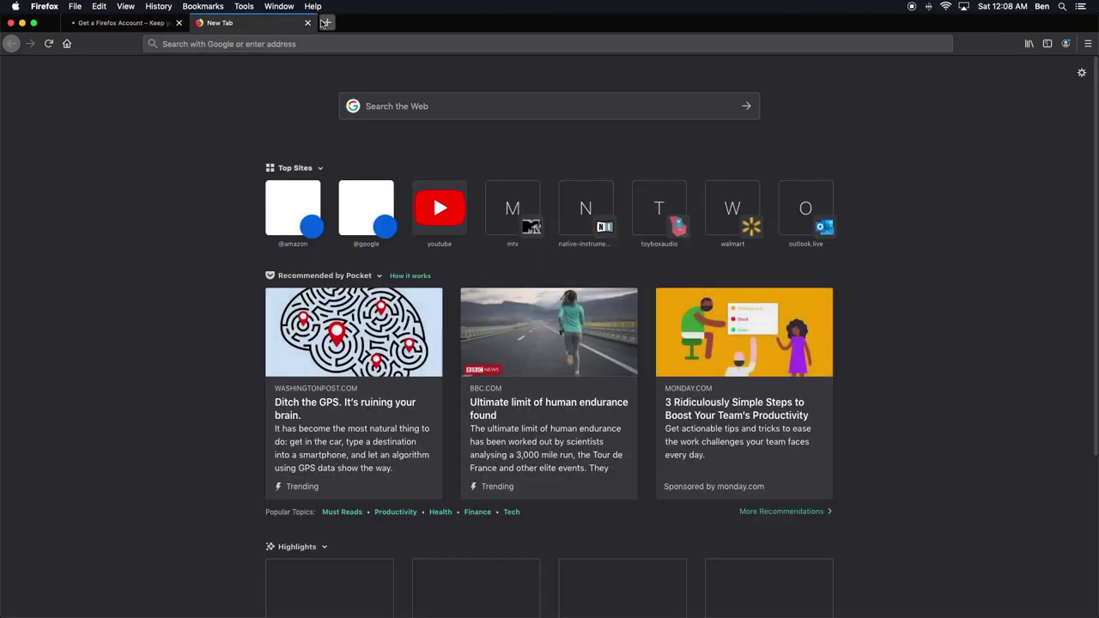
type("tpybpx")
key("BackSpace")
key("BackSpace")
key("BackSpace")
key("BackSpace")
key("BackSpace")
type("oy")
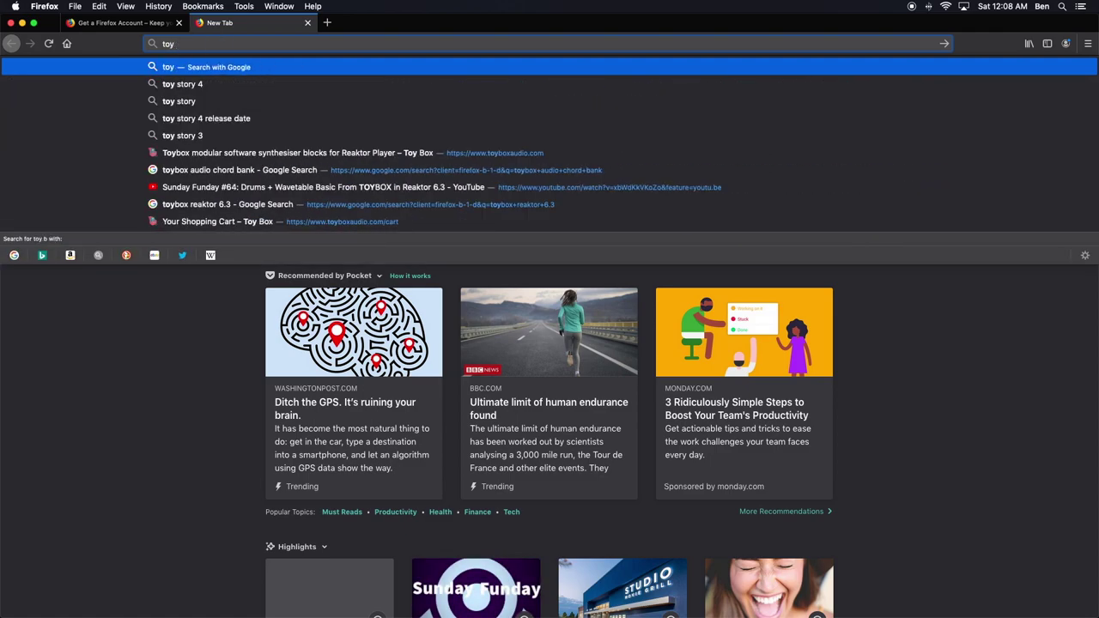
type(" box build")
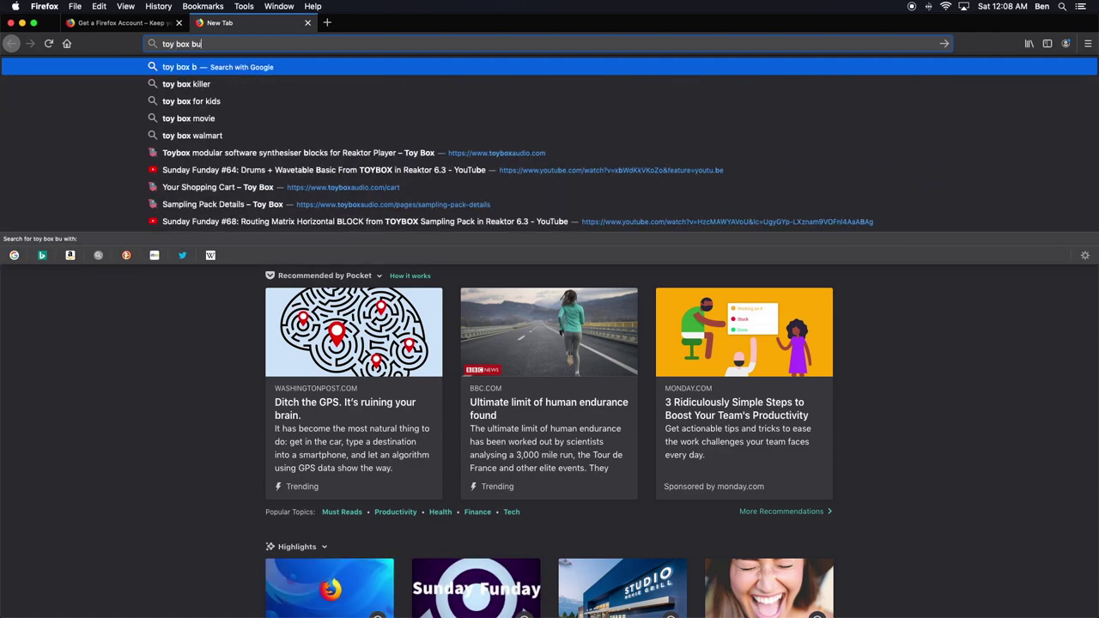
key("BackSpace")
key("BackSpace")
key("BackSpace")
key("BackSpace")
key("BackSpace")
type("reaktor")
key("BackSpace")
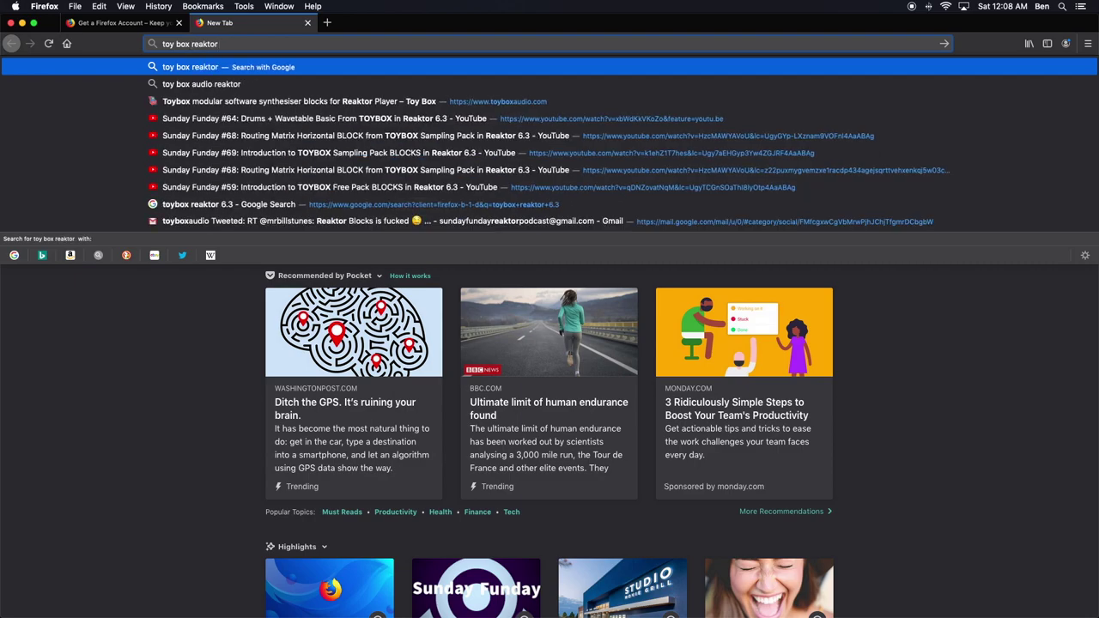
type("ask")
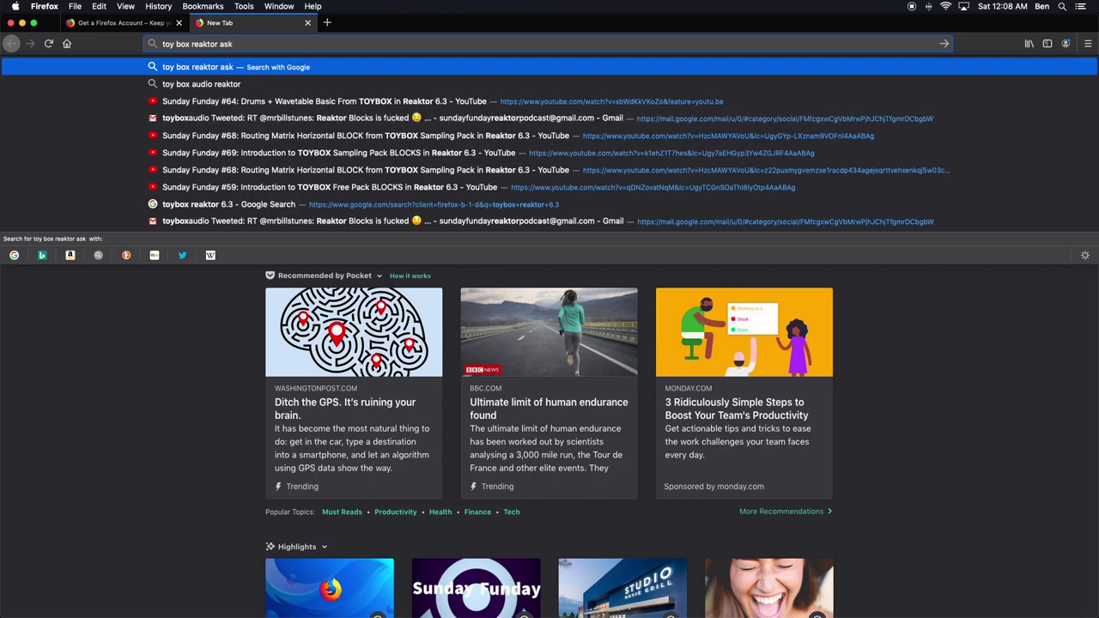
key("Return")
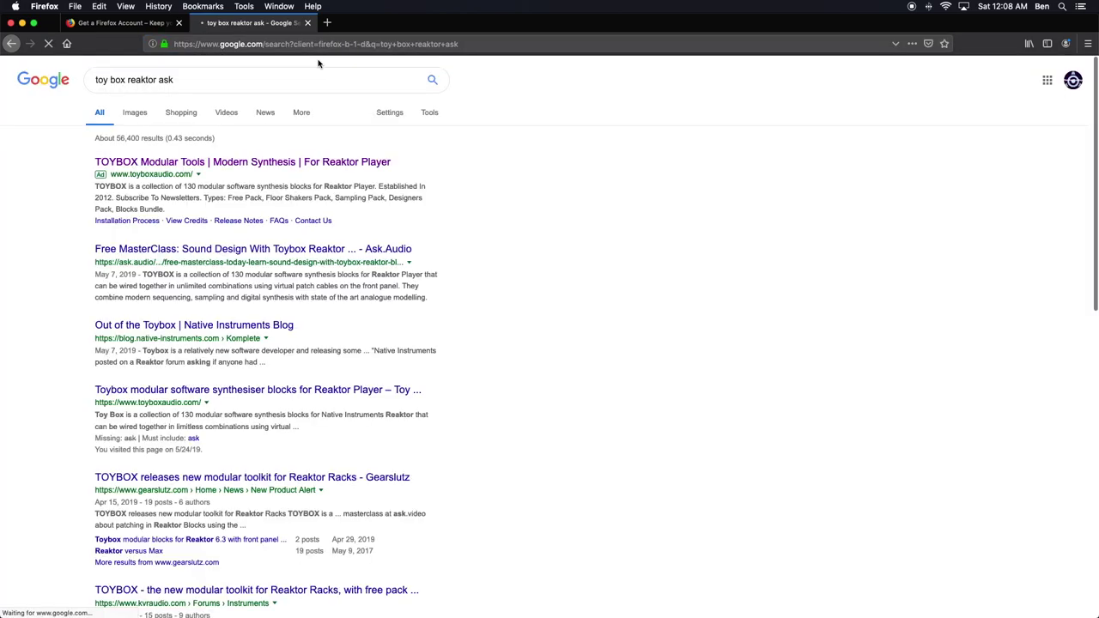
Open the Ask.Audio article on the free Toybox Reaktor Blocks MasterClass in a new tab and find its class description.
left_click_drag(197, 253, 386, 28)
left_click(386, 24)
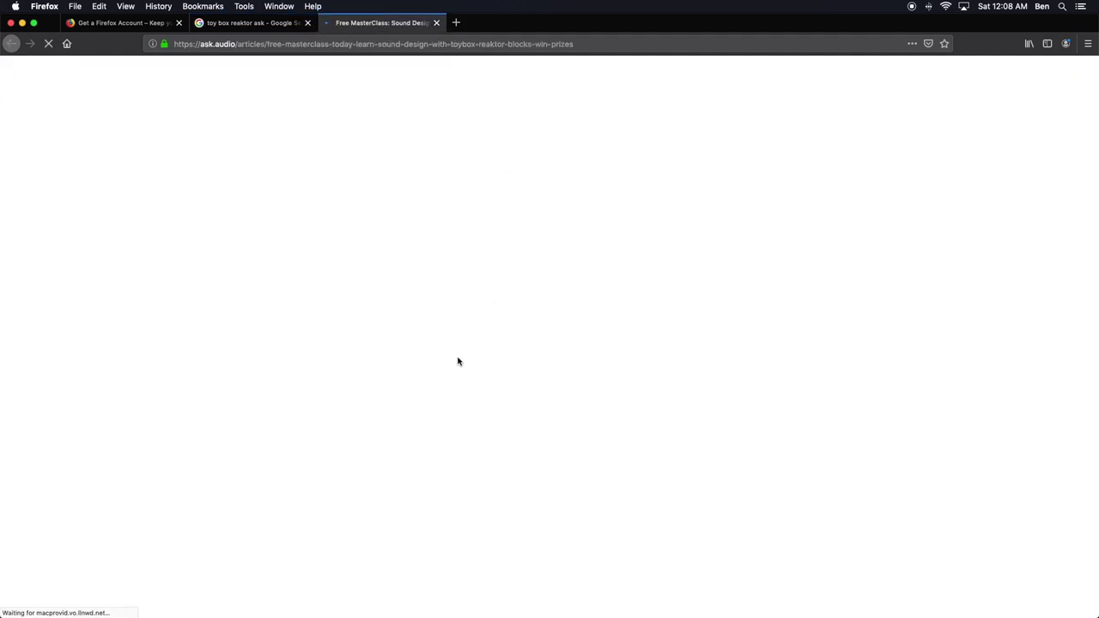
scroll(413, 409, "down", 15)
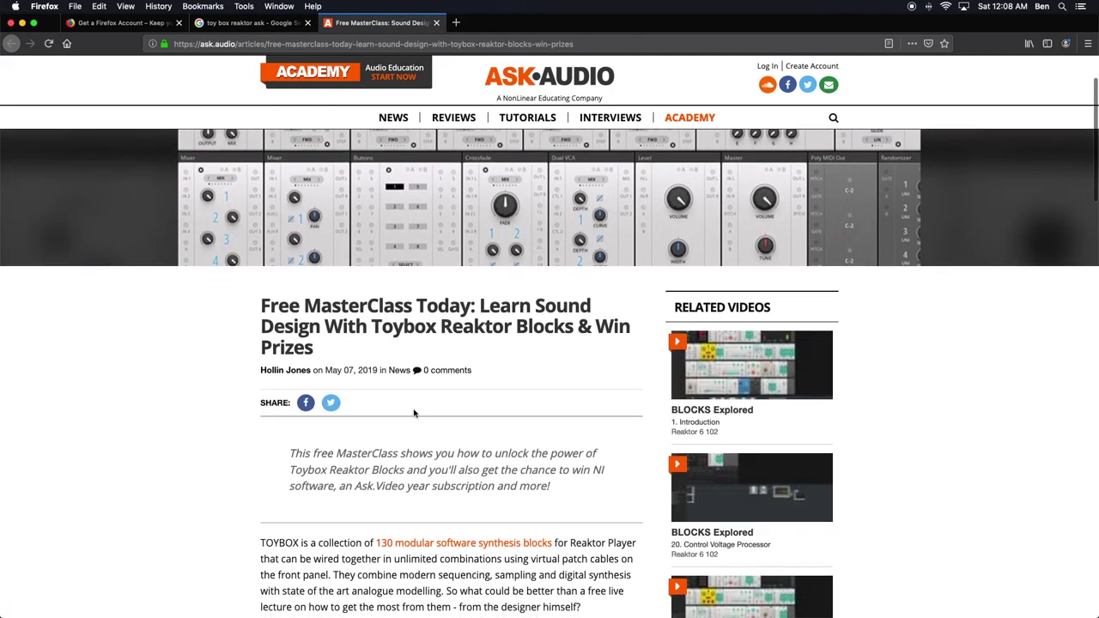
scroll(412, 409, "down", 10)
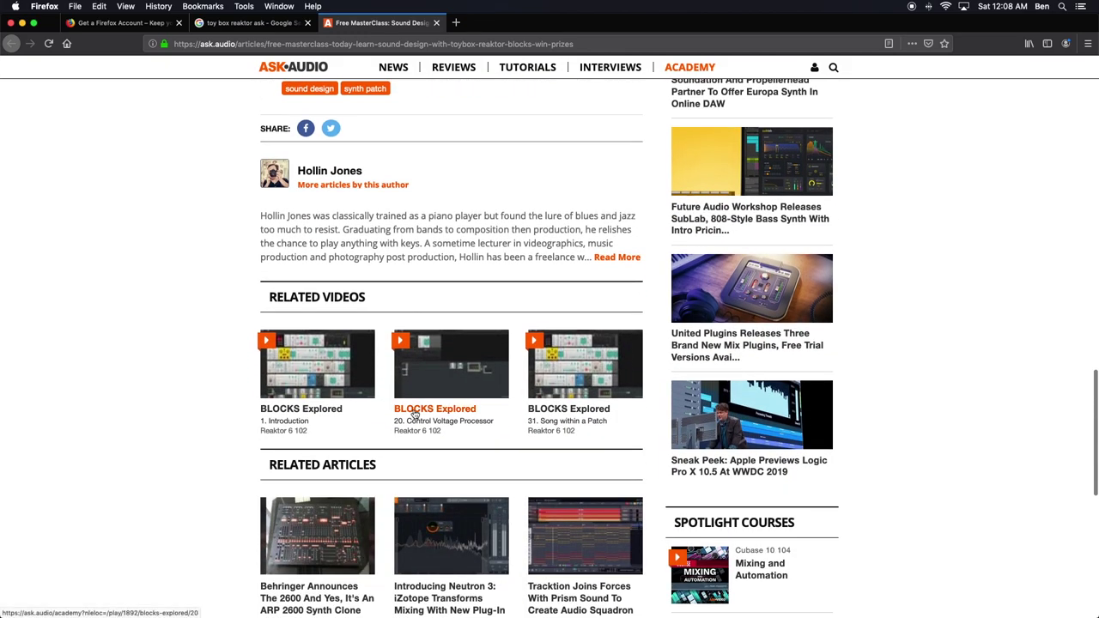
left_click(413, 412)
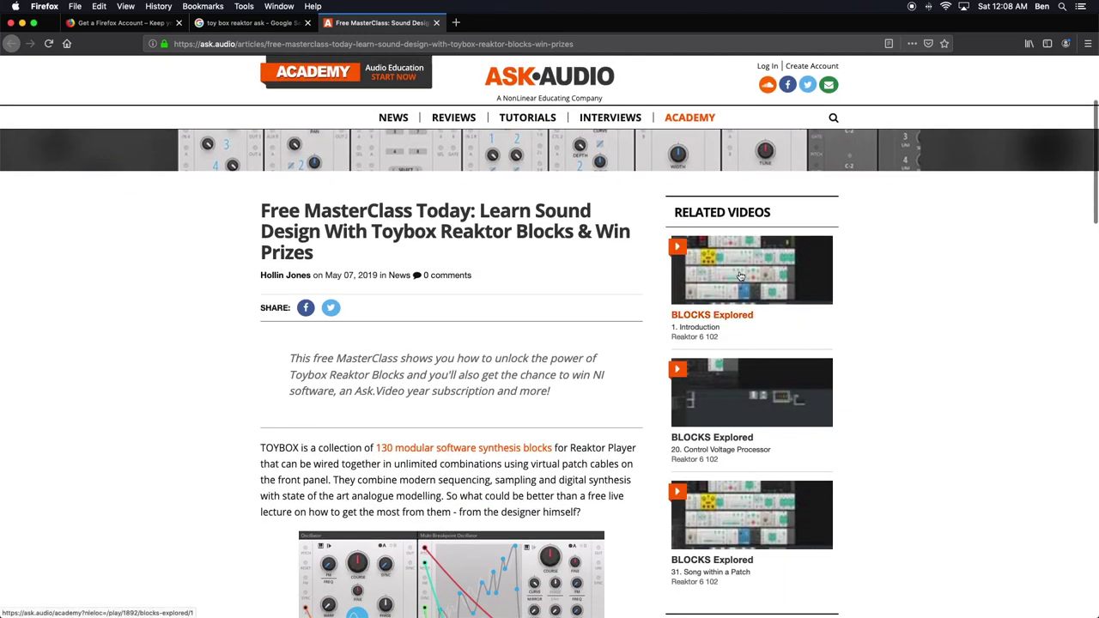
scroll(383, 402, "down", 10)
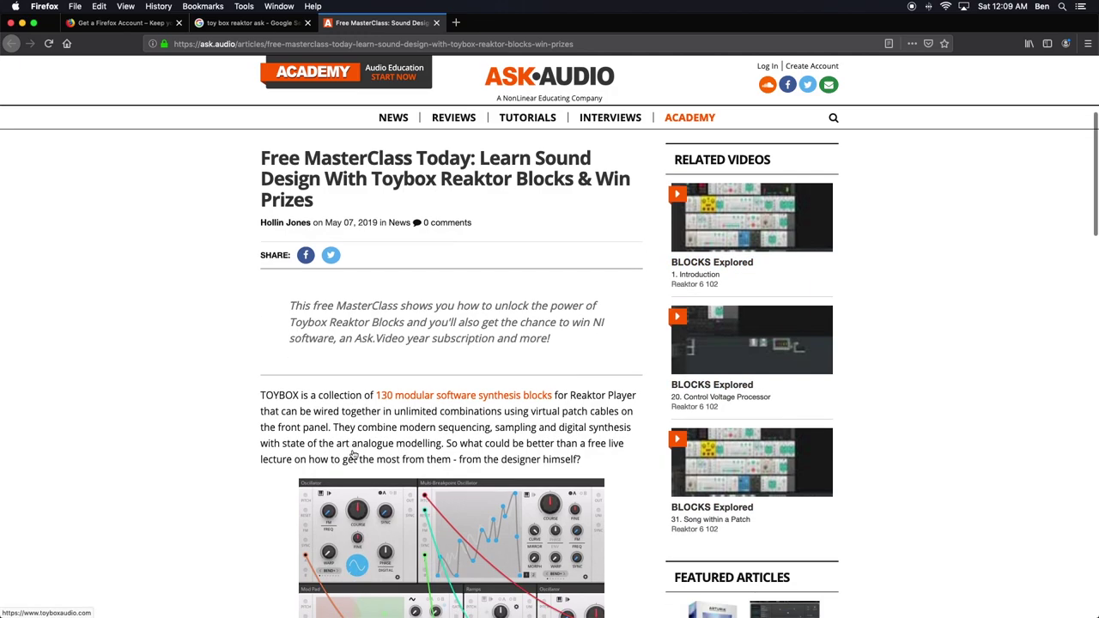
scroll(391, 413, "down", 1)
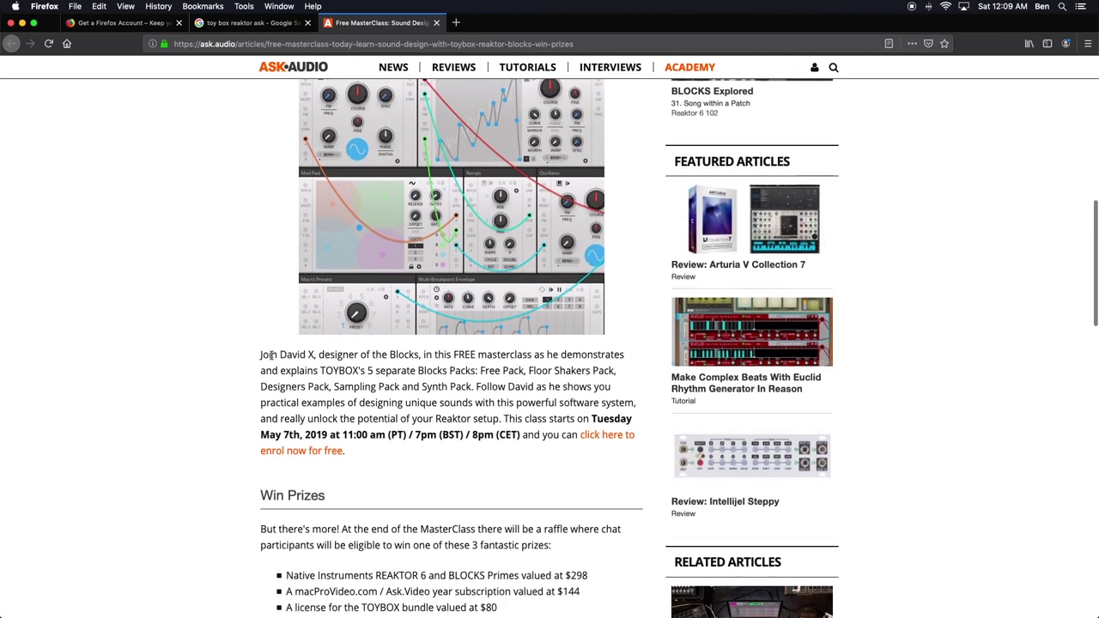
Read the article's paragraph on TOYBOX's five Blocks Packs and open its free enrolment link in a new tab.
left_click_drag(266, 355, 367, 420)
left_click(351, 404)
left_click_drag(303, 369, 369, 421)
left_click(369, 420)
left_click_drag(280, 354, 376, 421)
left_click(375, 399)
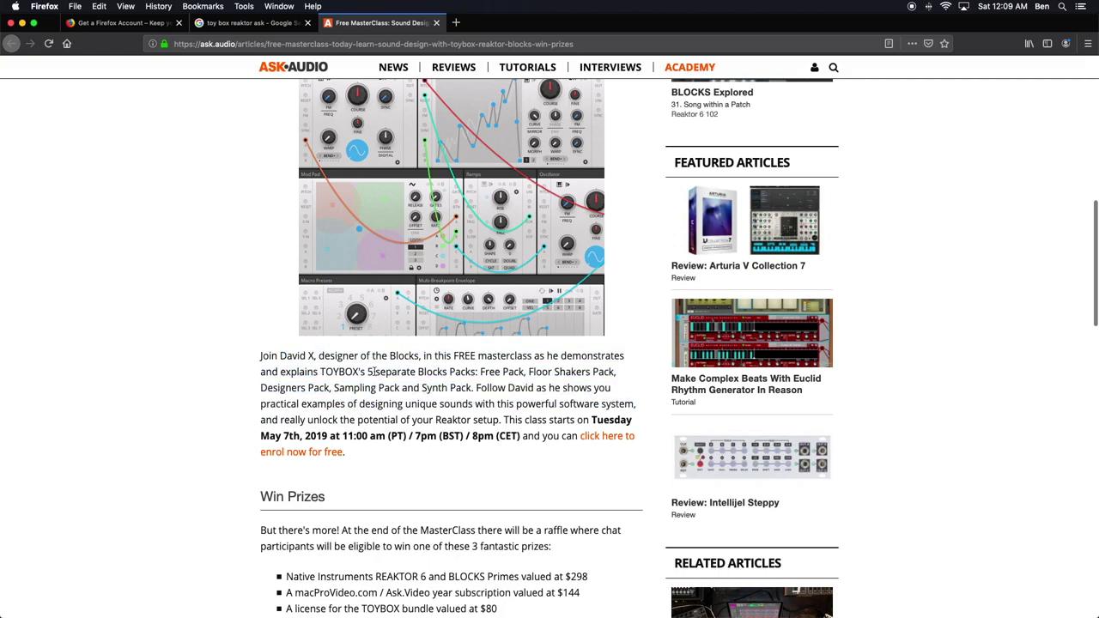
left_click_drag(446, 362, 468, 418)
left_click(468, 418)
left_click_drag(321, 371, 519, 436)
left_click(410, 469)
left_click_drag(283, 81, 601, 434)
left_click(601, 435)
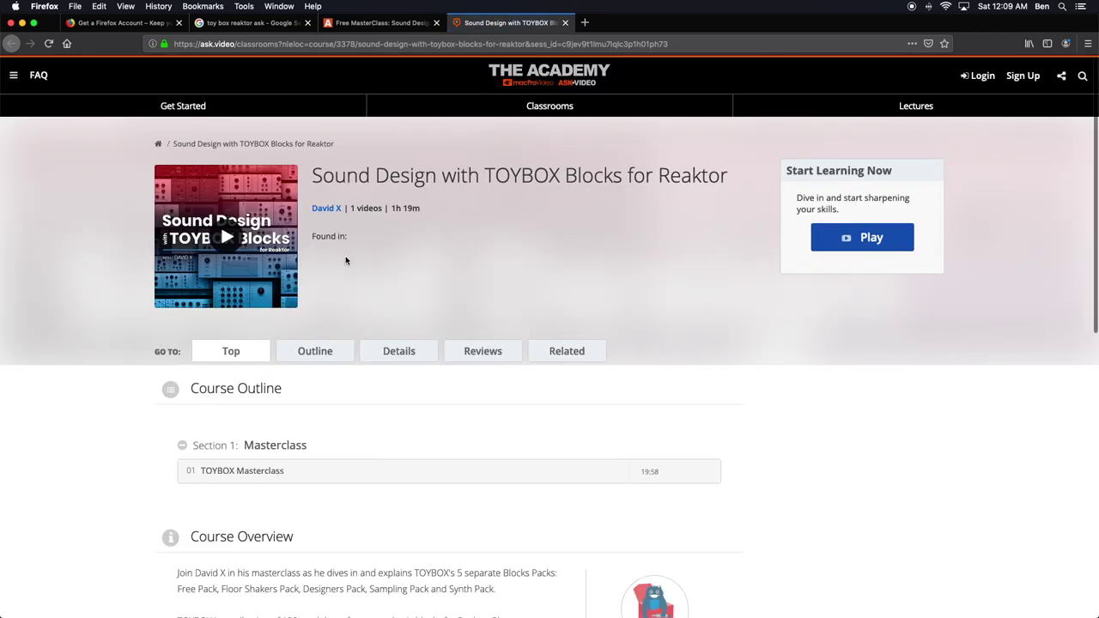
Examine the outline, overview and instructor details on the Sound Design with TOYBOX Blocks for Reaktor course page.
scroll(210, 261, "down", 10)
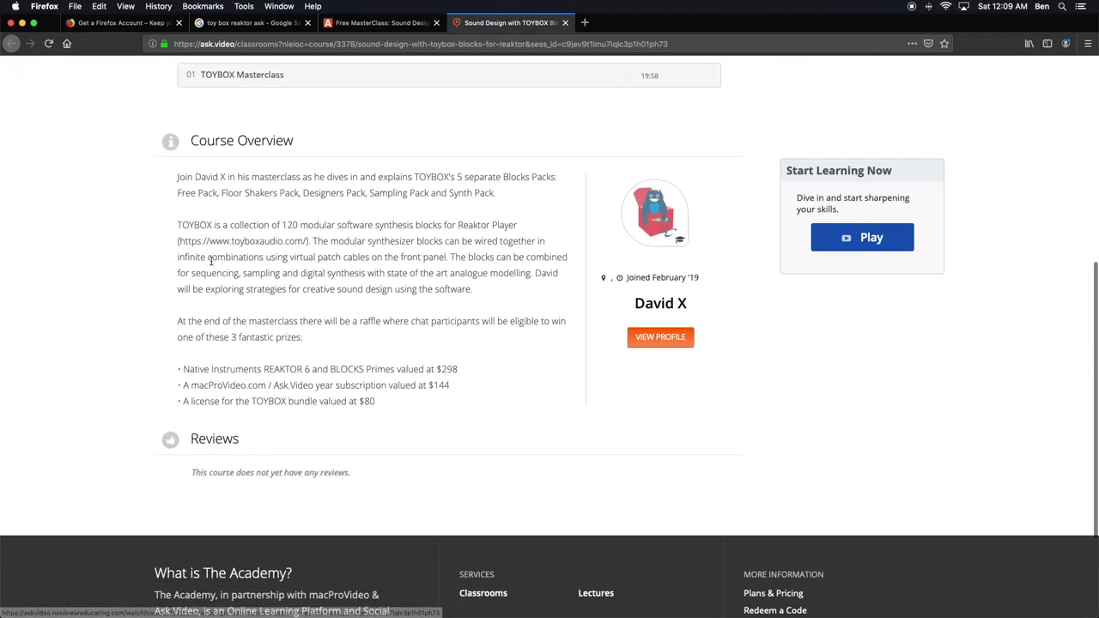
scroll(211, 261, "up", 5)
scroll(400, 410, "up", 5)
scroll(400, 409, "down", 6)
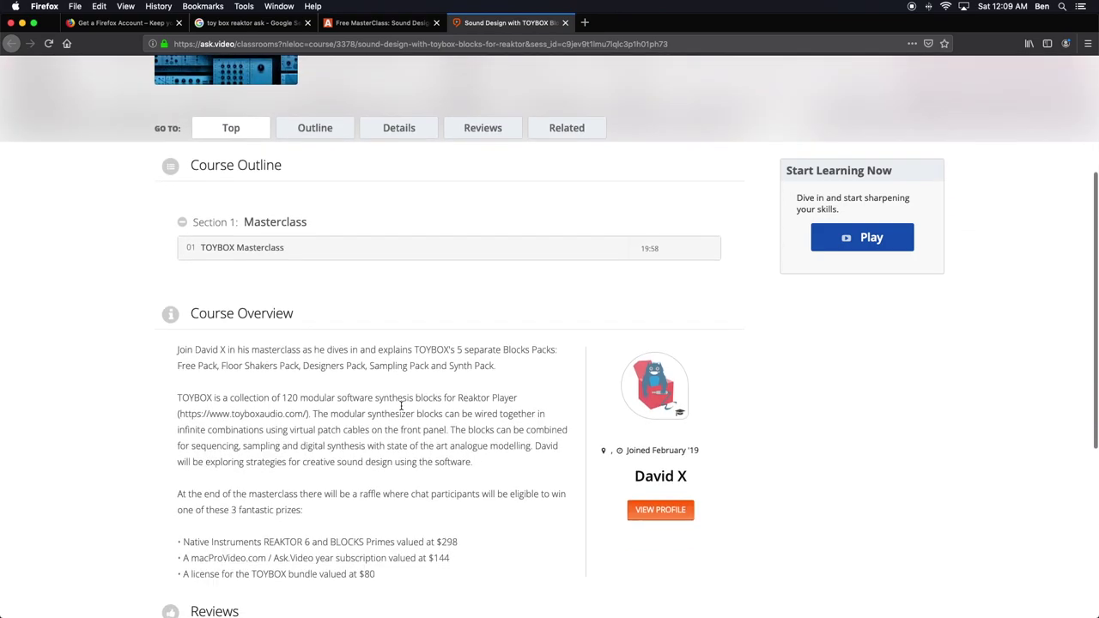
left_click_drag(722, 456, 624, 458)
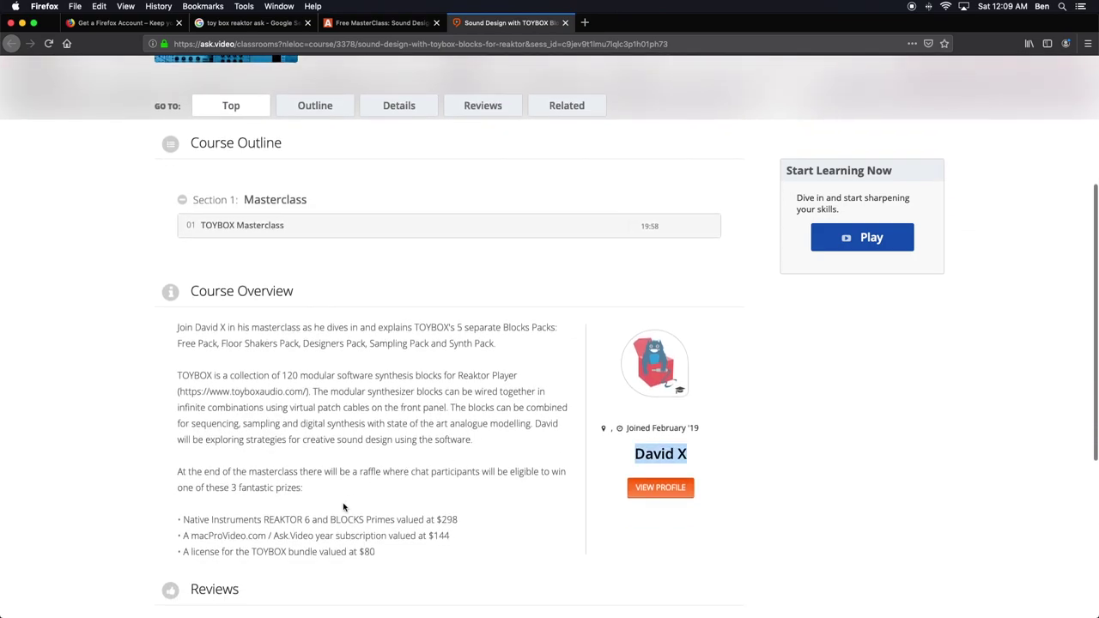
scroll(343, 507, "up", 5)
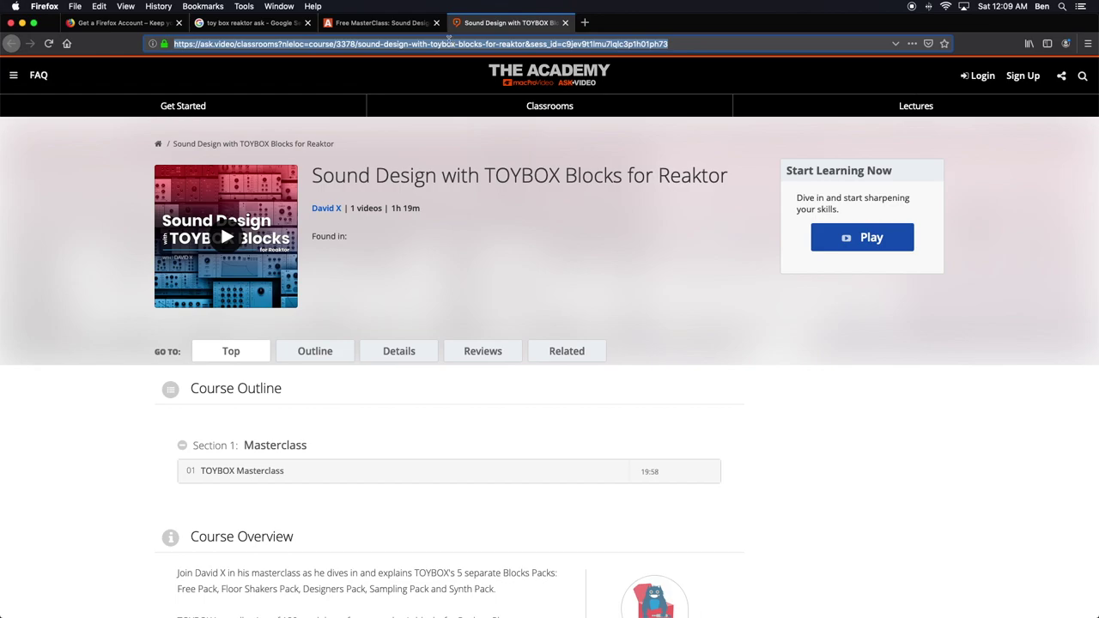
Close the article, search and Firefox account tabs, minimize the browser and return to Pro Tools.
left_click(388, 23)
left_click(434, 24)
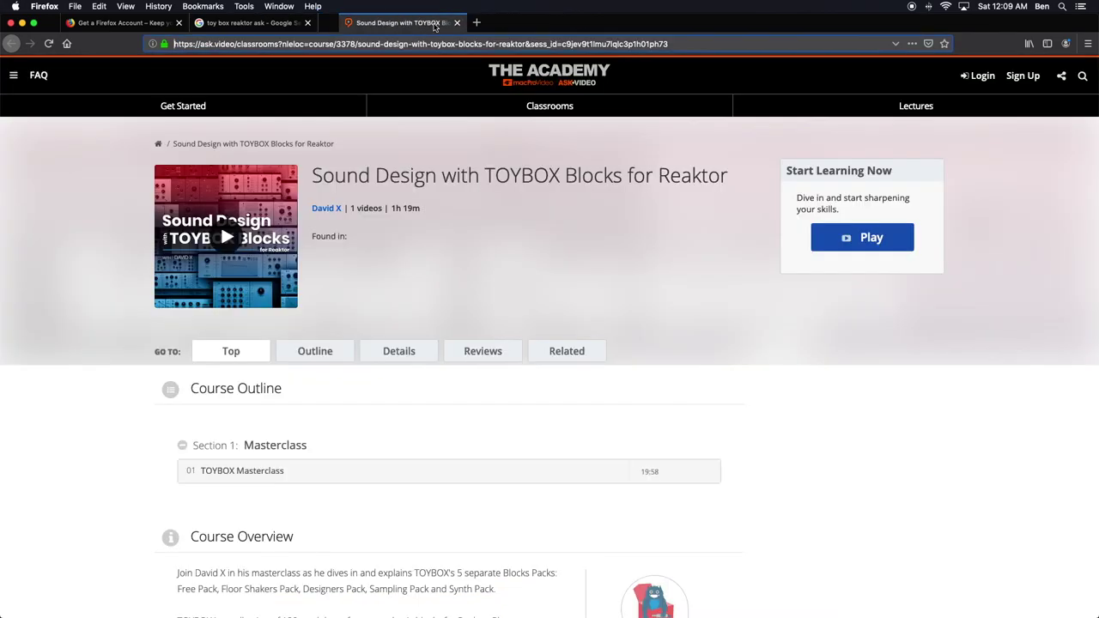
left_click(306, 23)
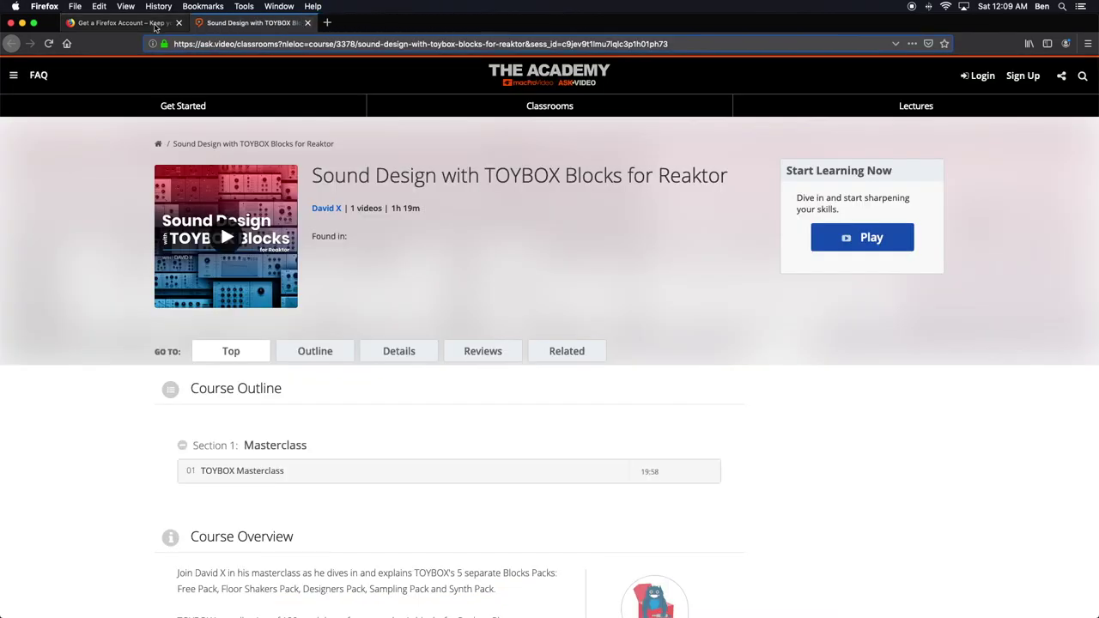
left_click(178, 23)
left_click(22, 23)
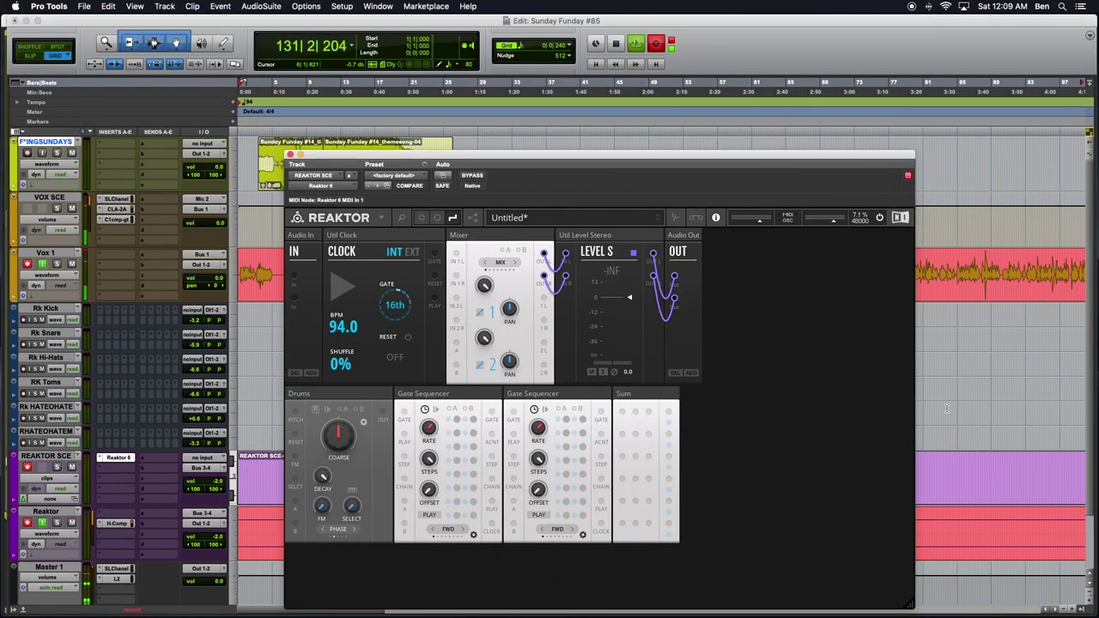
Move the Drums block after Sum and turn on all 16 steps of the first Gate Sequencer.
key("super+bracketleft")
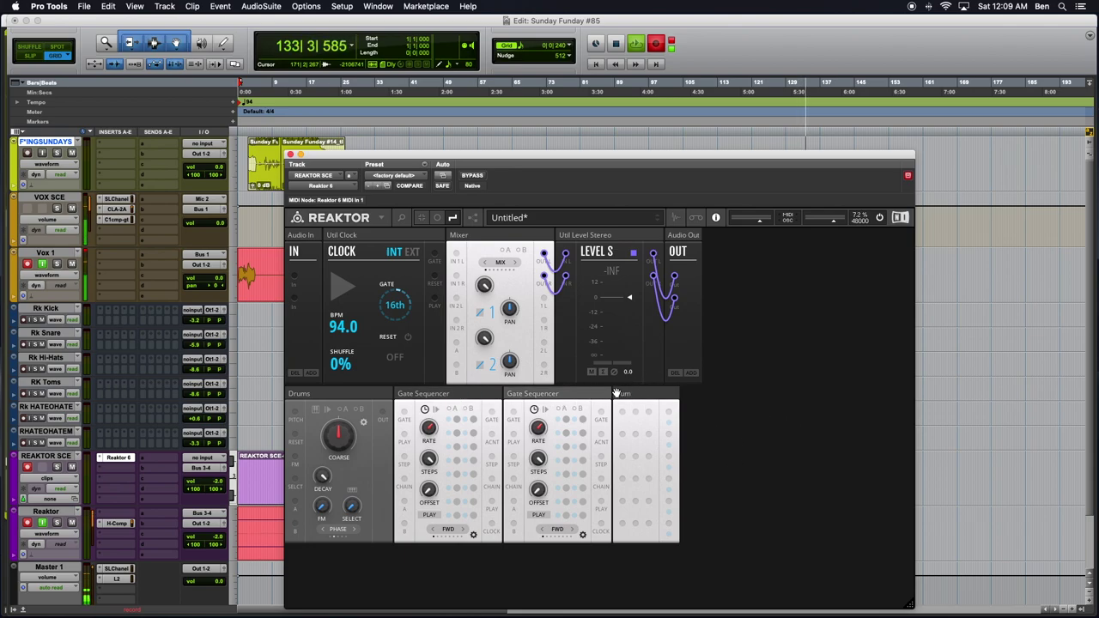
left_click_drag(324, 400, 799, 388)
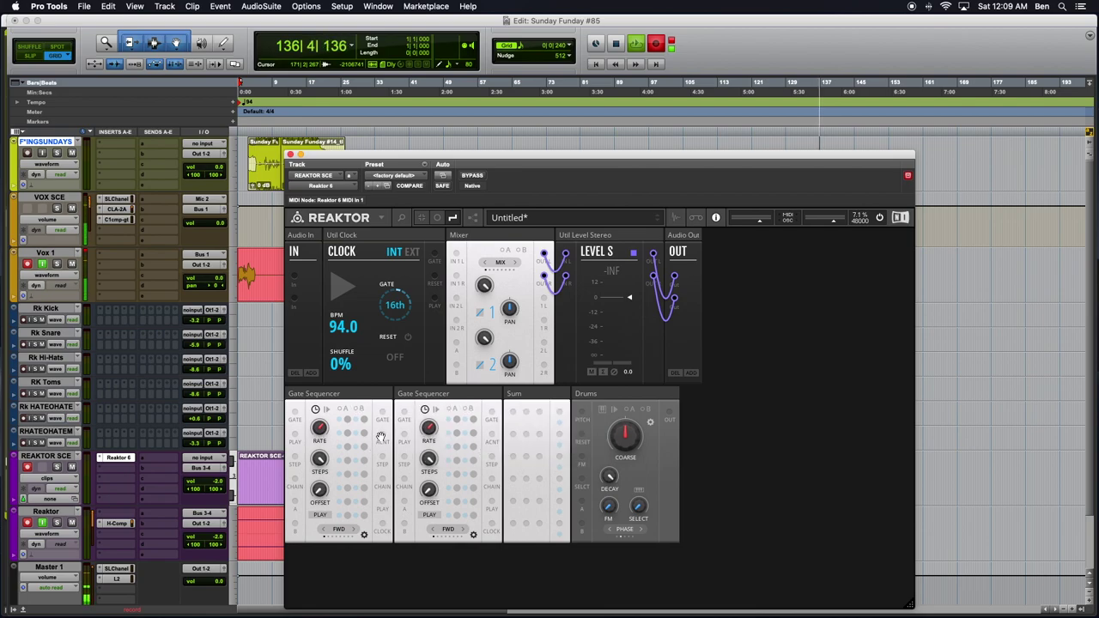
left_click_drag(348, 421, 347, 453)
left_click_drag(348, 504, 349, 525)
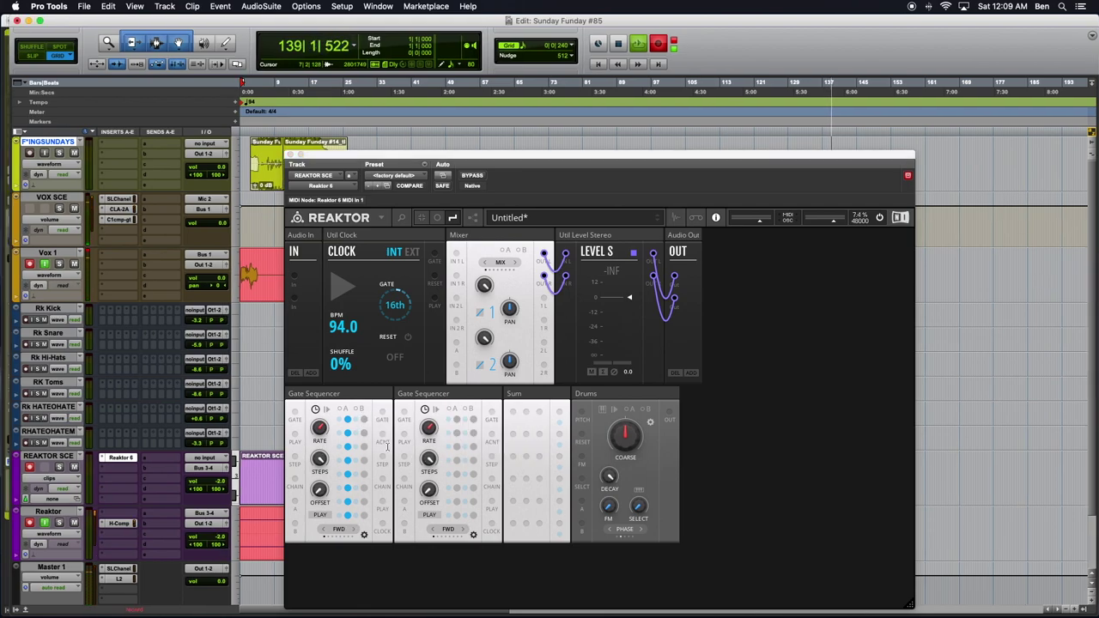
left_click_drag(367, 423, 366, 461)
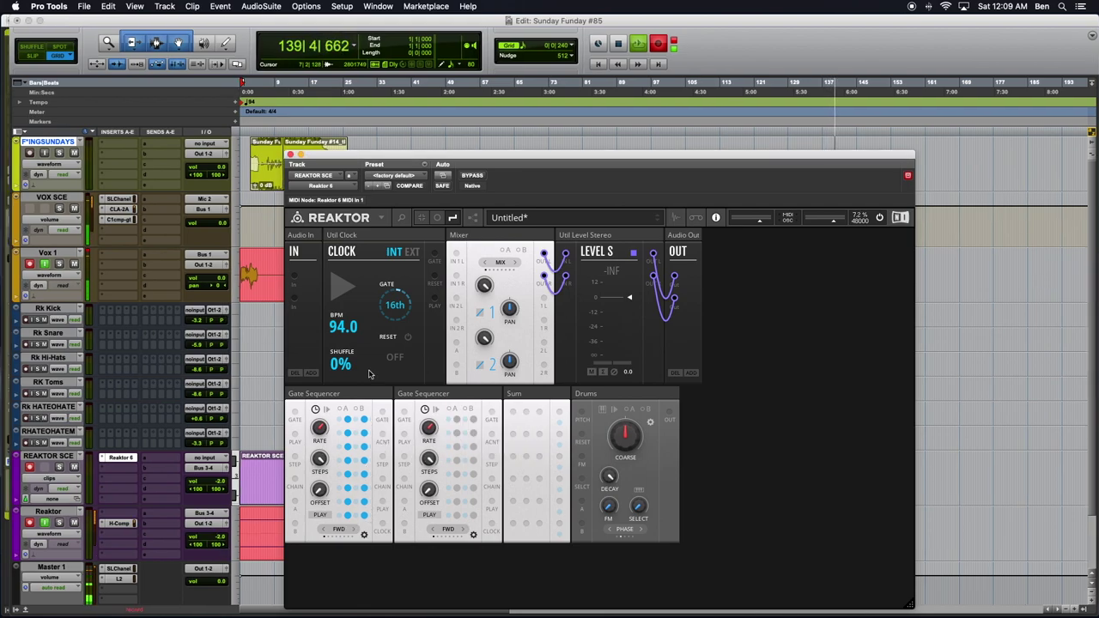
Wire the Clock's gate output to the first Gate Sequencer's gate input, color the wire green and start the clock.
left_click_drag(435, 255, 291, 419)
right_click(319, 421)
mouse_move(321, 414)
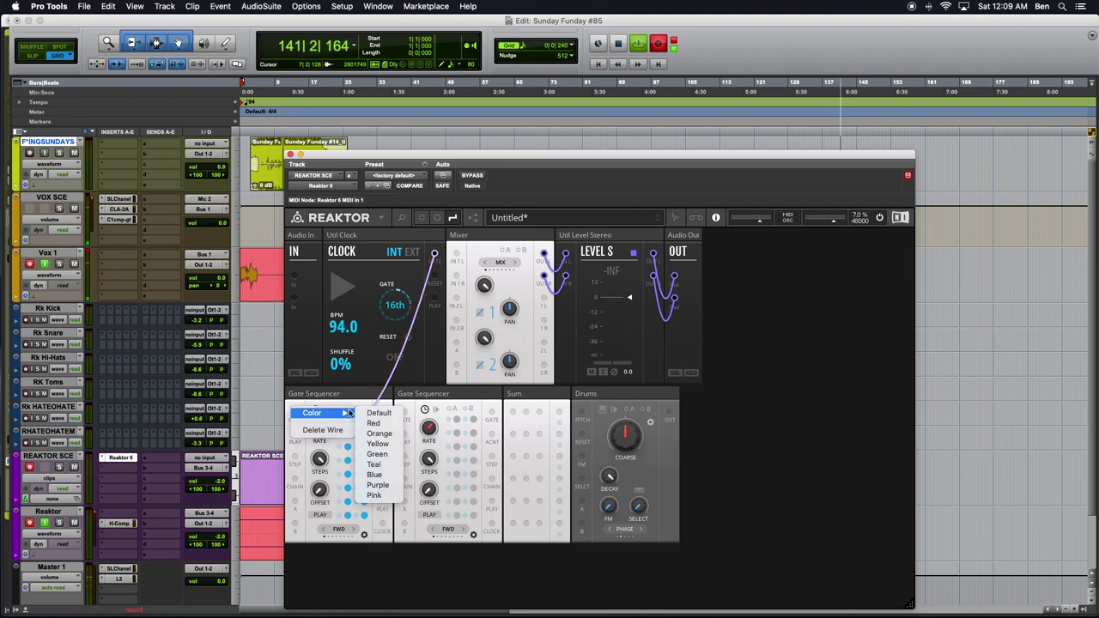
left_click(378, 455)
left_click(345, 289)
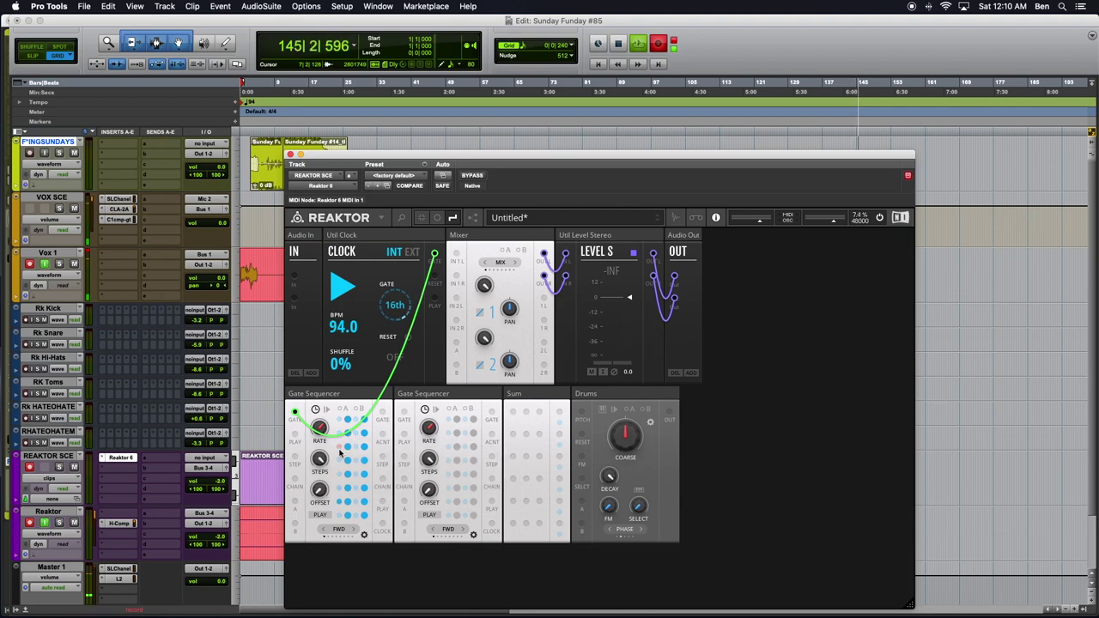
mouse_move(339, 452)
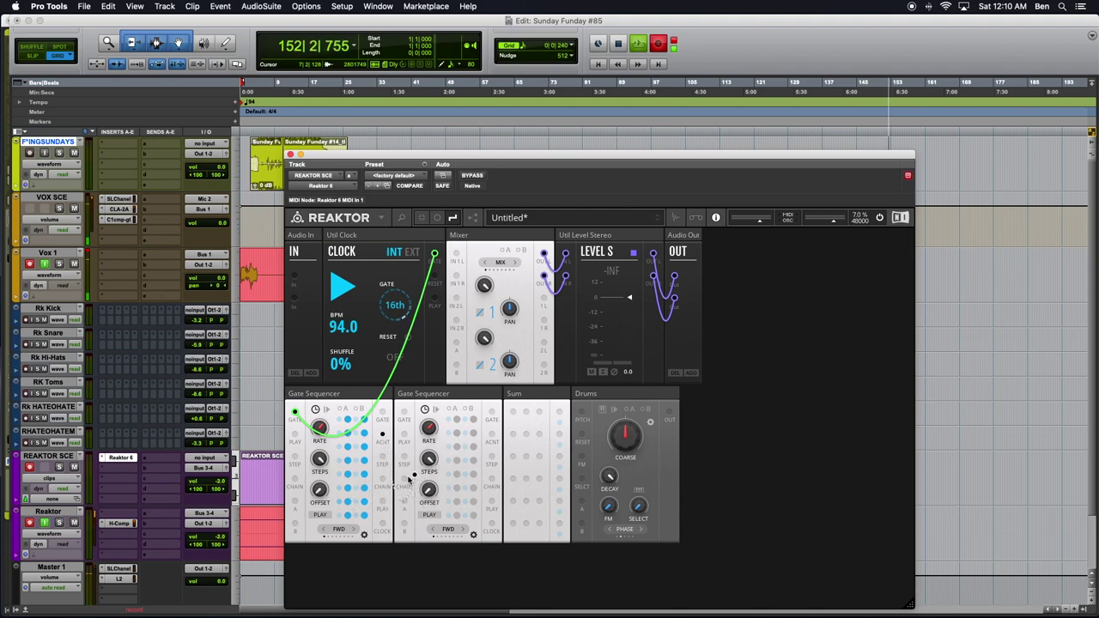
Wire the first Gate Sequencer's accent output to the second's chain input, then turn on the second's first step column and adjust its Rate.
left_click_drag(383, 434, 403, 482)
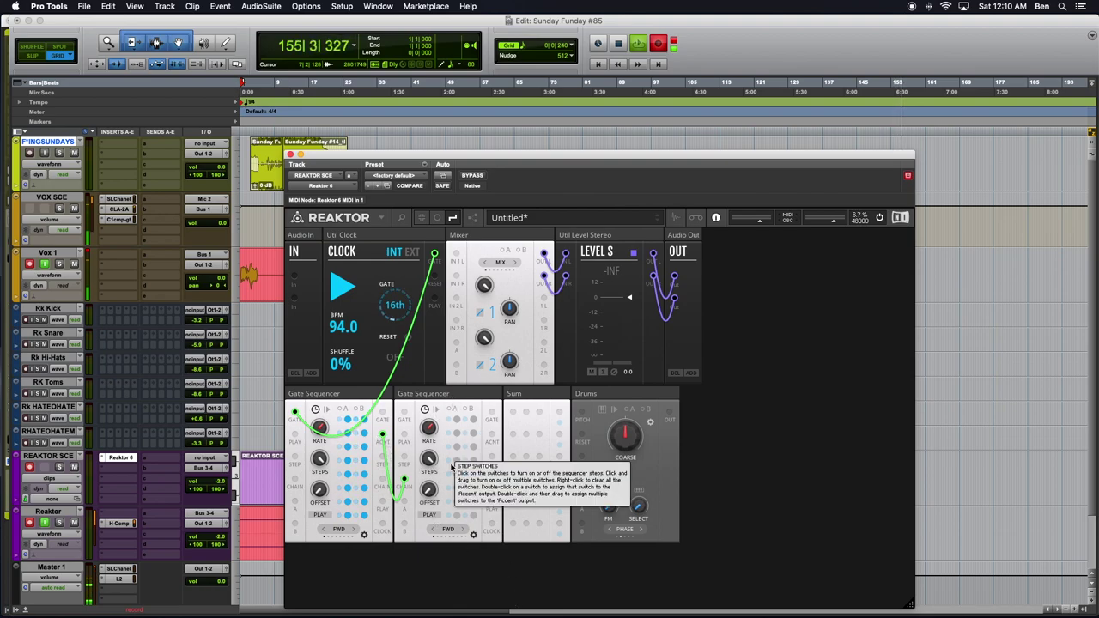
left_click_drag(459, 427, 457, 496)
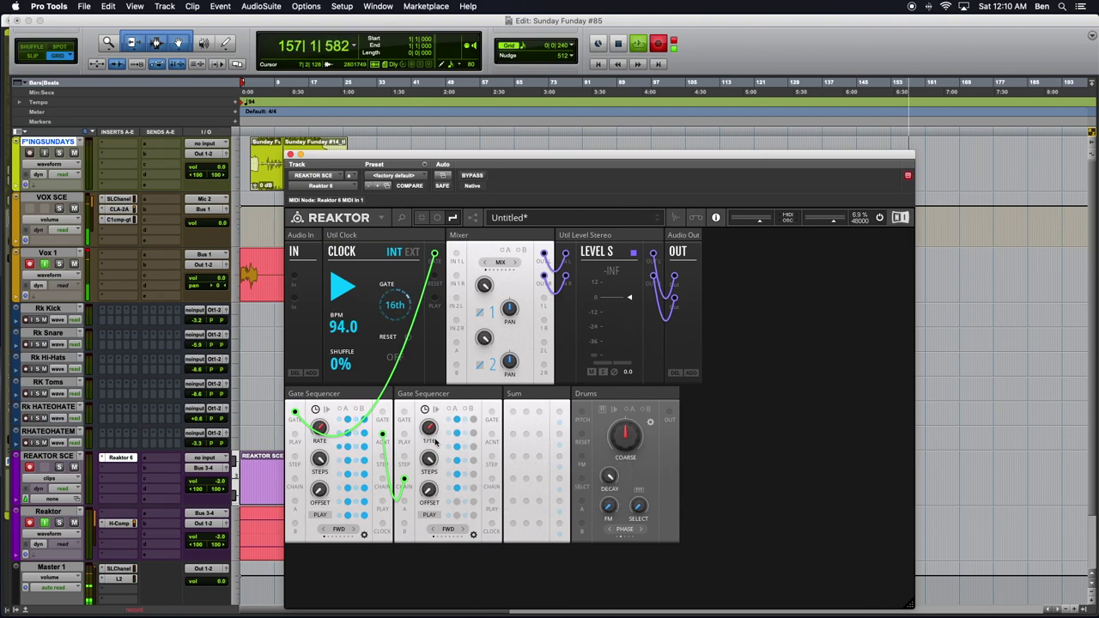
left_click_drag(427, 396, 425, 385)
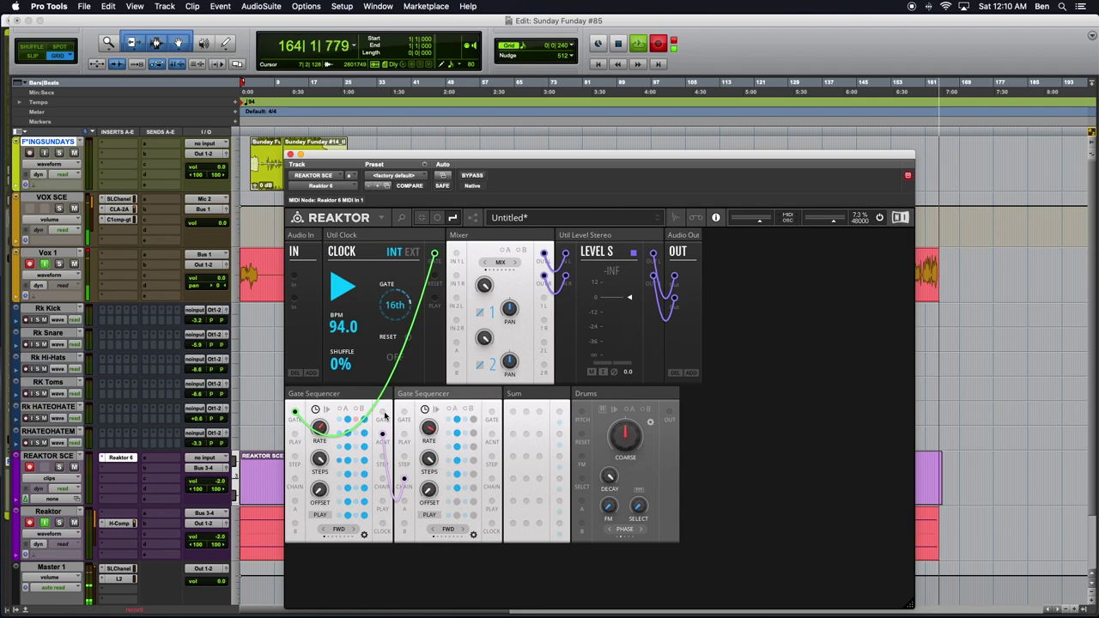
Route the first Gate Sequencer's gate output through Sum's top row to the Drums reset input, and adjust the Drums Select knob.
left_click_drag(383, 415, 513, 413)
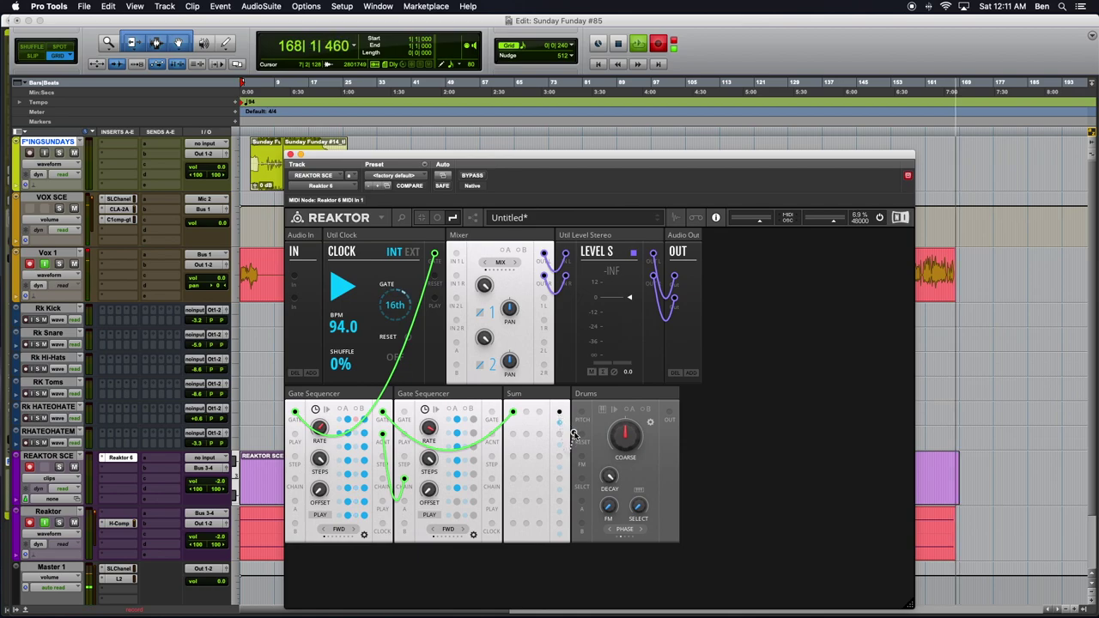
left_click_drag(559, 418, 581, 435)
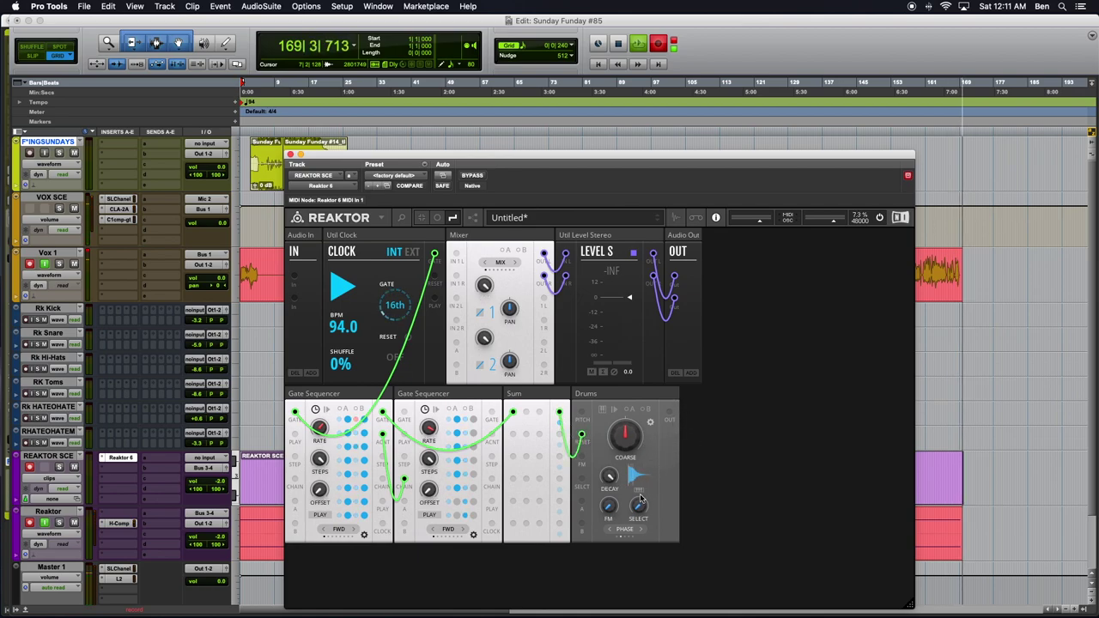
left_click_drag(638, 509, 645, 496)
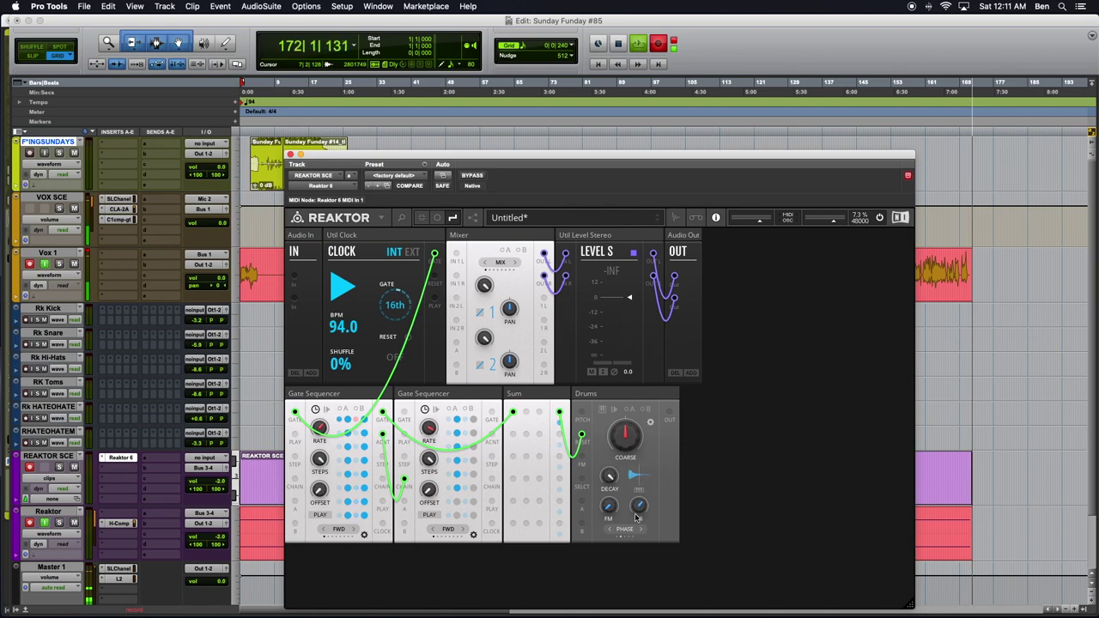
left_click_drag(636, 512, 638, 504)
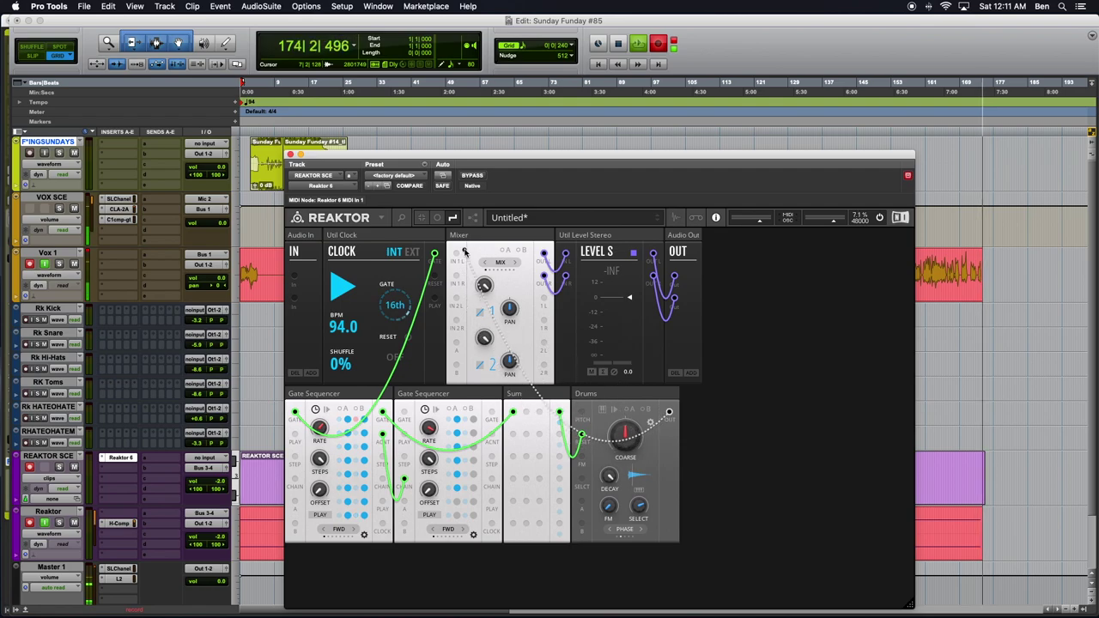
Wire the Drums output to the Mixer's In 1 L and In 1 R inputs and color both wires purple.
left_click_drag(669, 413, 457, 255)
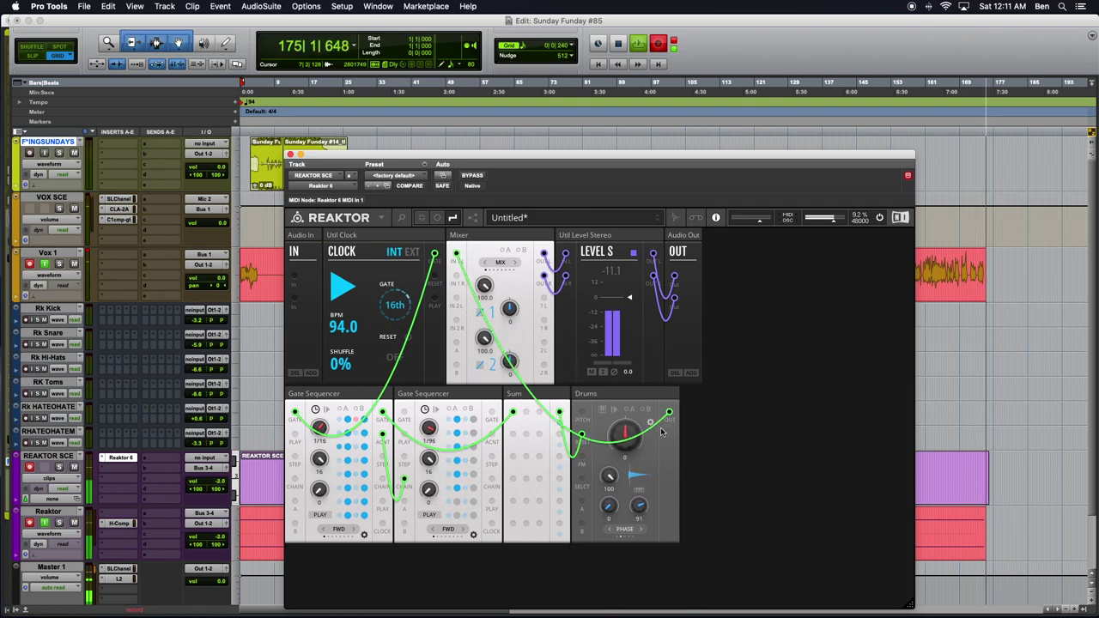
left_click_drag(669, 413, 457, 274)
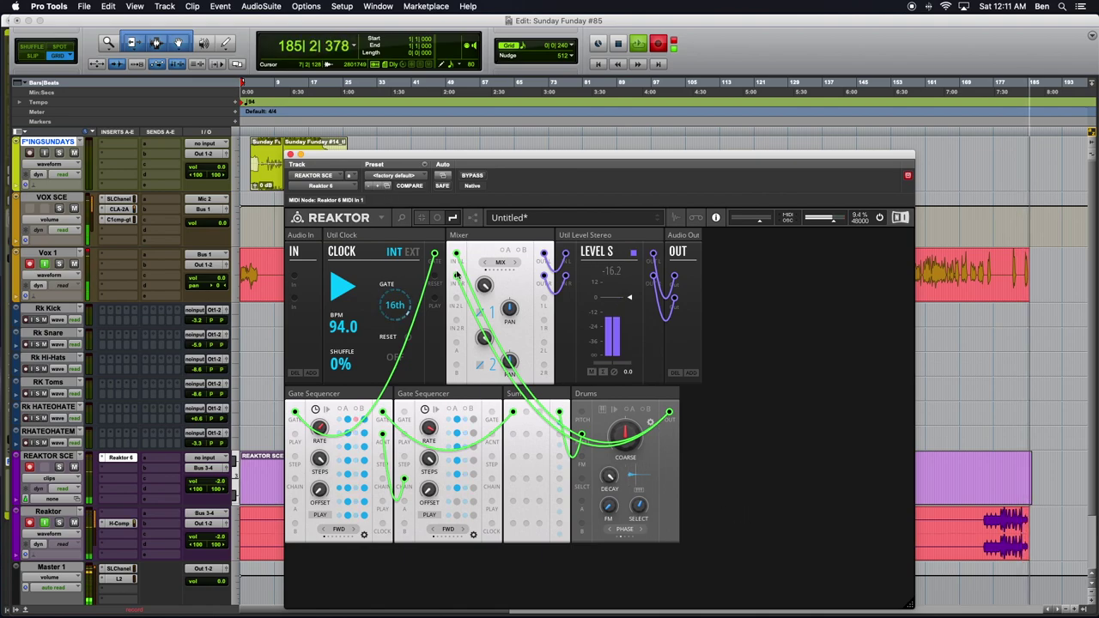
right_click(456, 258)
mouse_move(494, 265)
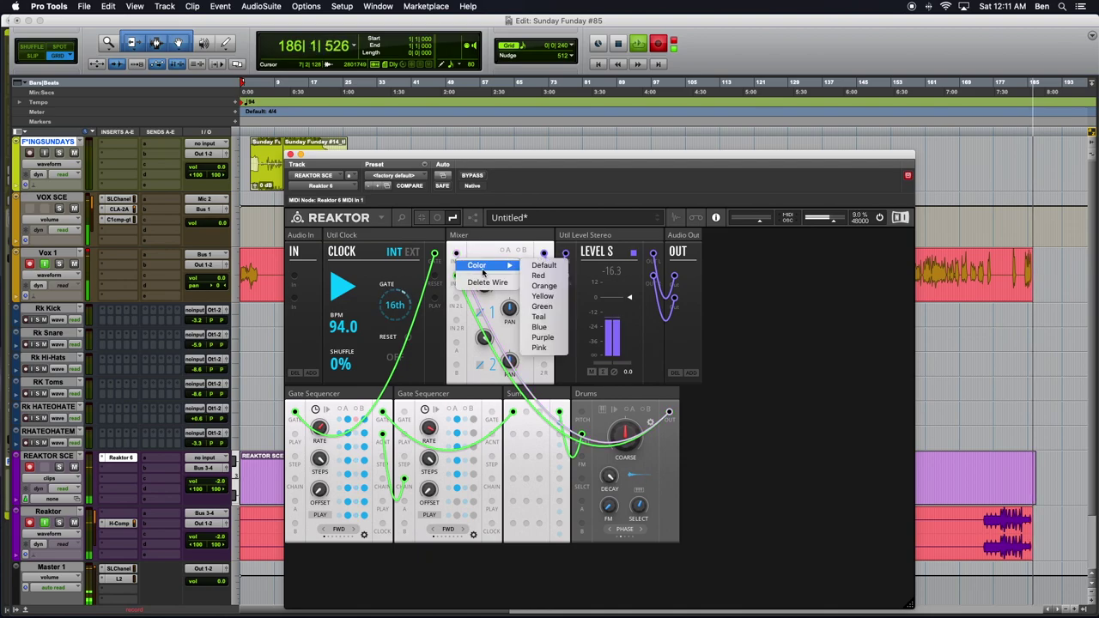
left_click(541, 338)
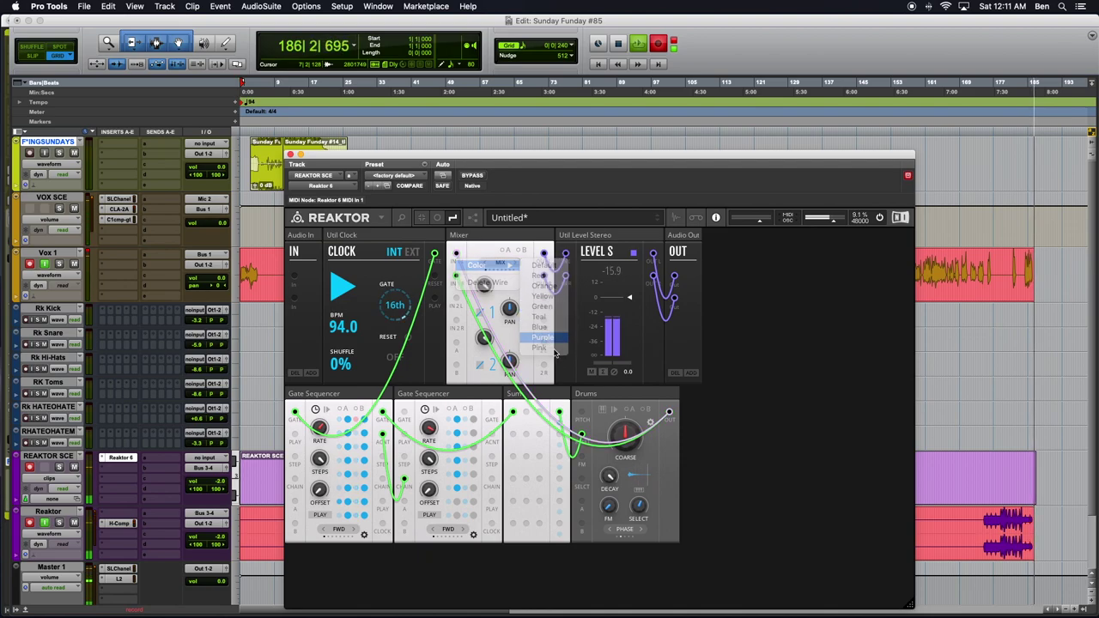
right_click(464, 297)
mouse_move(498, 295)
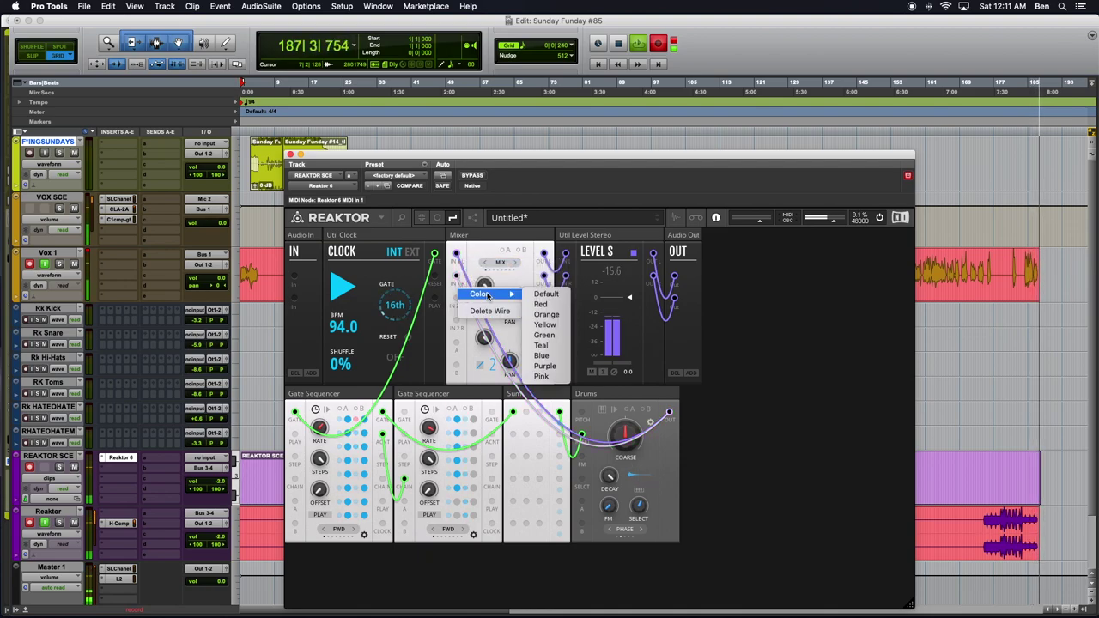
left_click(555, 355)
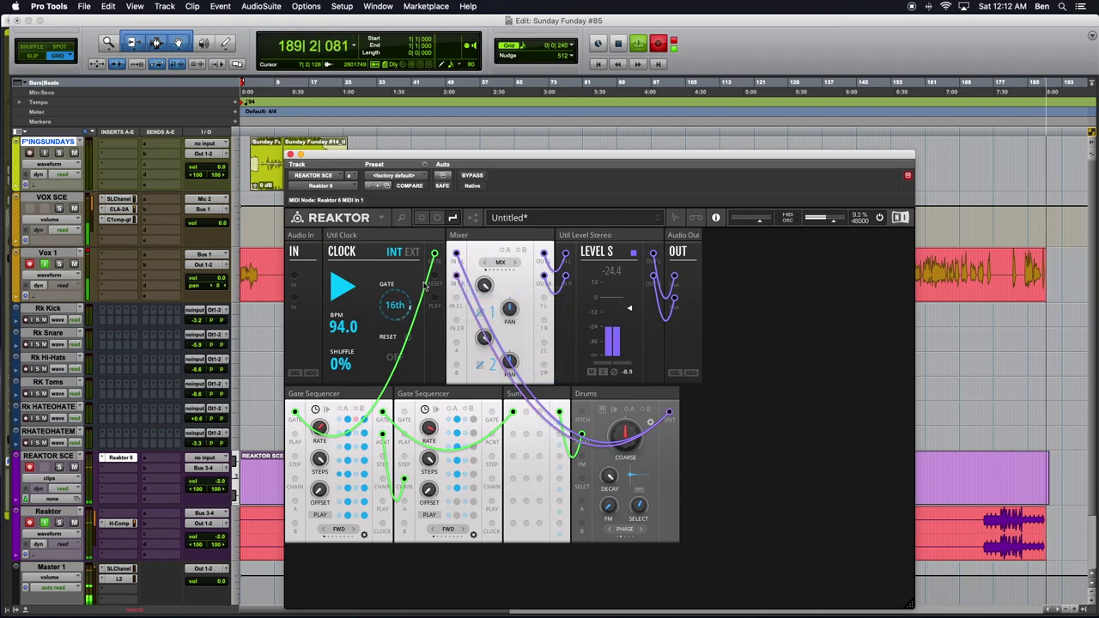
left_click(505, 239)
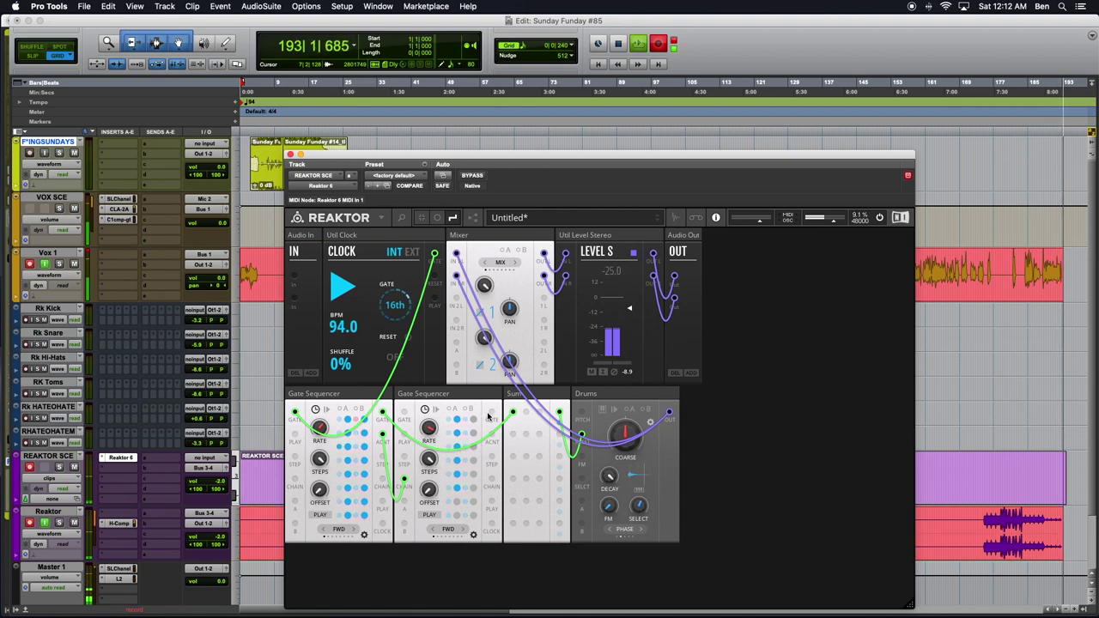
Wire the second Gate Sequencer's gate output to the second input of Sum's first row and color the wire green.
left_click_drag(492, 414, 527, 415)
right_click(527, 414)
mouse_move(554, 412)
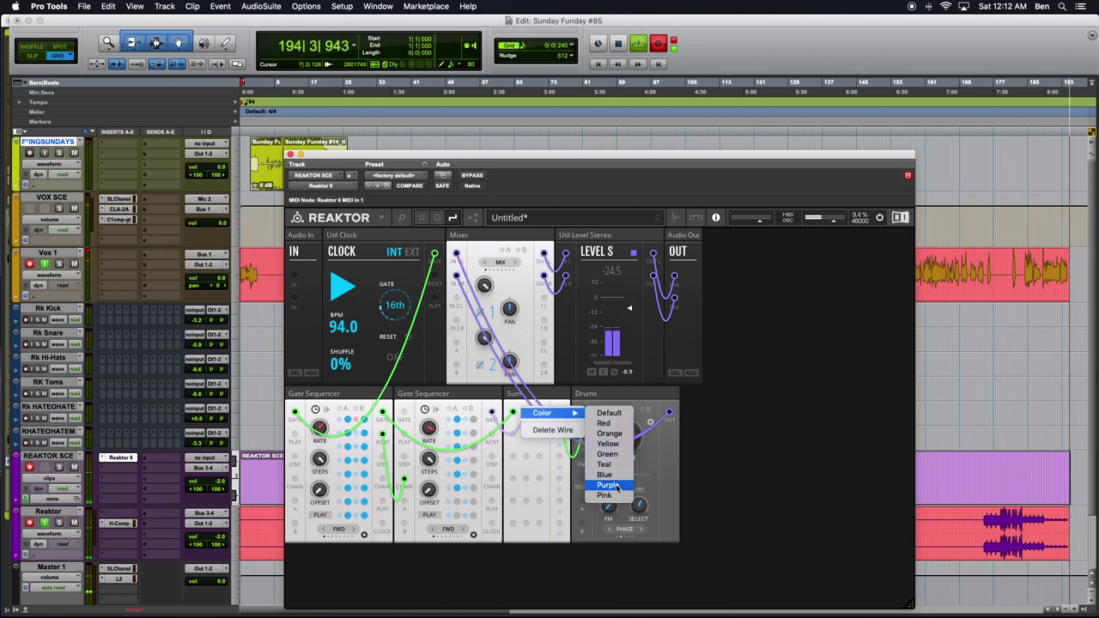
left_click(608, 486)
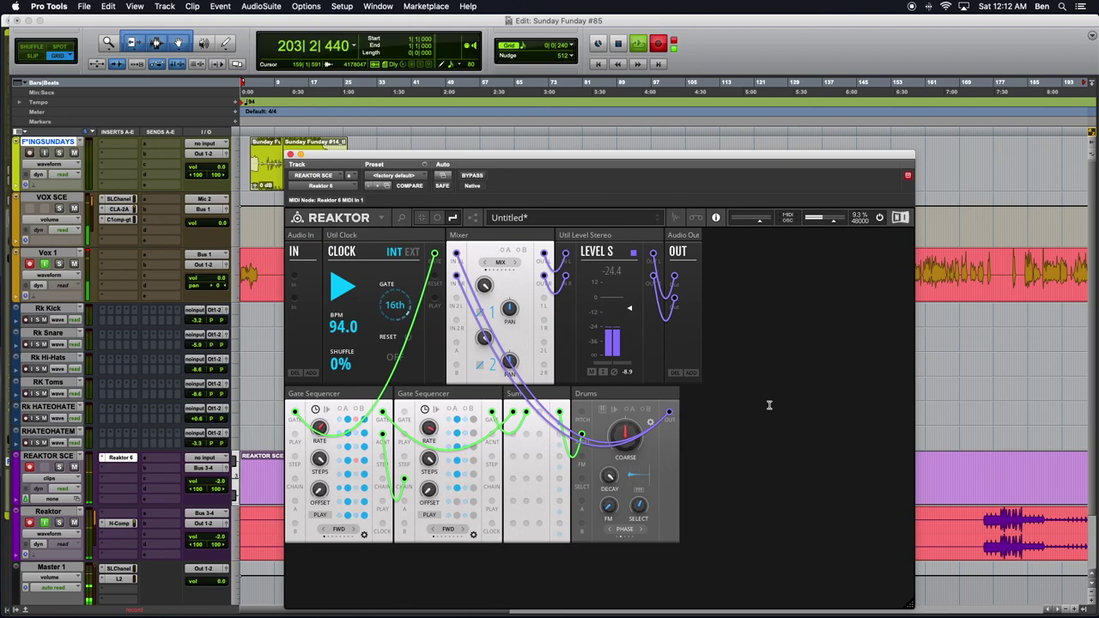
Add a Toy Box Free Pack SEQ-Level Sequencer and place it between the second Gate Sequencer and Sum.
double_click(713, 419)
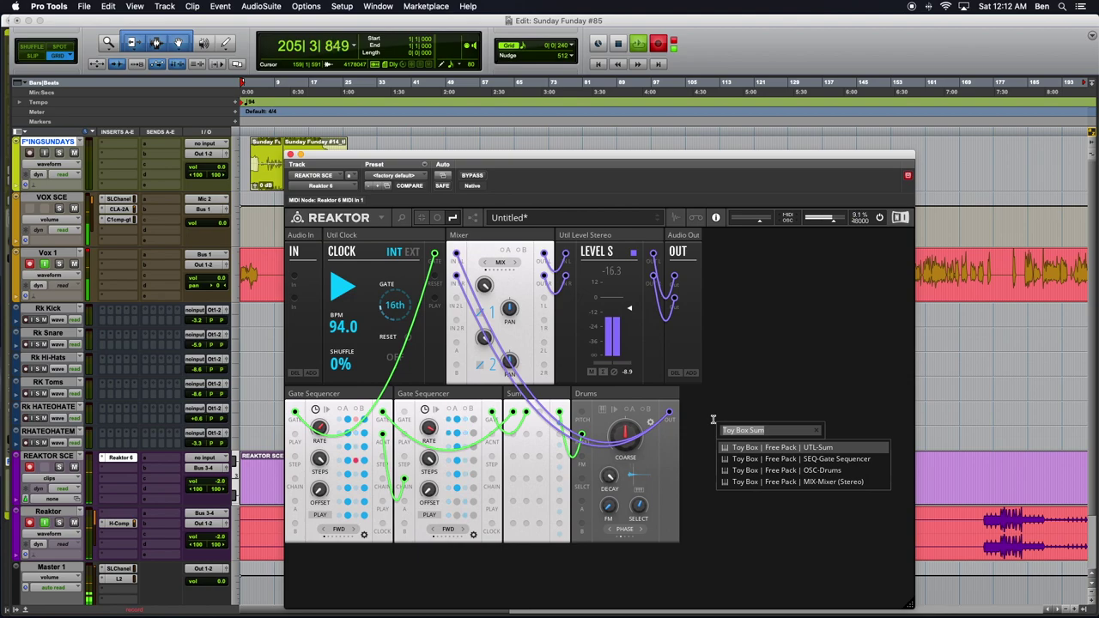
left_click(764, 431)
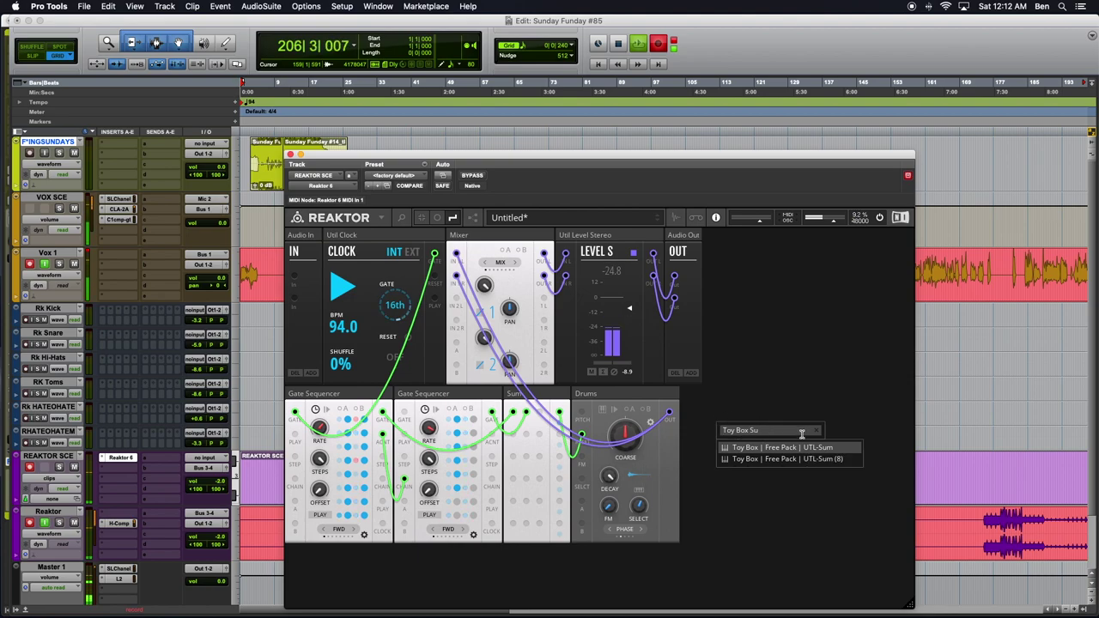
key("BackSpace")
key("BackSpace")
key("BackSpace")
type("SEQ")
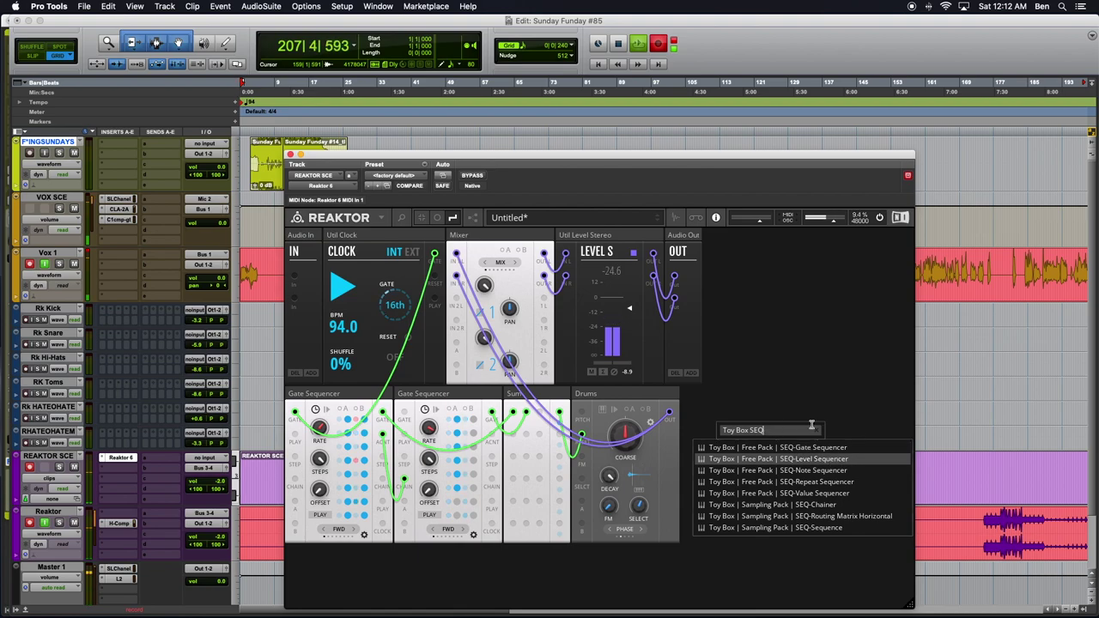
key("Return")
left_click_drag(767, 394, 537, 397)
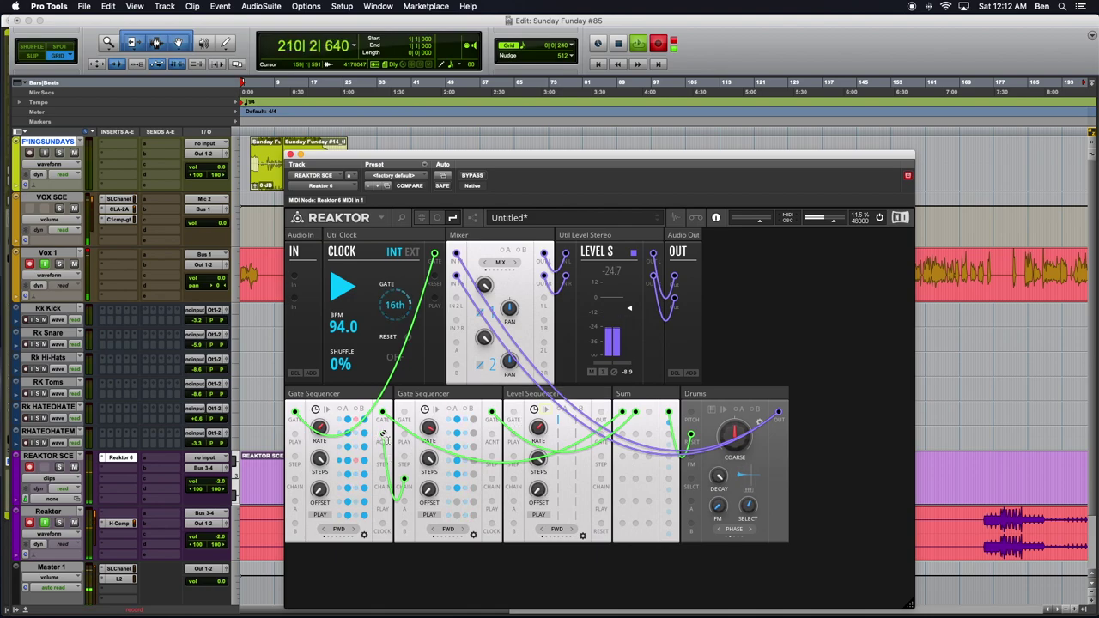
Wire the first Gate Sequencer's accent output to the Level Sequencer's chain input and lower the Decay on Drums.
left_click_drag(432, 487, 512, 479)
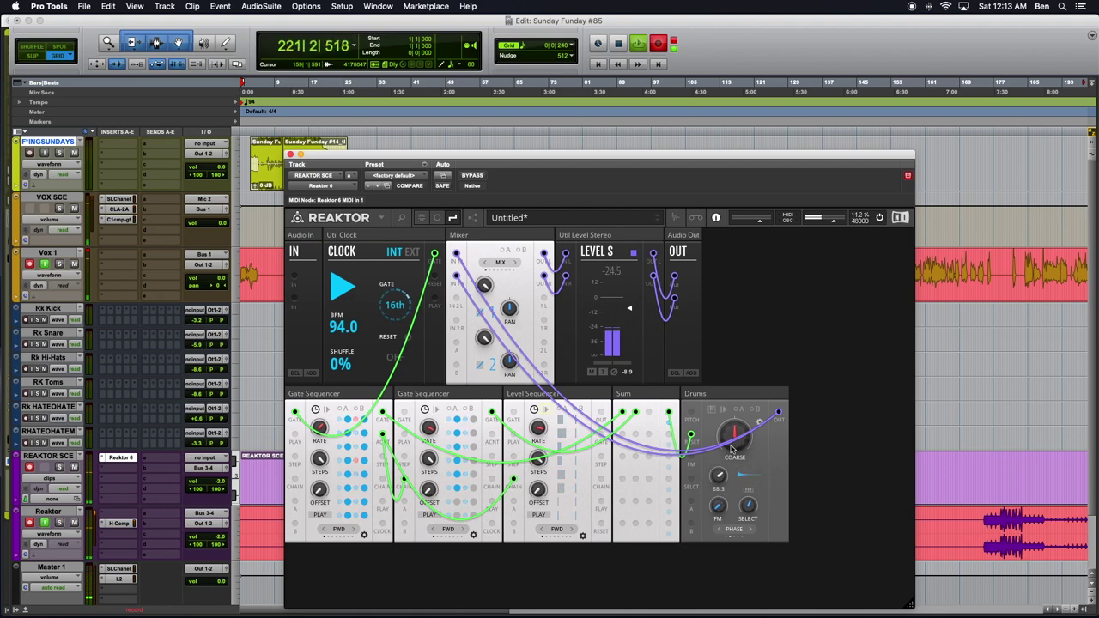
left_click_drag(720, 479, 721, 489)
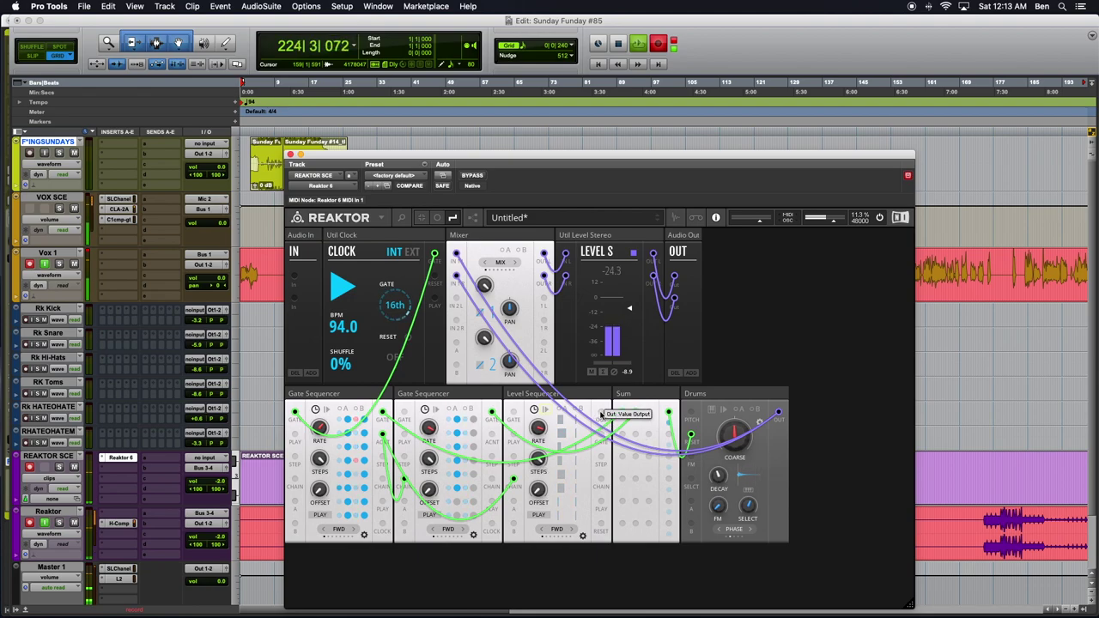
Wire the Level Sequencer's value output to the Drums A modulation input and color the wire blue.
left_click_drag(601, 415, 622, 411)
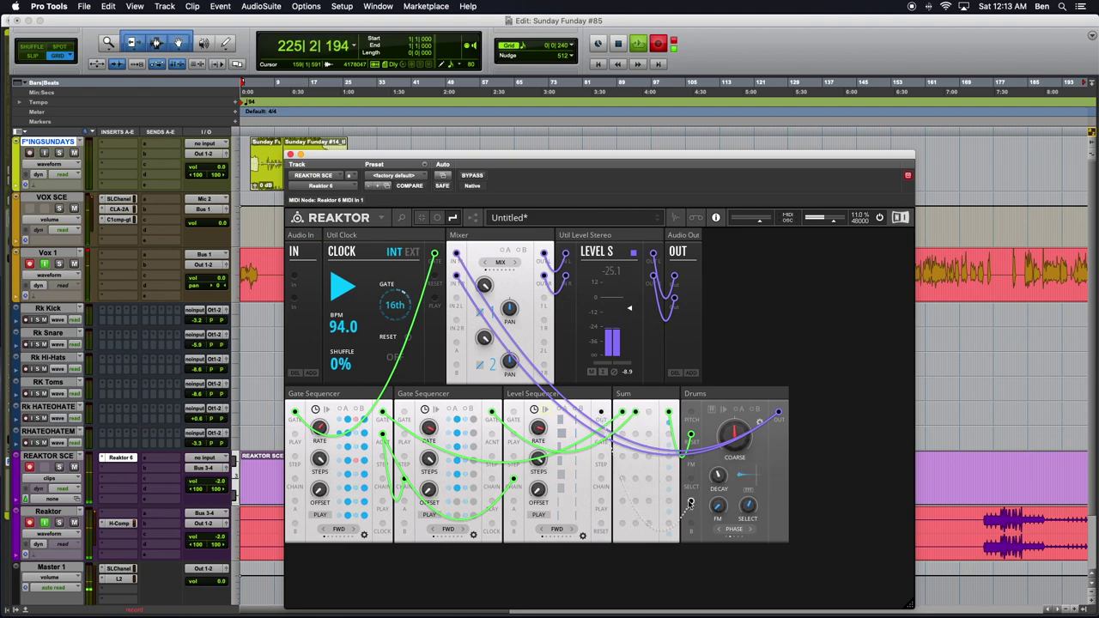
right_click(689, 504)
mouse_move(703, 510)
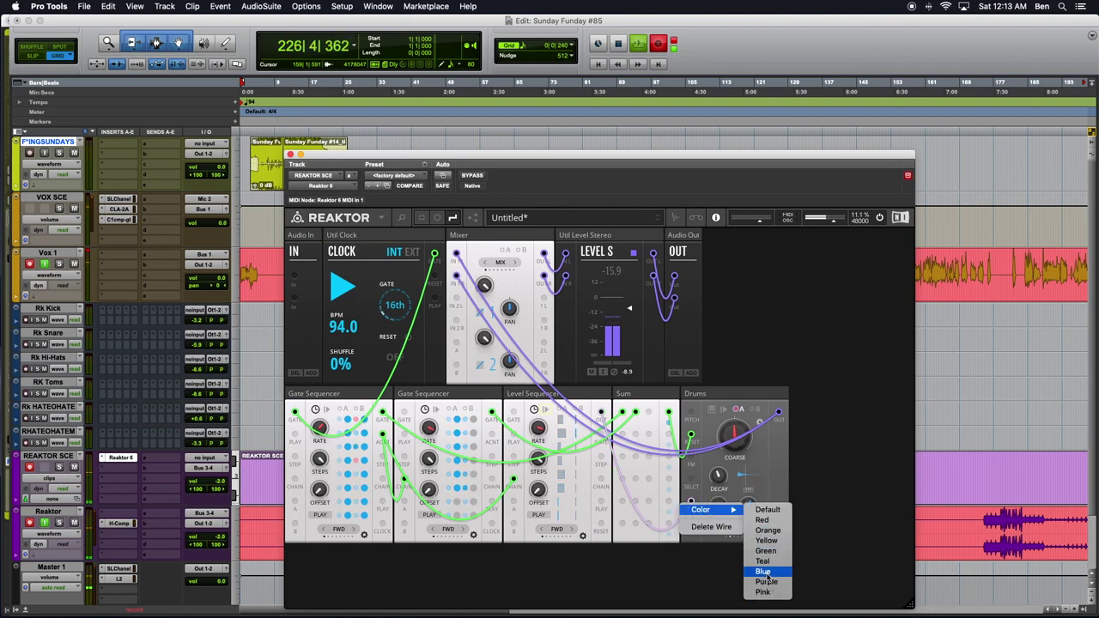
left_click(763, 572)
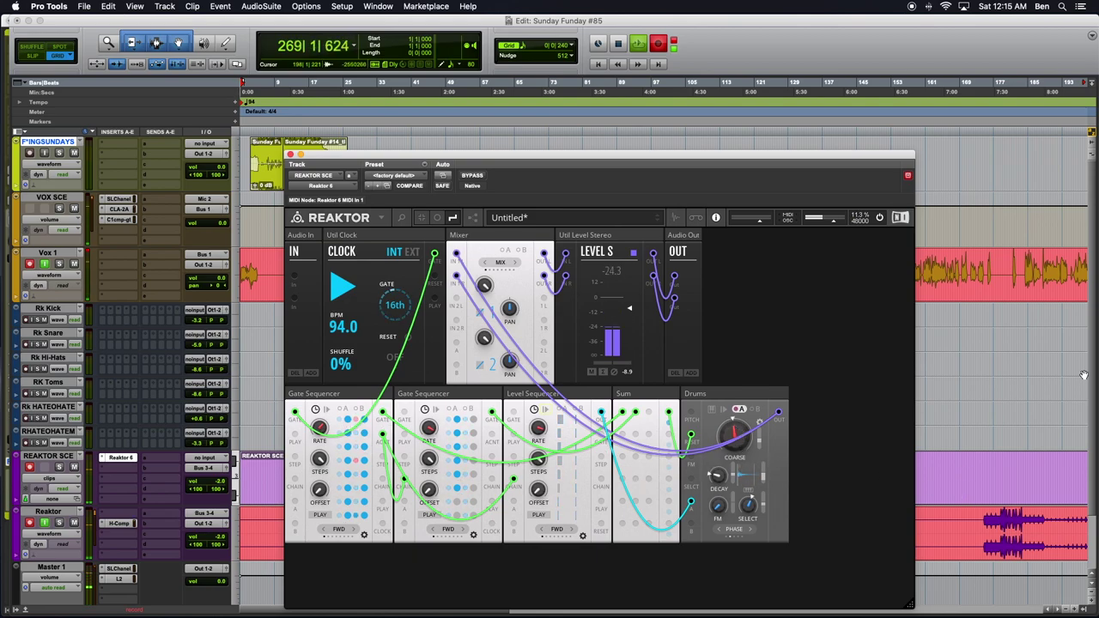
Shrink the Reaktor window to fit the rack and reposition it over the zoomed-out Pro Tools timeline.
scroll(1057, 424, "down", 2)
mouse_move(715, 167)
left_mouse_down()
mouse_move(584, 193)
mouse_move(706, 154)
left_mouse_up()
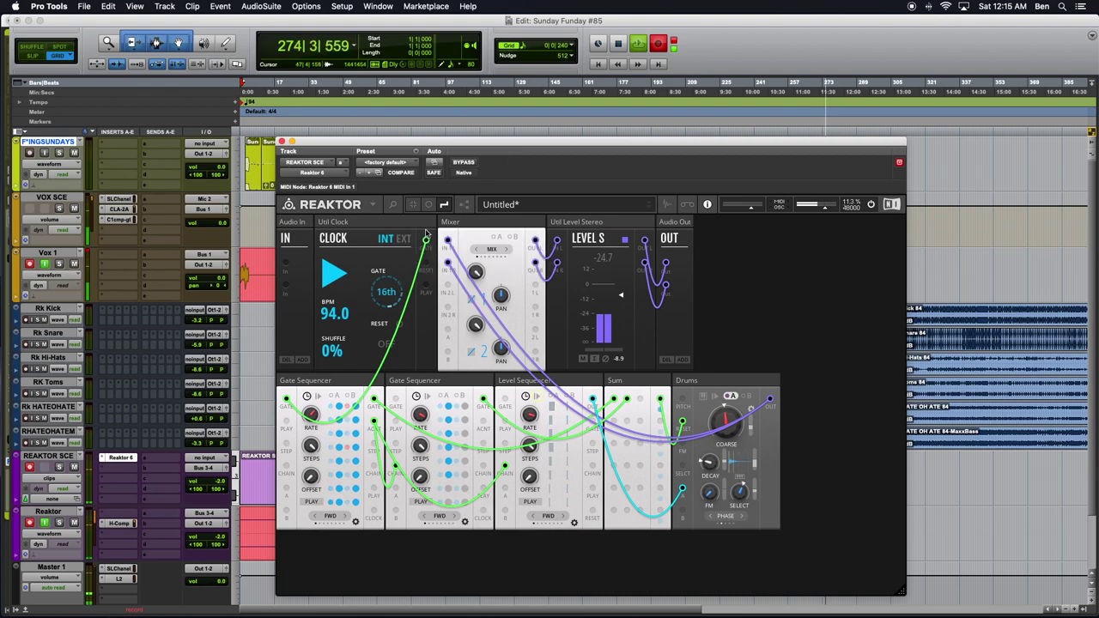
left_click_drag(469, 143, 456, 163)
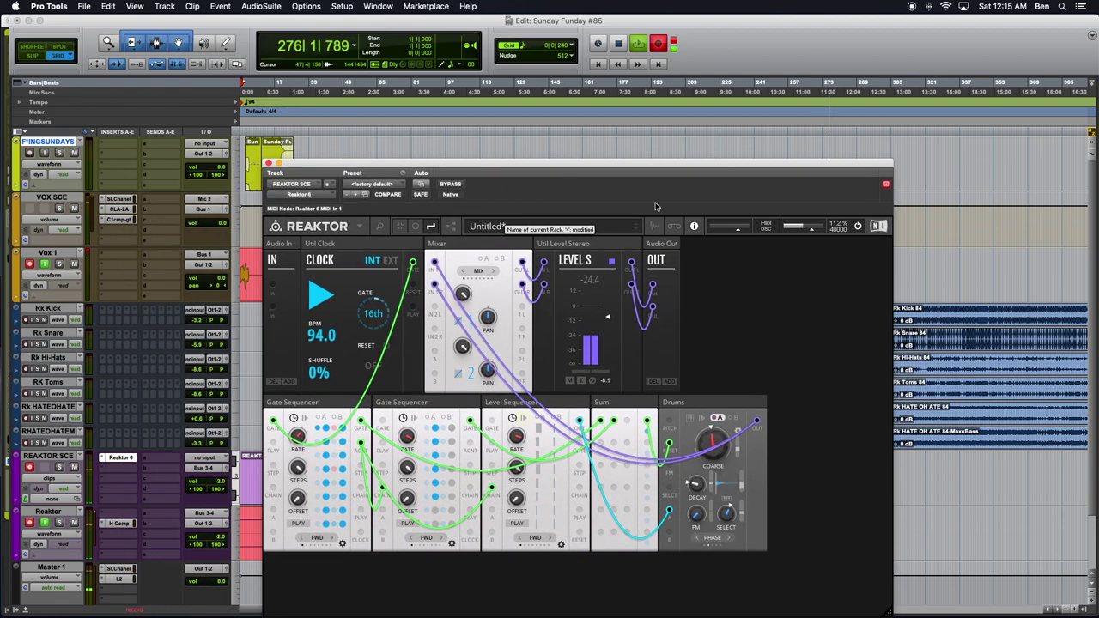
left_click_drag(709, 200, 727, 170)
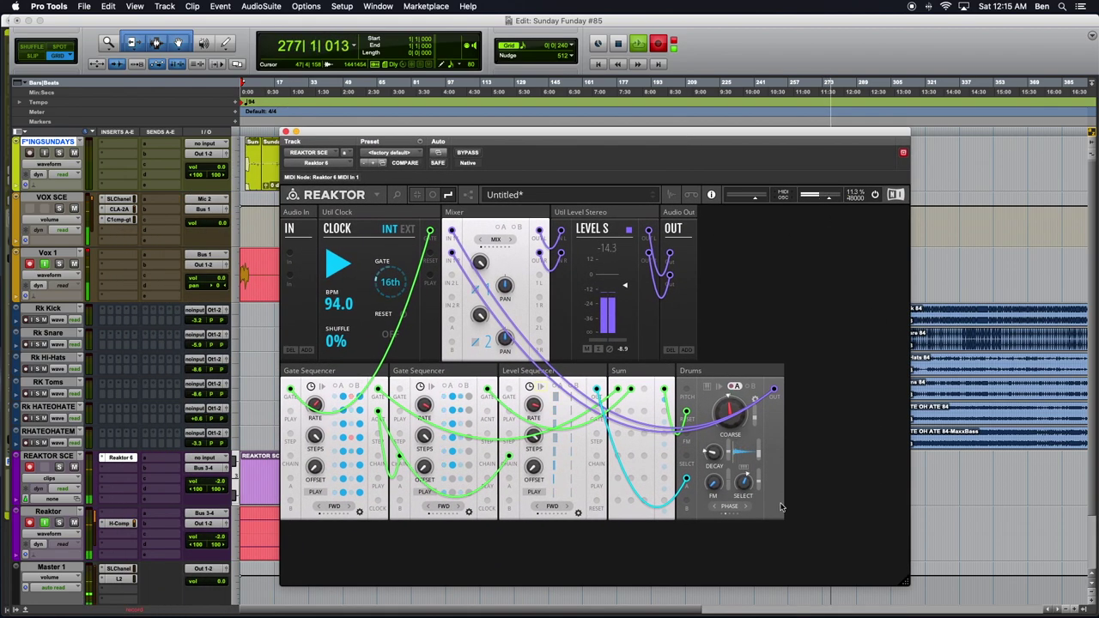
left_click_drag(899, 585, 795, 520)
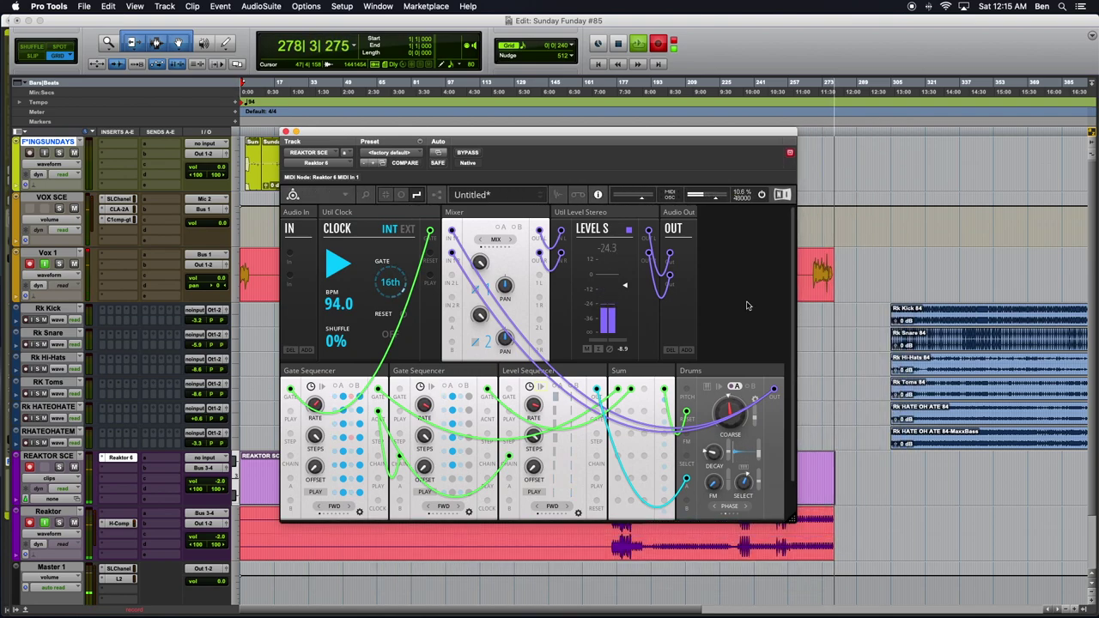
left_click_drag(678, 131, 729, 185)
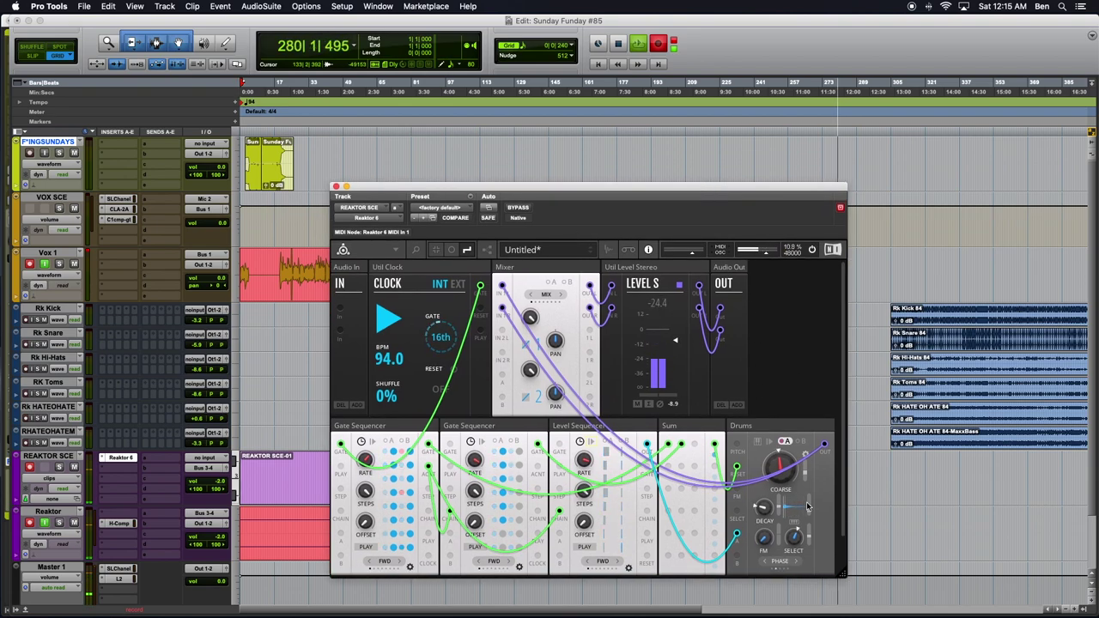
left_click_drag(842, 575, 837, 581)
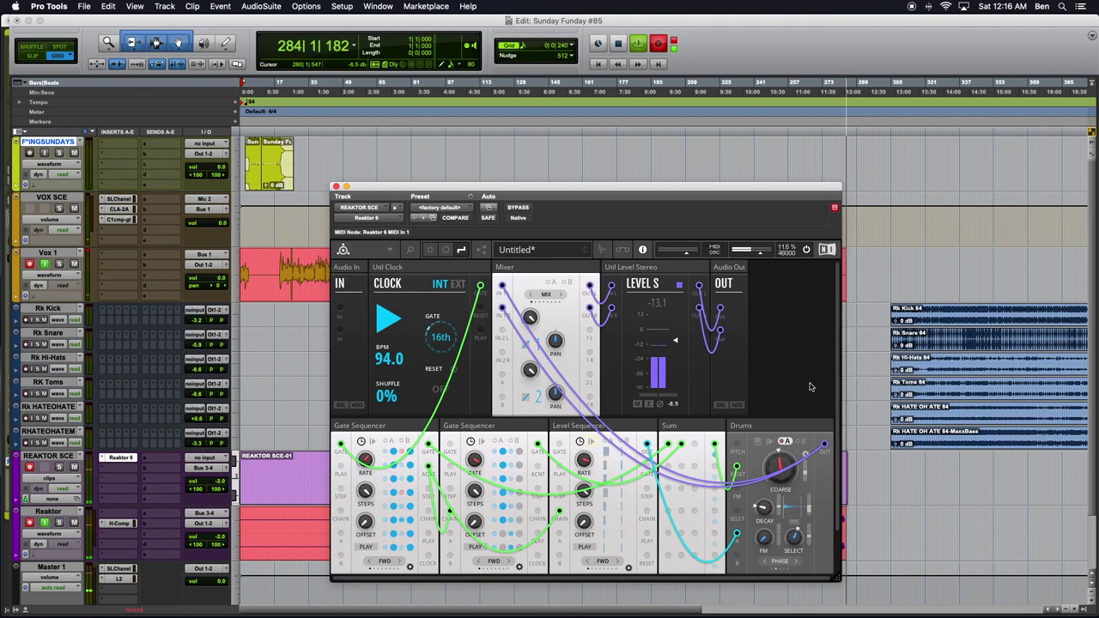
Add the Toy Box Floor Shakers Pack FLT-Multi-Mode Filter after Audio Out and widen the Reaktor window to show the whole rack.
double_click(786, 374)
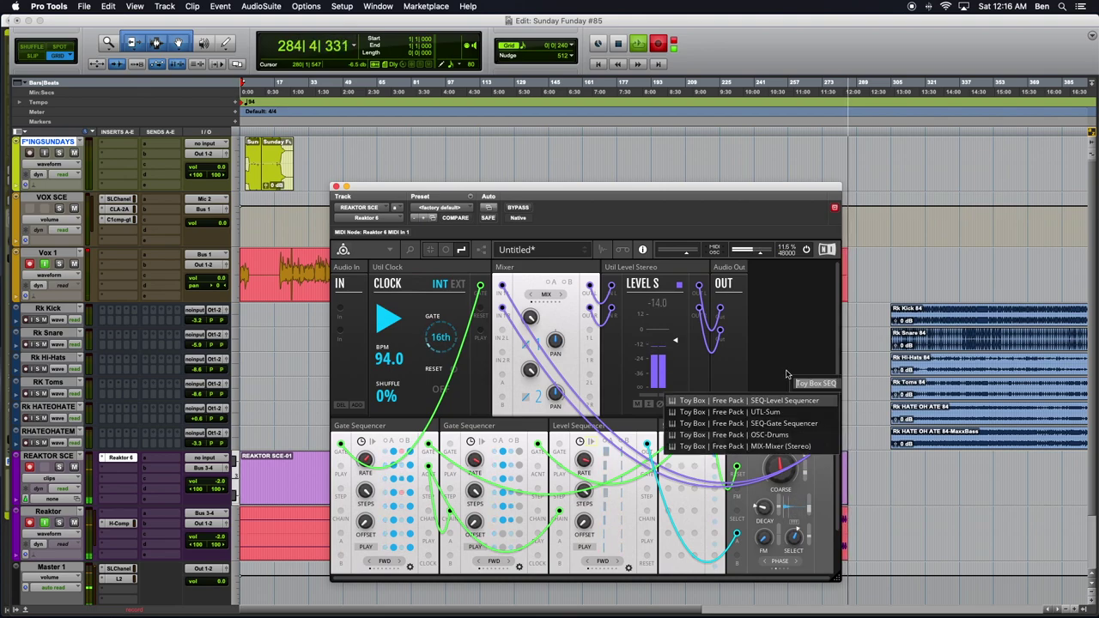
type("Toy Box Filter")
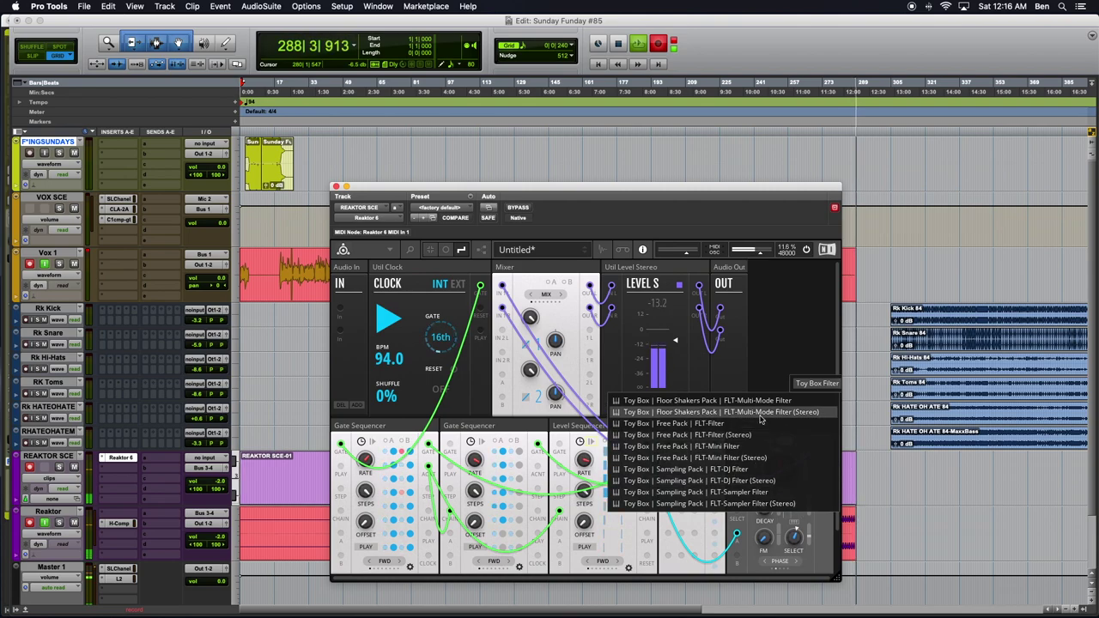
left_click(789, 376)
right_click(789, 376)
left_click(794, 361)
type("toy box fil")
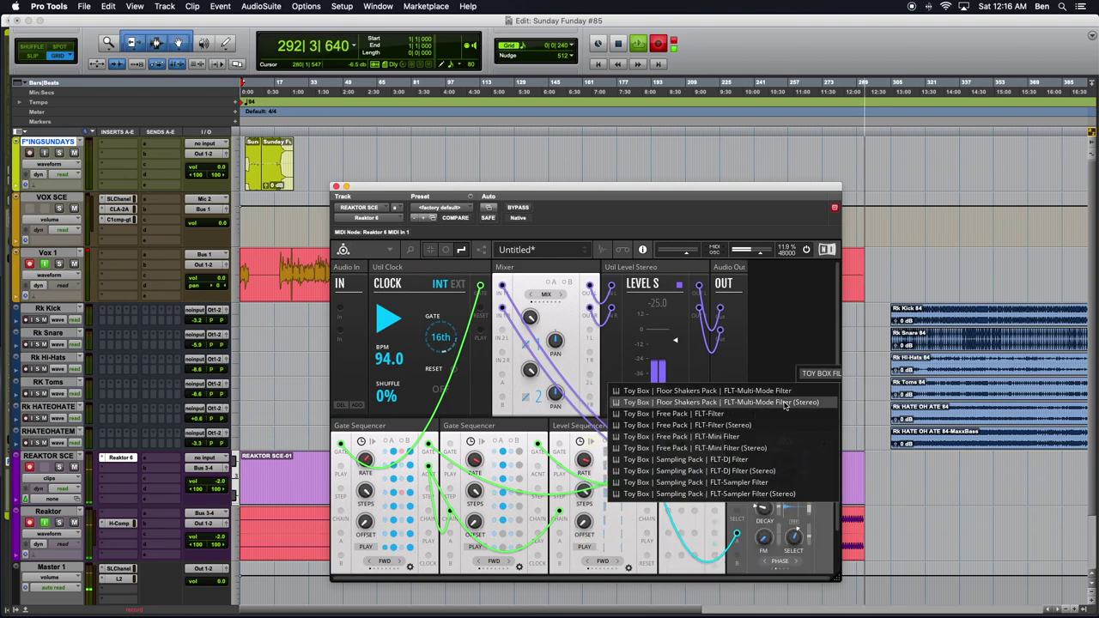
left_click(775, 391)
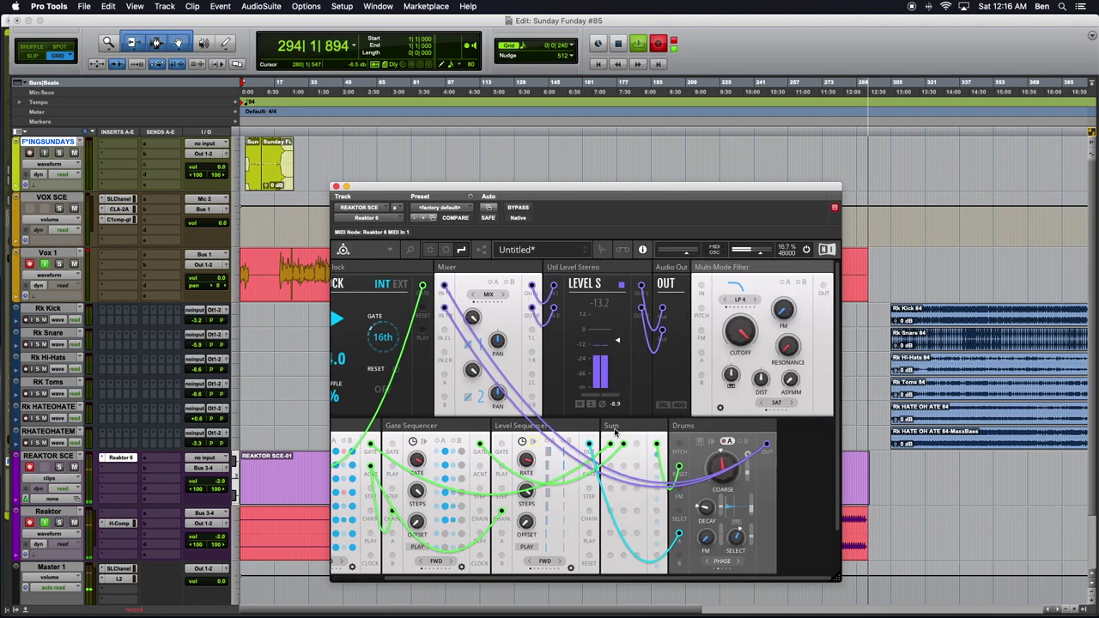
scroll(686, 457, "left", 2)
scroll(686, 457, "right", 2)
left_click_drag(839, 580, 912, 584)
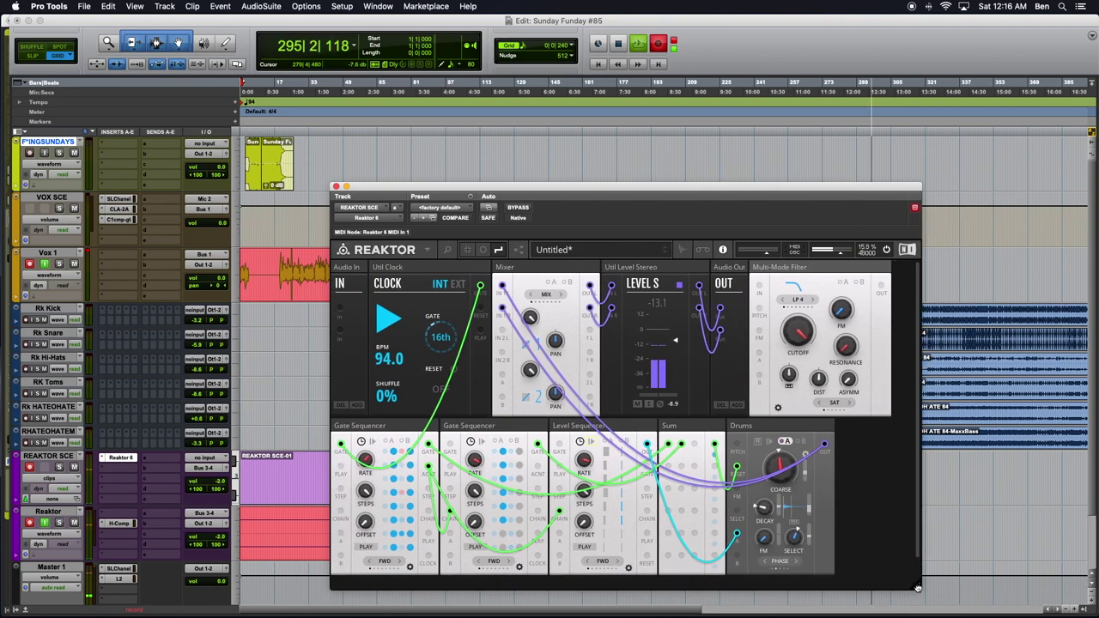
Wire the Drums output into the Multi-Mode Filter with a purple wire and route the filter's output to both Mixer channel 1 inputs.
left_click_drag(824, 444, 760, 288)
right_click(759, 285)
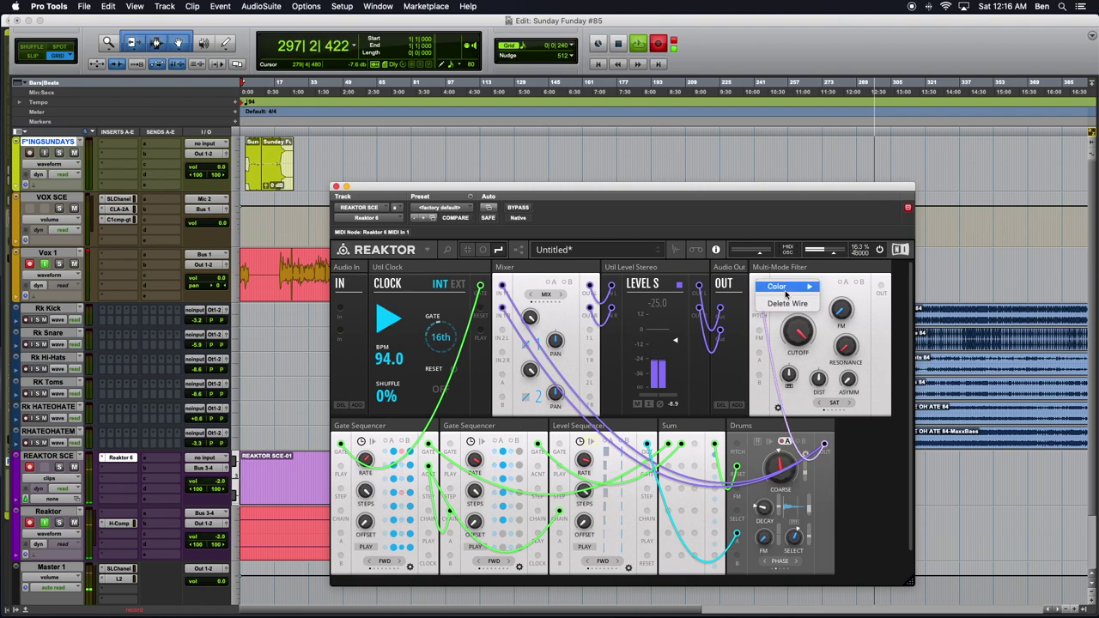
mouse_move(803, 285)
left_click(843, 358)
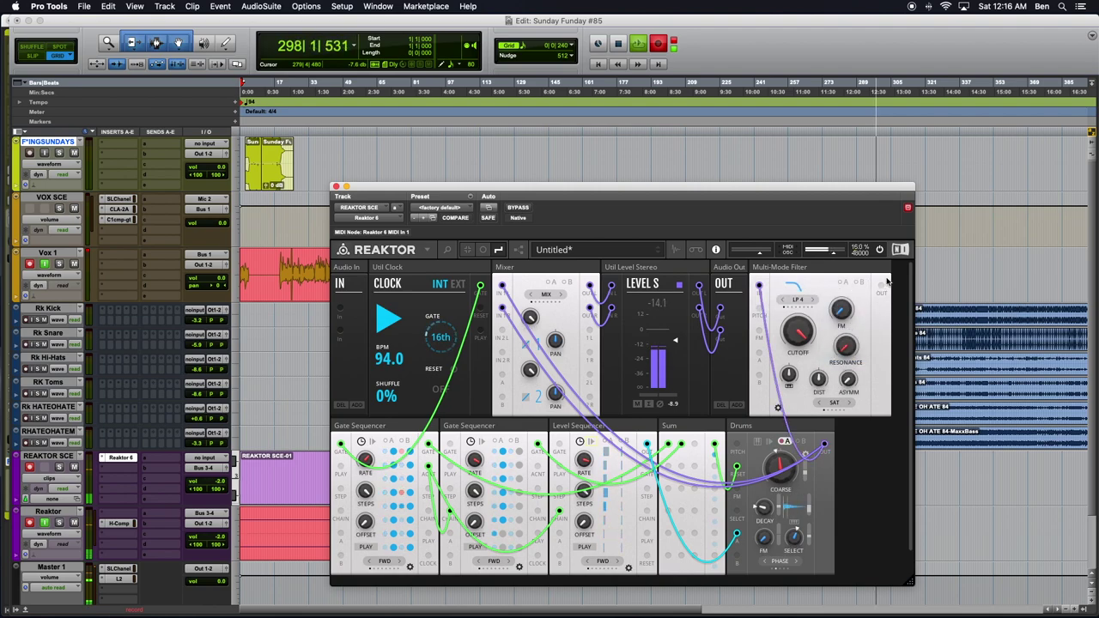
left_click_drag(881, 292, 501, 285)
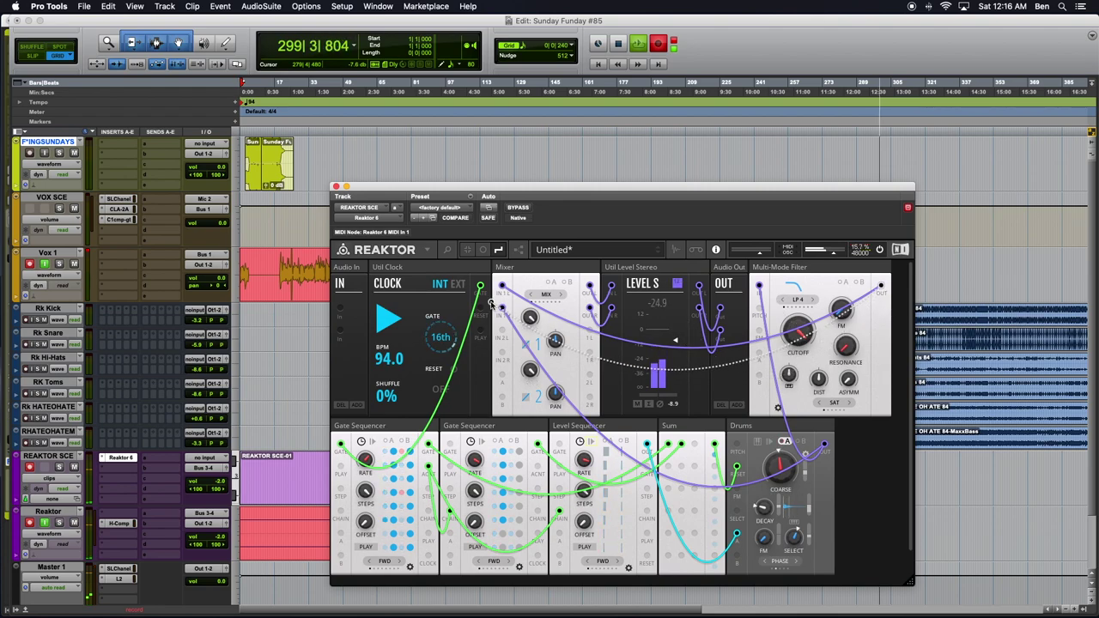
Adjust the Multi-Mode Filter's Cutoff and set its Resonance to about 26.5, then switch the Clock to EXT.
left_click_drag(807, 355, 796, 343)
mouse_move(851, 347)
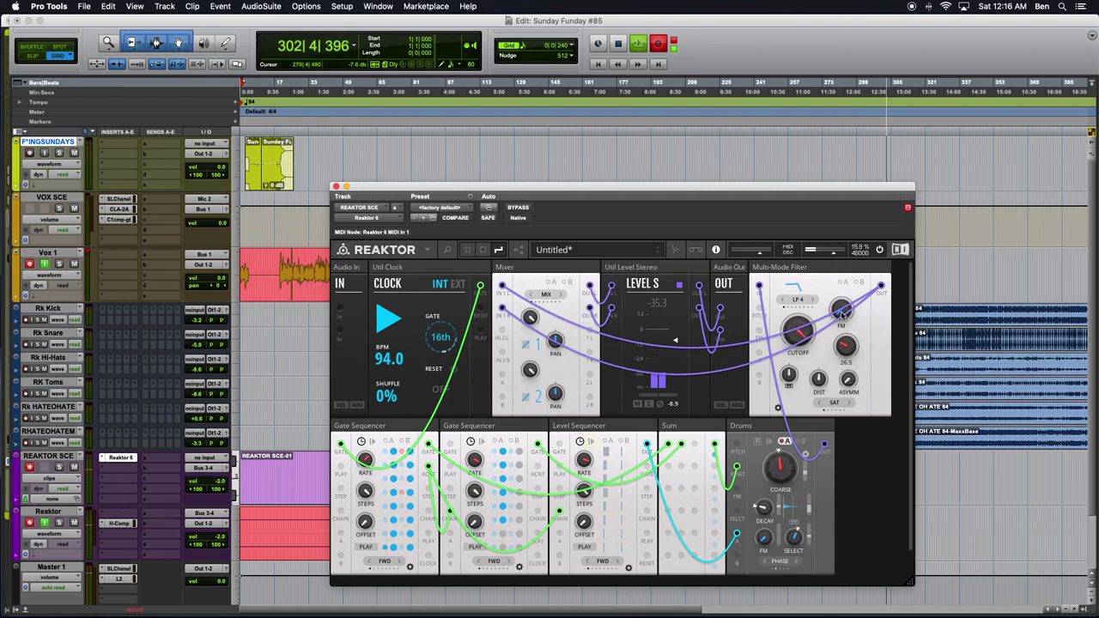
left_click_drag(804, 330, 792, 290)
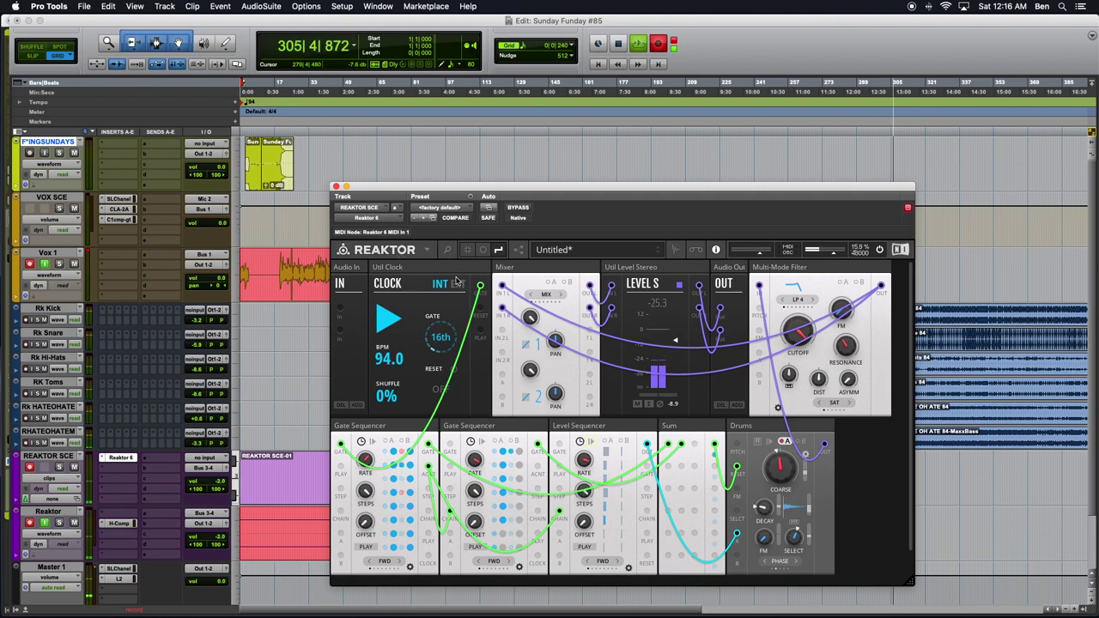
left_click(457, 284)
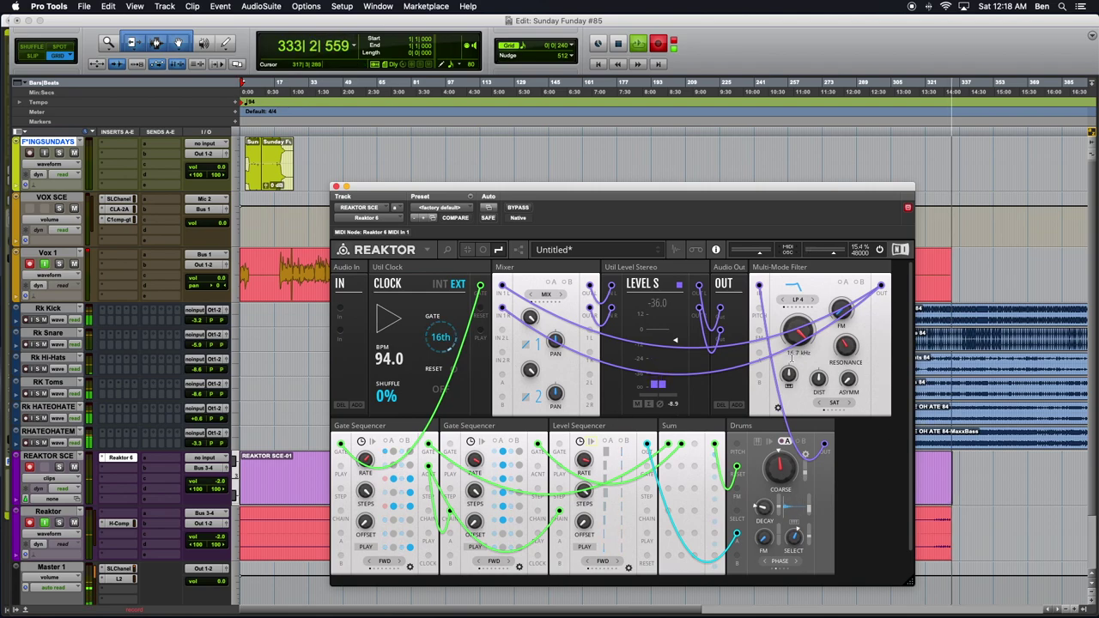
Raise the Level Stereo block's level to 1.6 and widen the Reaktor window.
left_click_drag(676, 338, 675, 326)
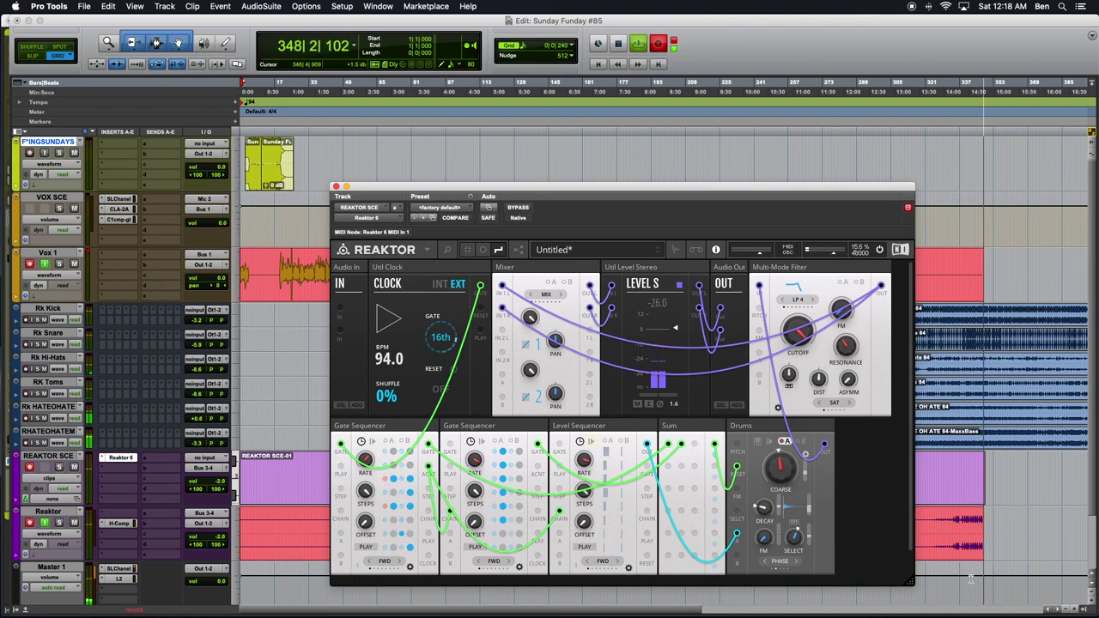
left_click_drag(911, 581, 970, 587)
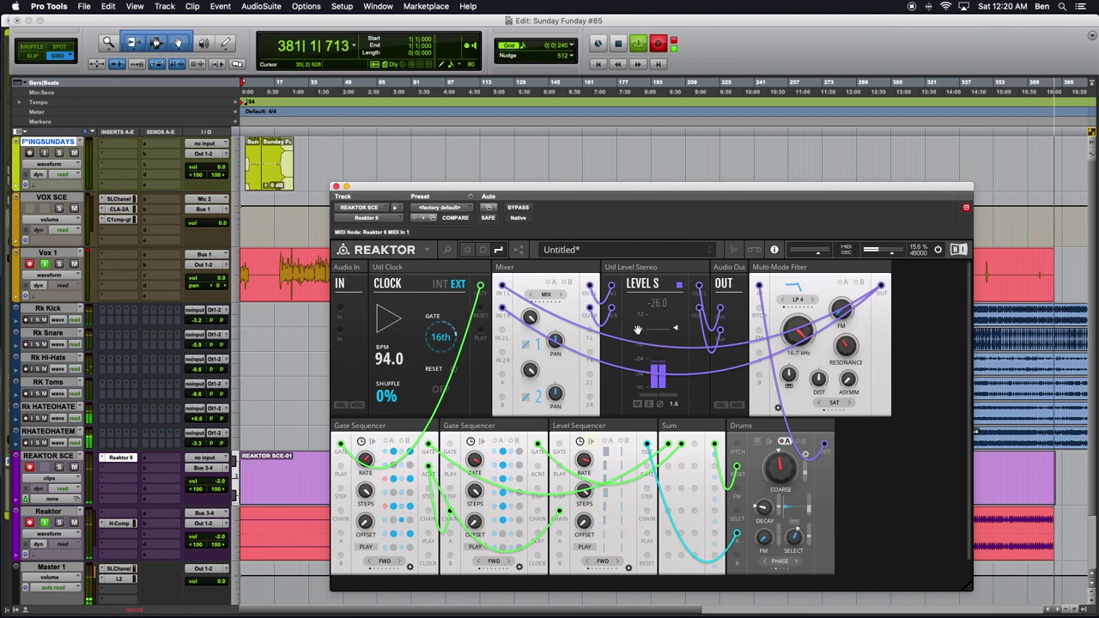
Mute the VOX SCE track in the Pro Tools session.
left_click(87, 252)
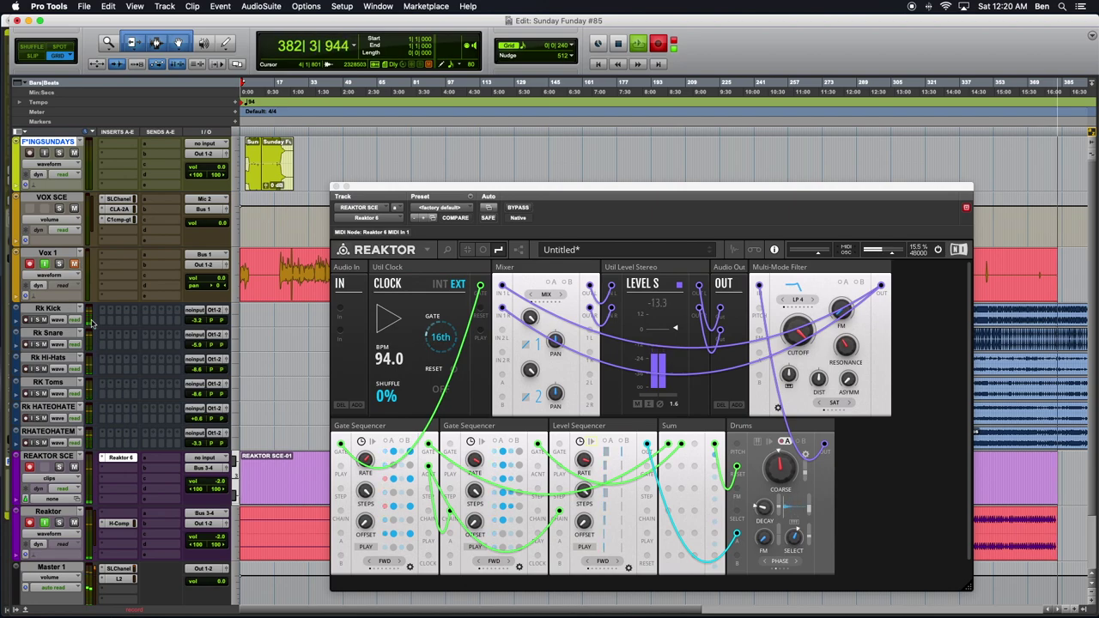
left_click(74, 209)
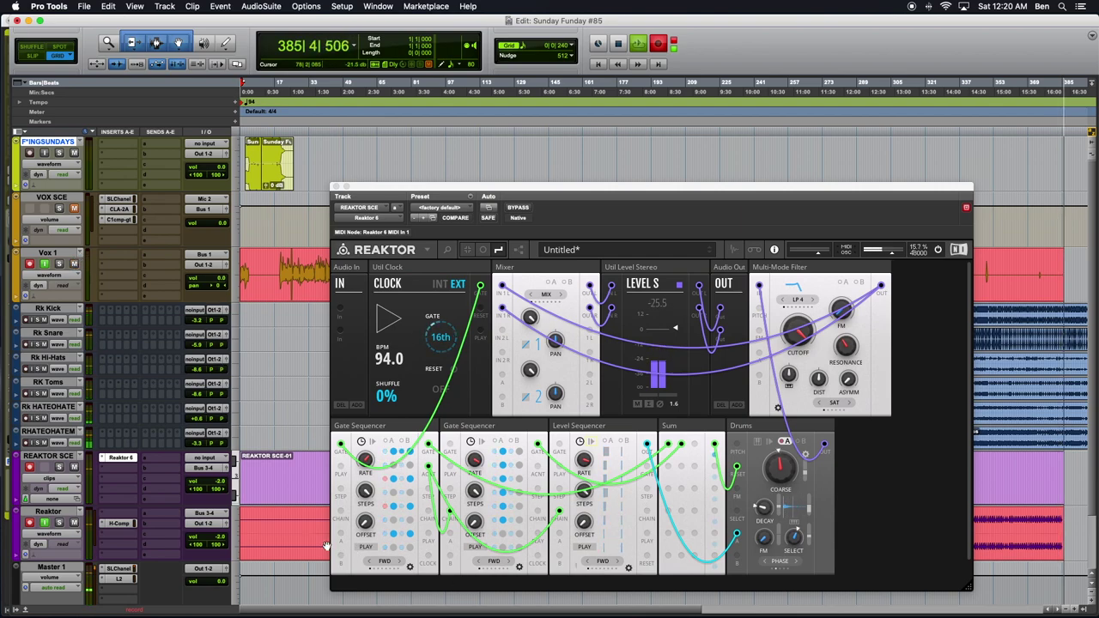
left_click(357, 573)
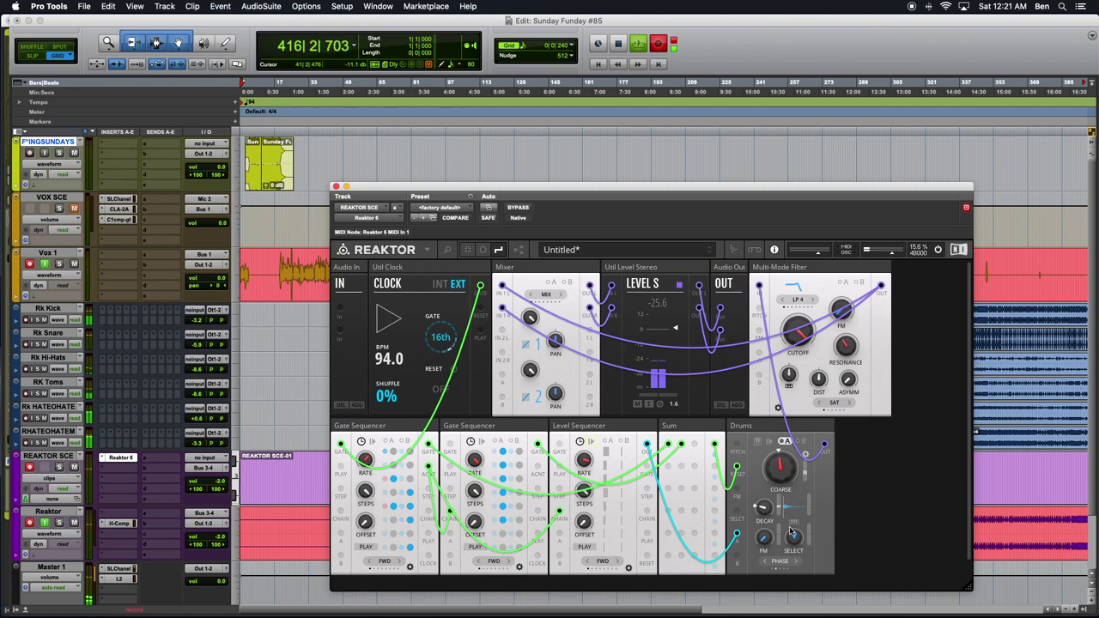
Wire the Level Sequencer's output to the Multi-Mode Filter's A modulation input, colour the wire teal, and apply the modulation to Dist.
mouse_move(795, 538)
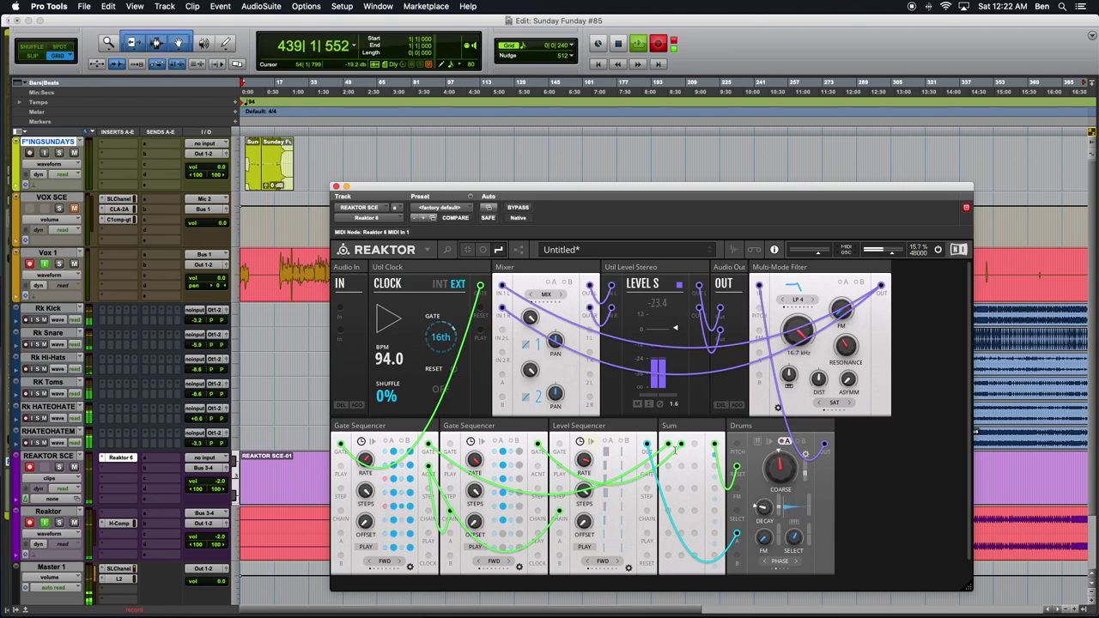
left_click_drag(650, 444, 760, 359)
right_click(759, 354)
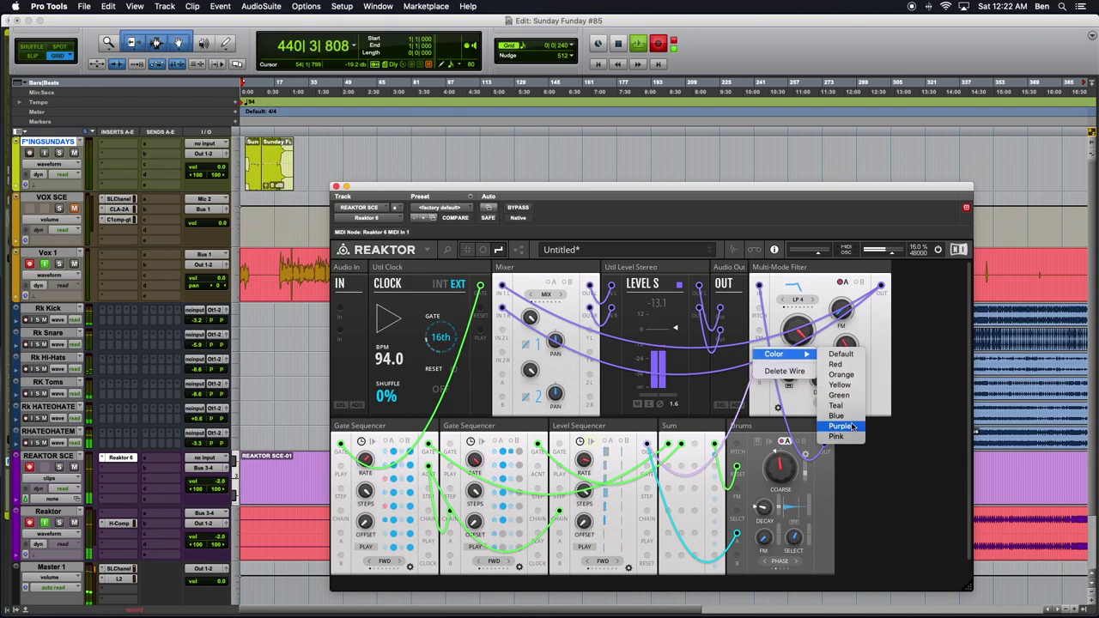
left_click(839, 426)
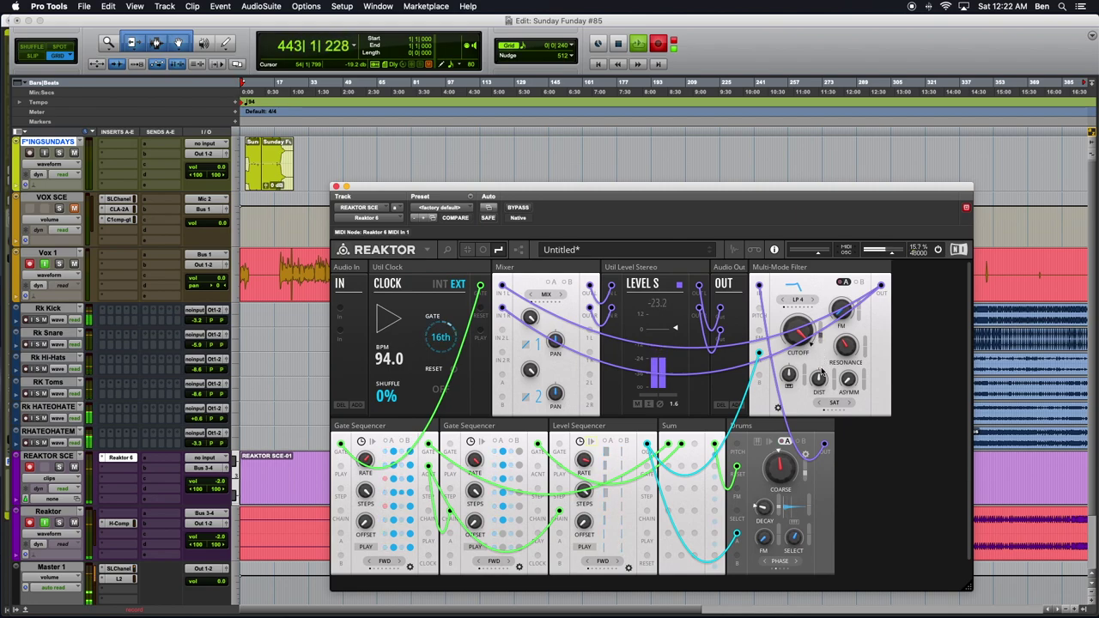
mouse_move(832, 378)
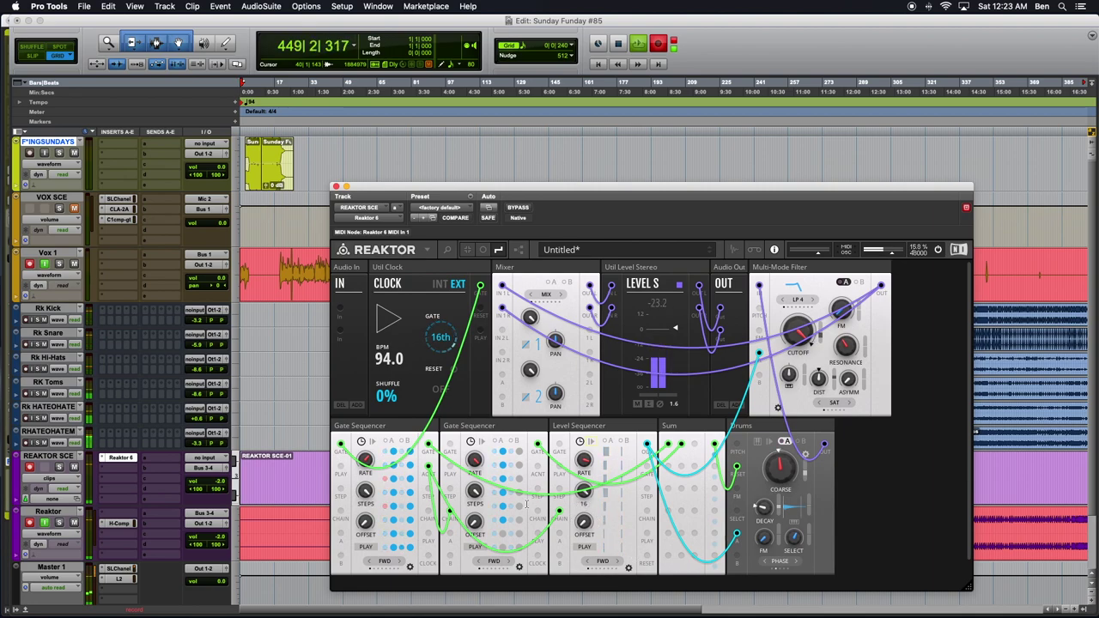
Adjust the Level Sequencer's Rate and look over the step settings of both Gate Sequencers.
mouse_move(583, 461)
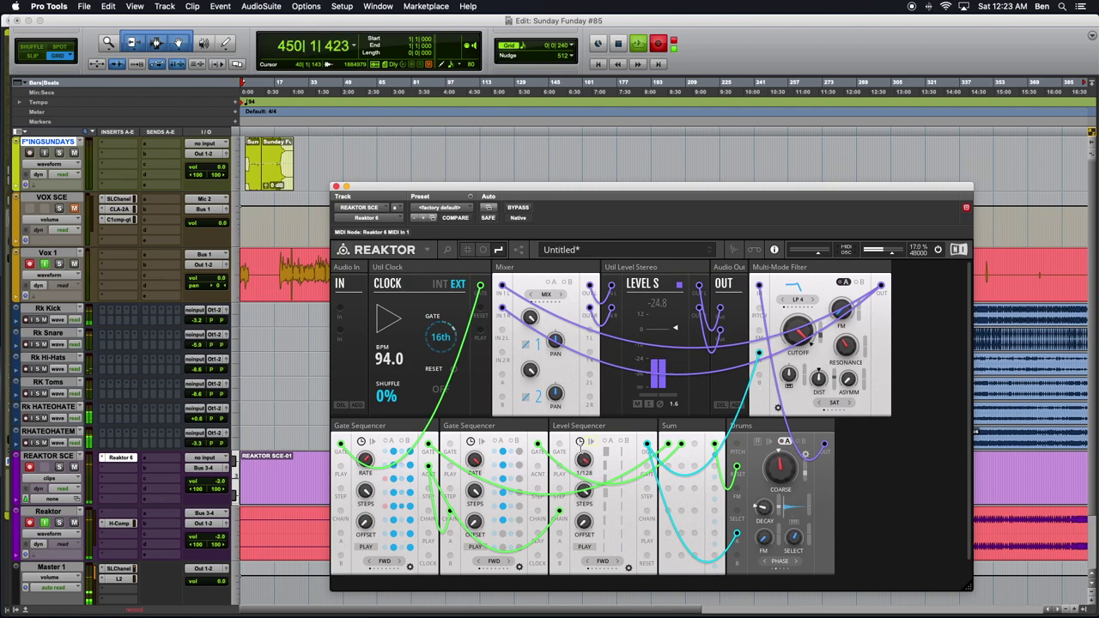
left_click_drag(583, 458, 581, 453)
mouse_move(484, 490)
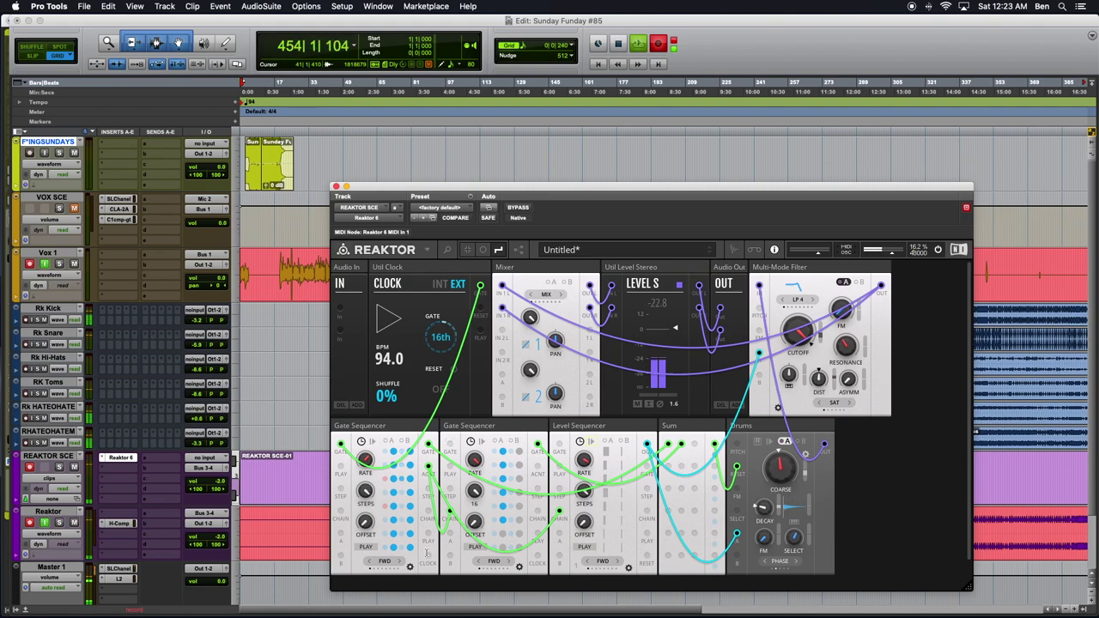
mouse_move(359, 564)
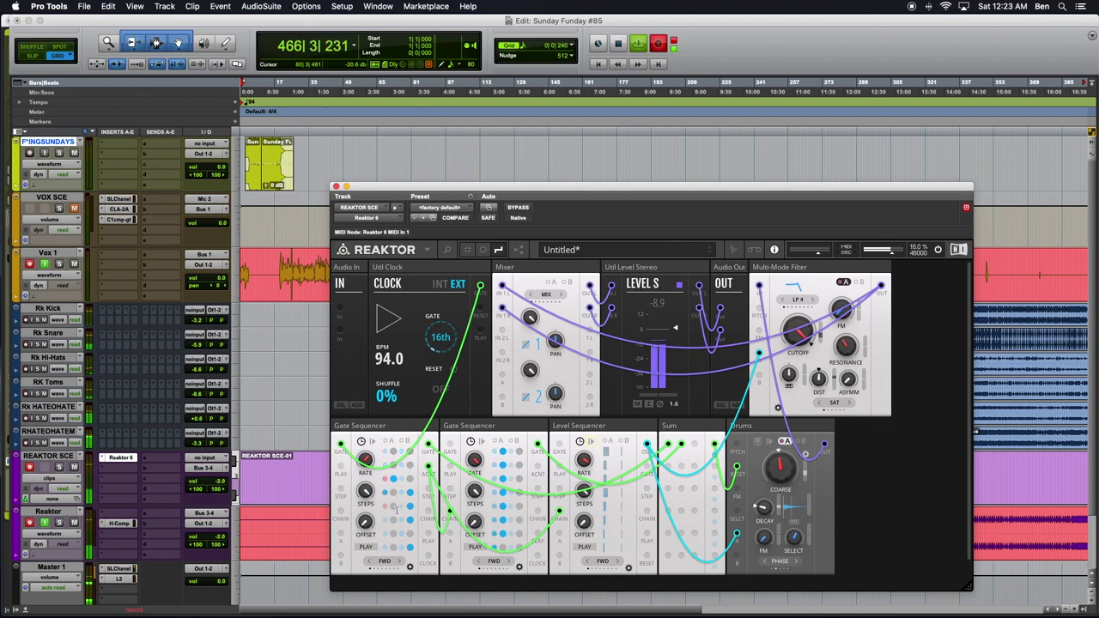
mouse_move(375, 502)
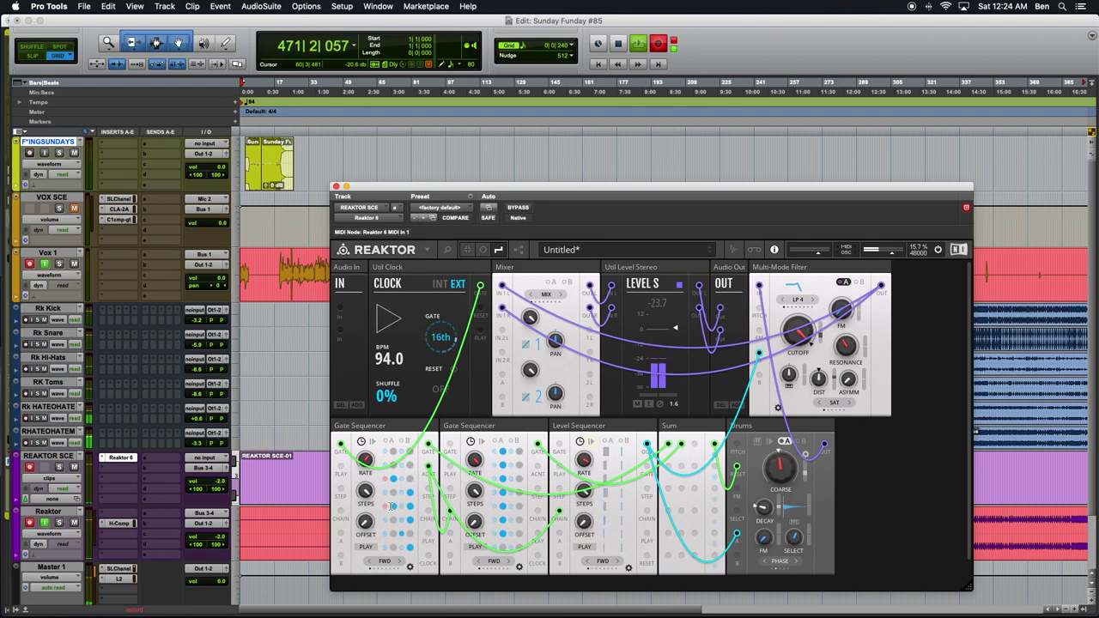
Shrink the Reaktor window to fit the rack and move it higher over the timeline.
left_click_drag(963, 587, 910, 587)
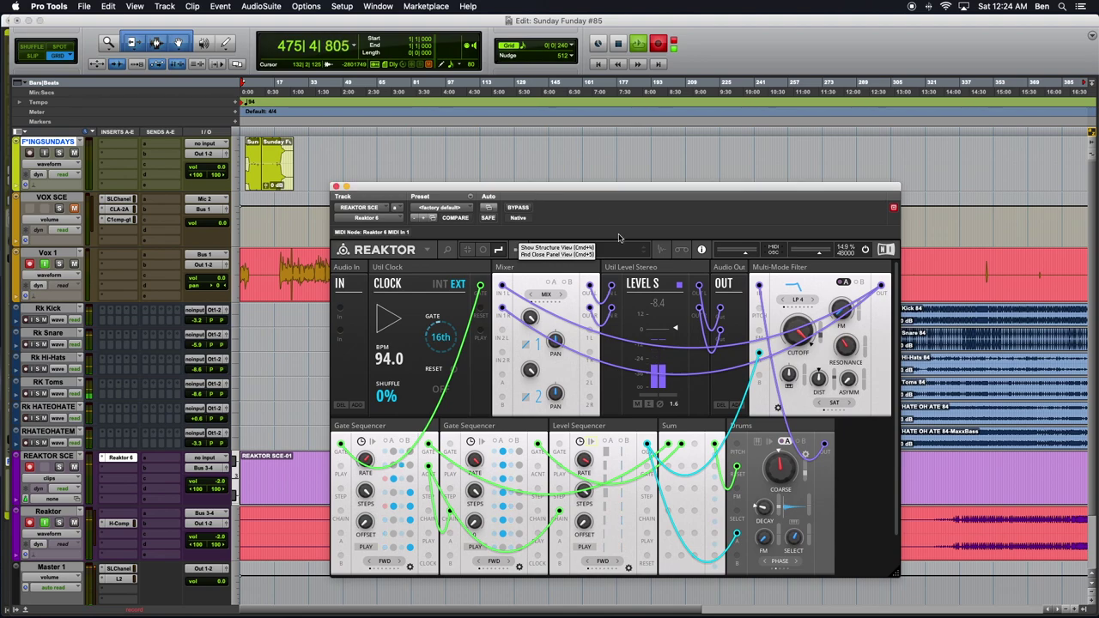
left_click_drag(570, 194, 573, 170)
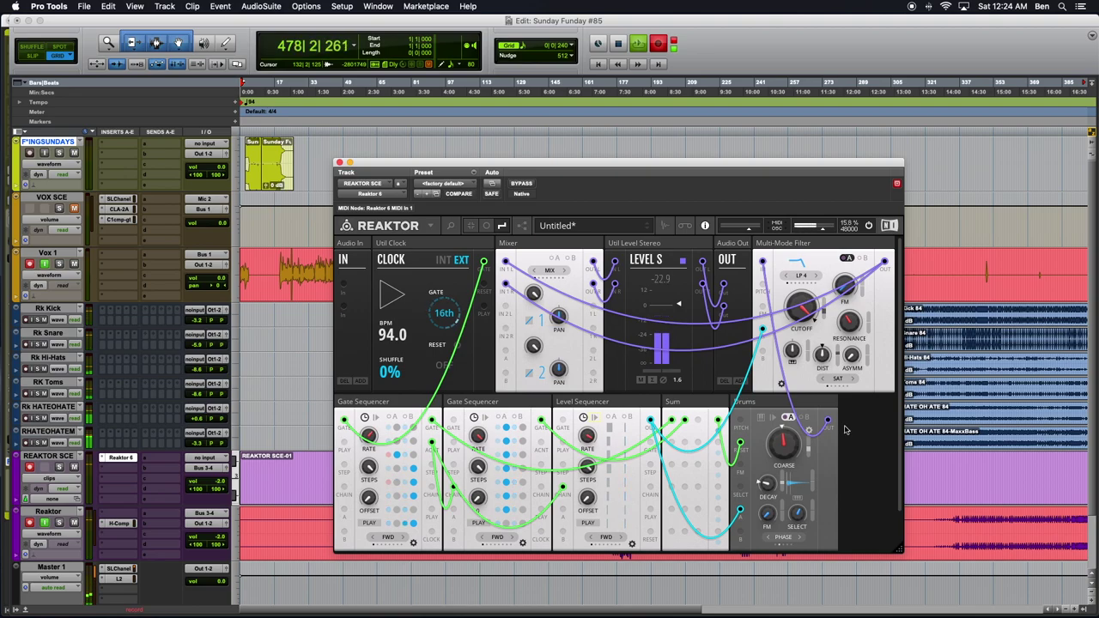
scroll(988, 433, "right", 10)
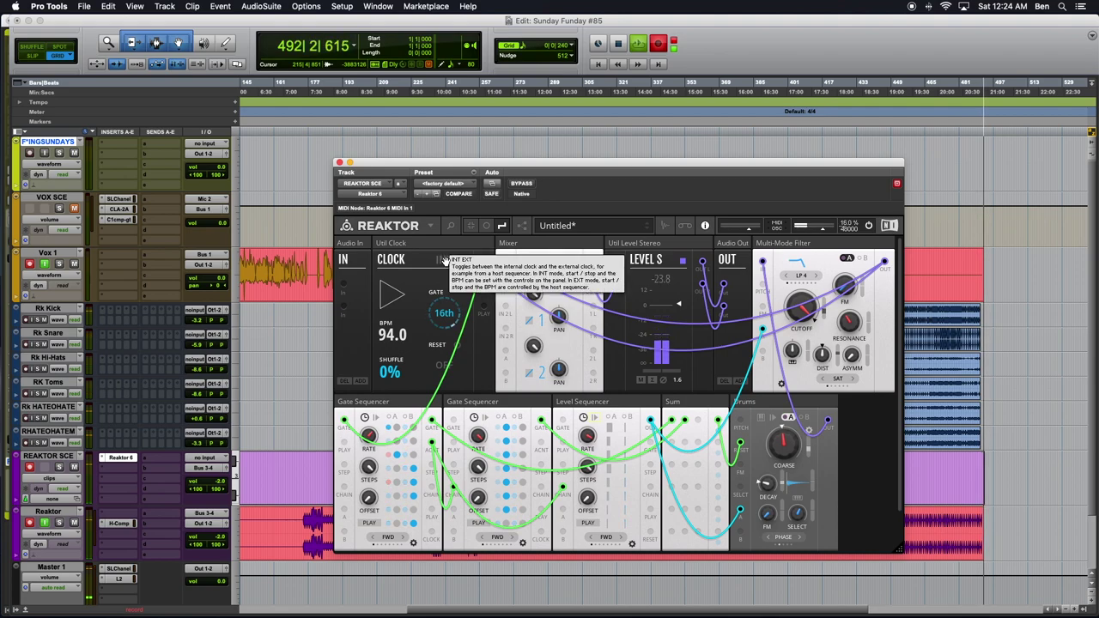
Switch the Clock to INT and pause it while the VOX SCE track is briefly unmuted.
left_click(446, 260)
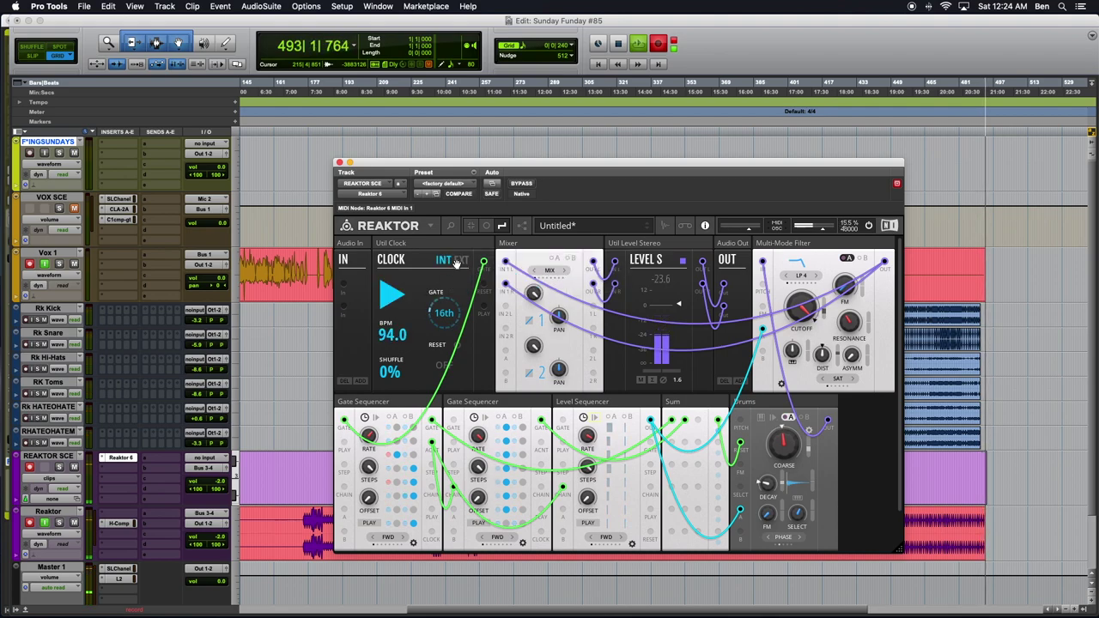
left_click(391, 295)
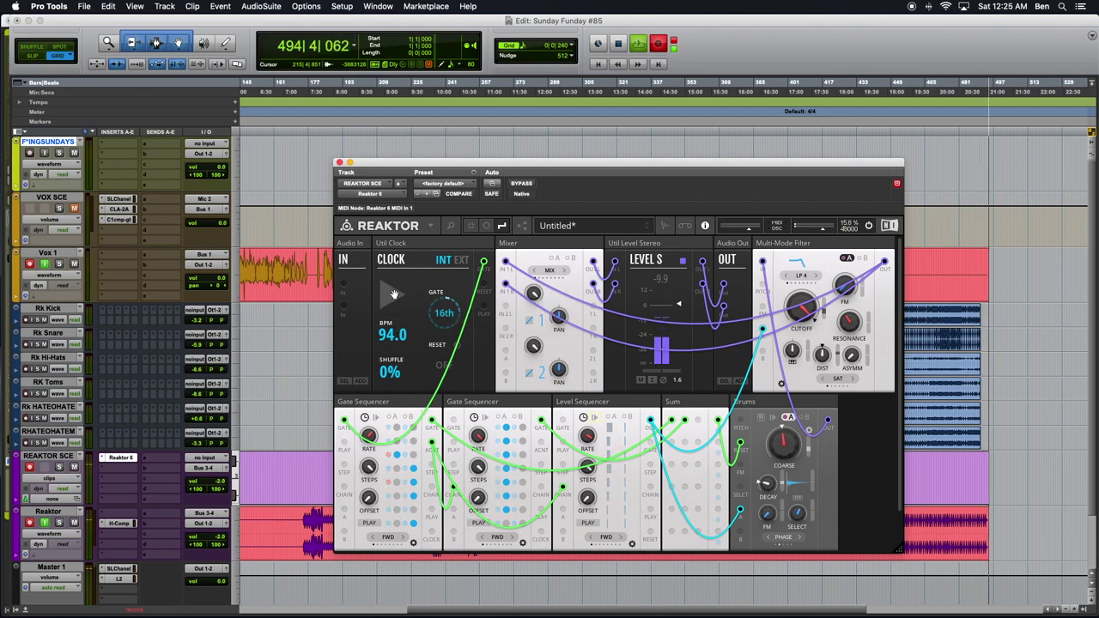
left_click(74, 206)
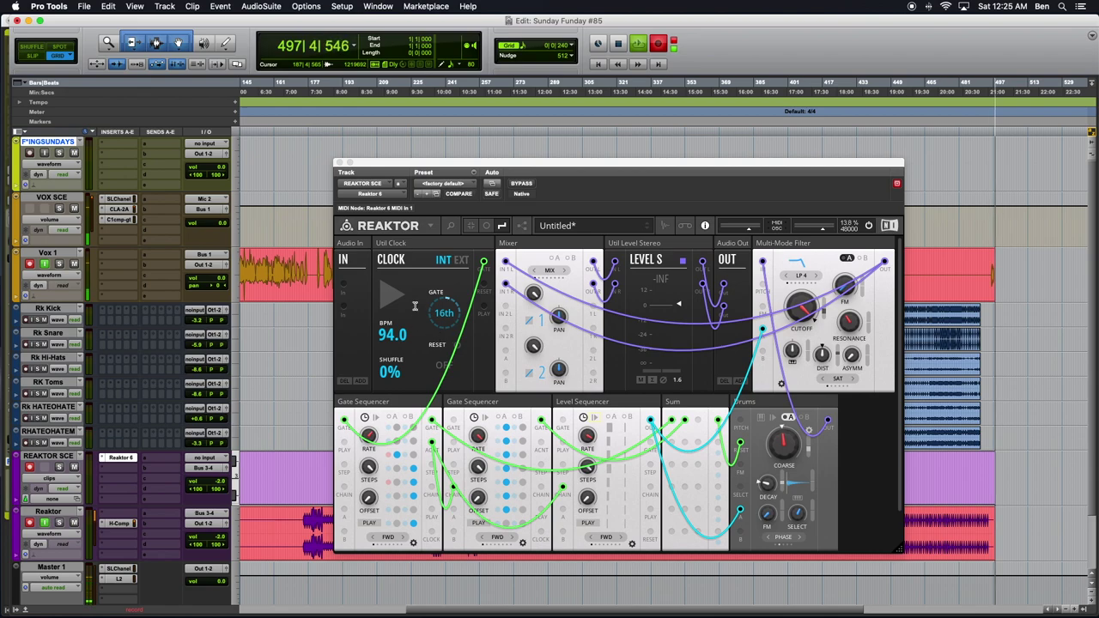
left_click(74, 209)
left_click(391, 294)
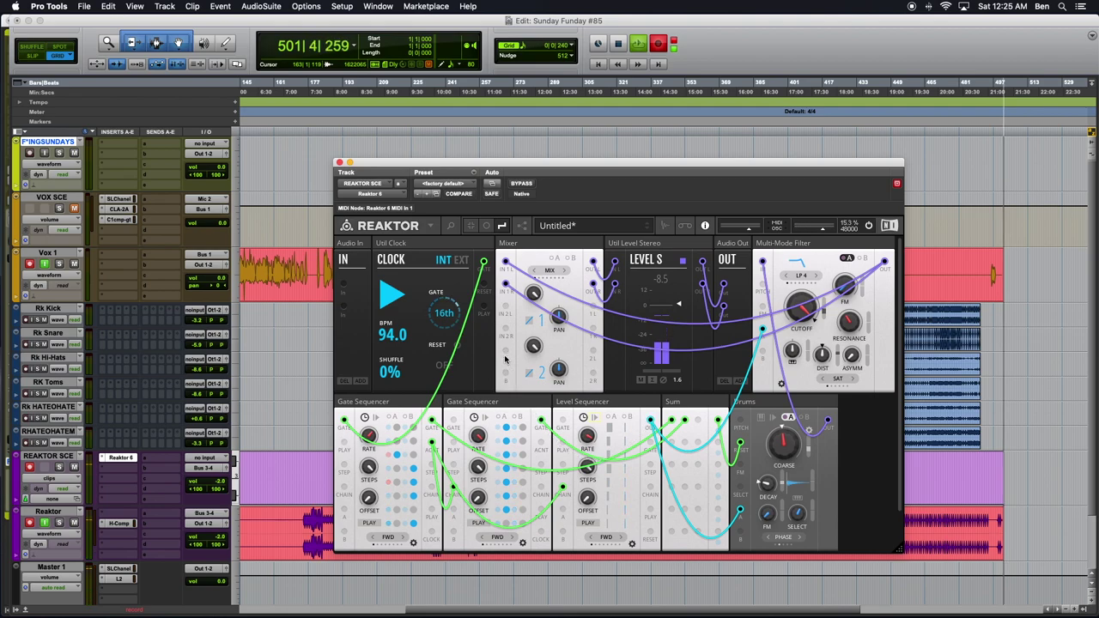
Wire the Level Sequencer's output to the Mixer's A modulation input and set channel 1's Pan to about 16.0.
left_click_drag(651, 422, 506, 349)
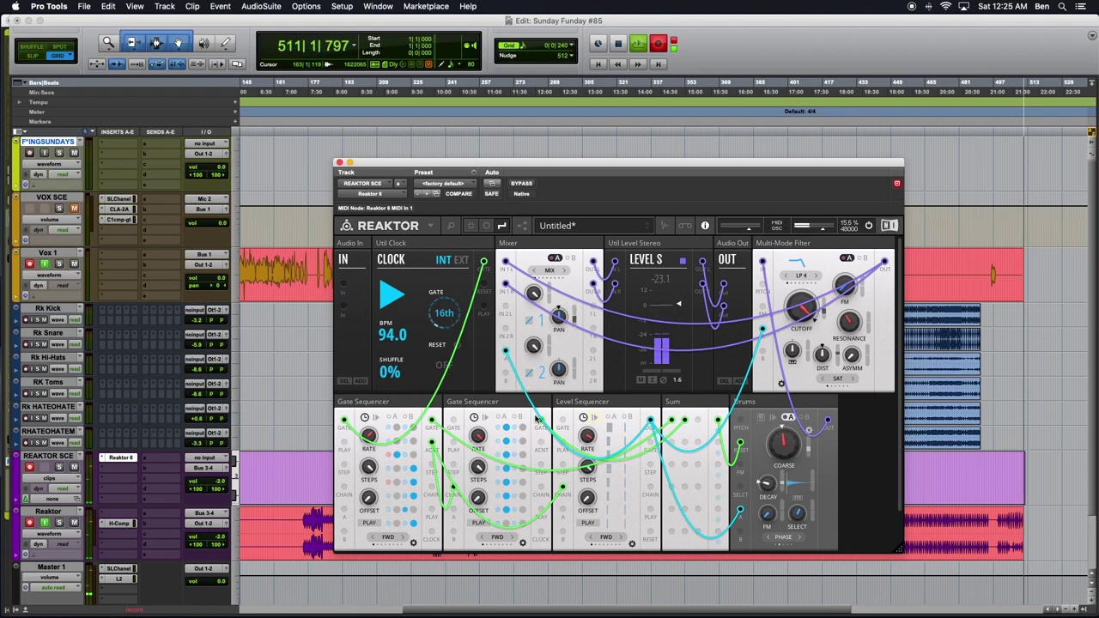
left_click_drag(557, 307, 558, 317)
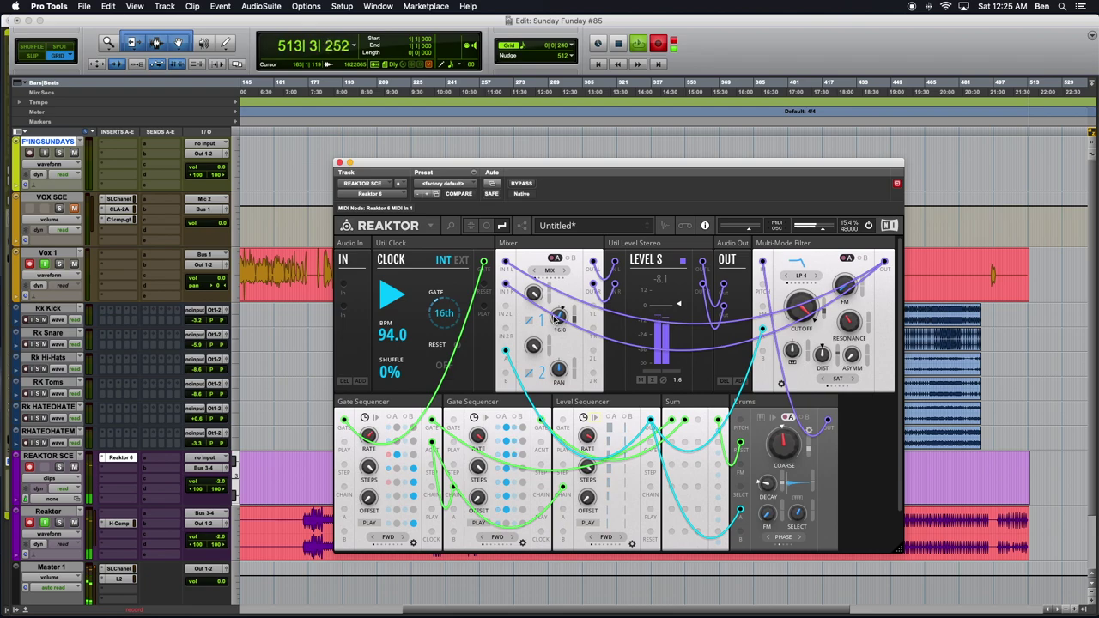
Close the Reaktor window and select the Rk Kick, Snare, Hi-Hats, Toms and both HATE OH ATE clips.
left_click(339, 162)
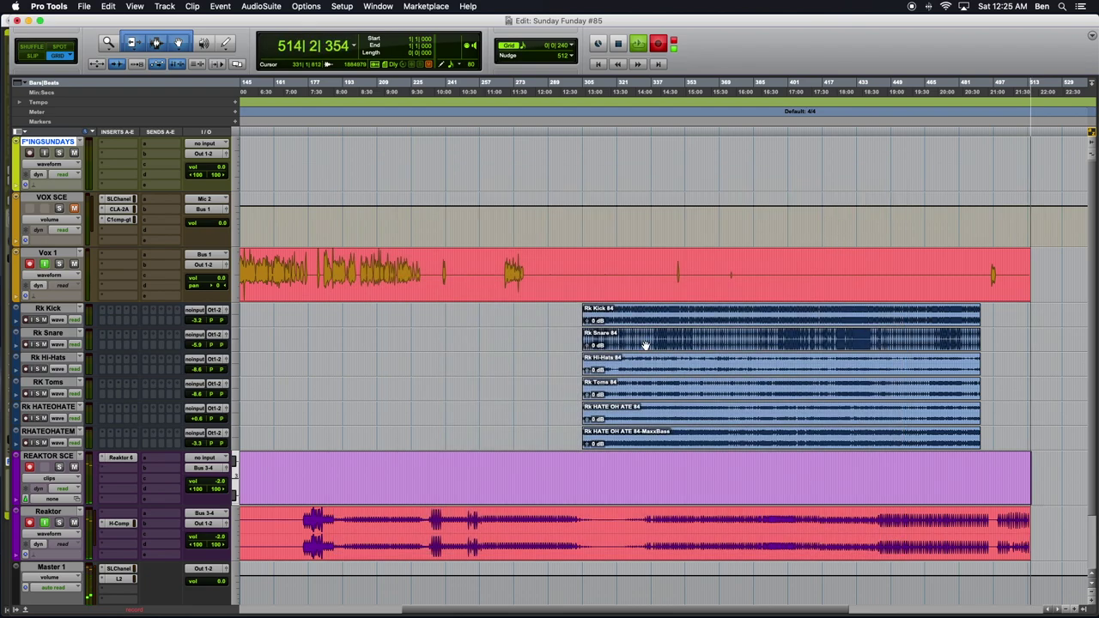
left_click(661, 331)
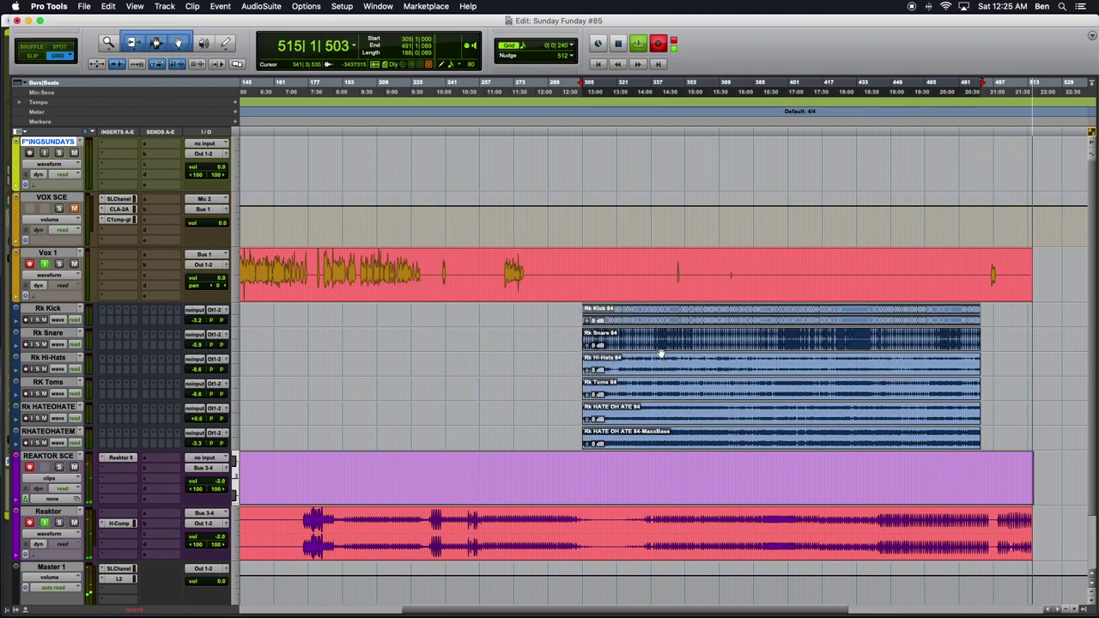
left_click(660, 363, "shift")
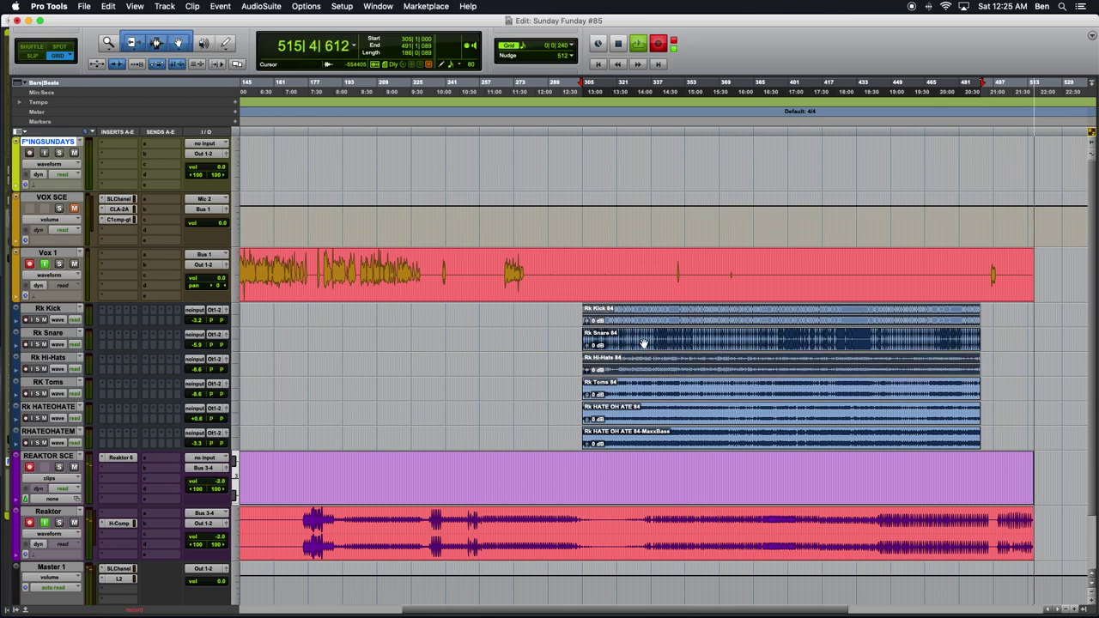
left_click(642, 344, "shift")
left_click(642, 384, "shift")
left_click(642, 411, "shift")
left_click(643, 435, "shift")
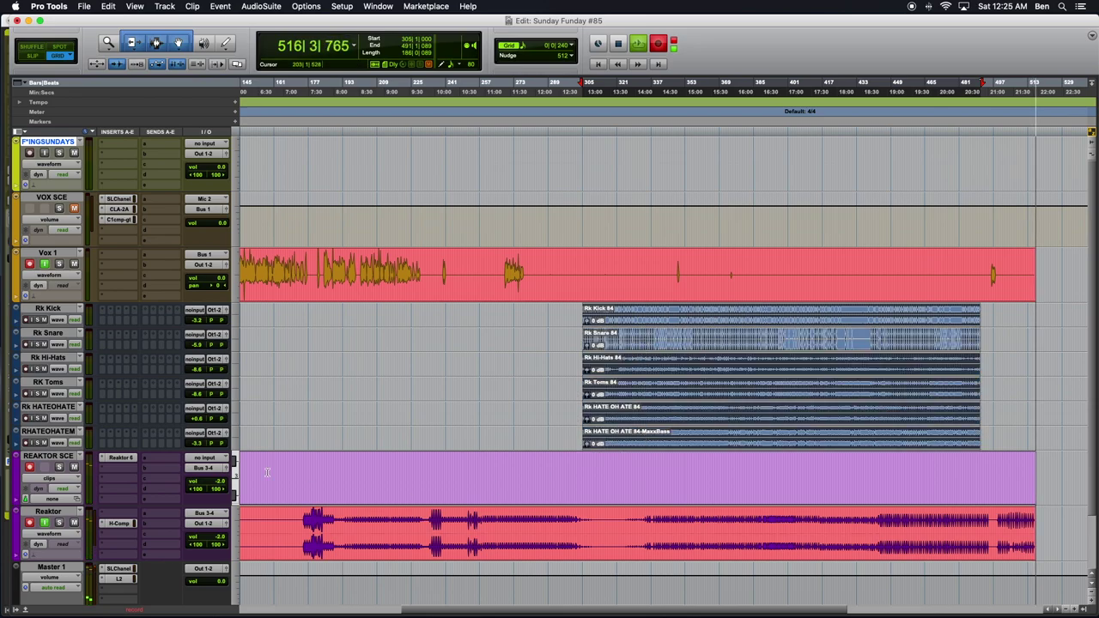
Copy the selected Rk drum clips past the end of the recording, starting at 522|1|480.
left_click(118, 457)
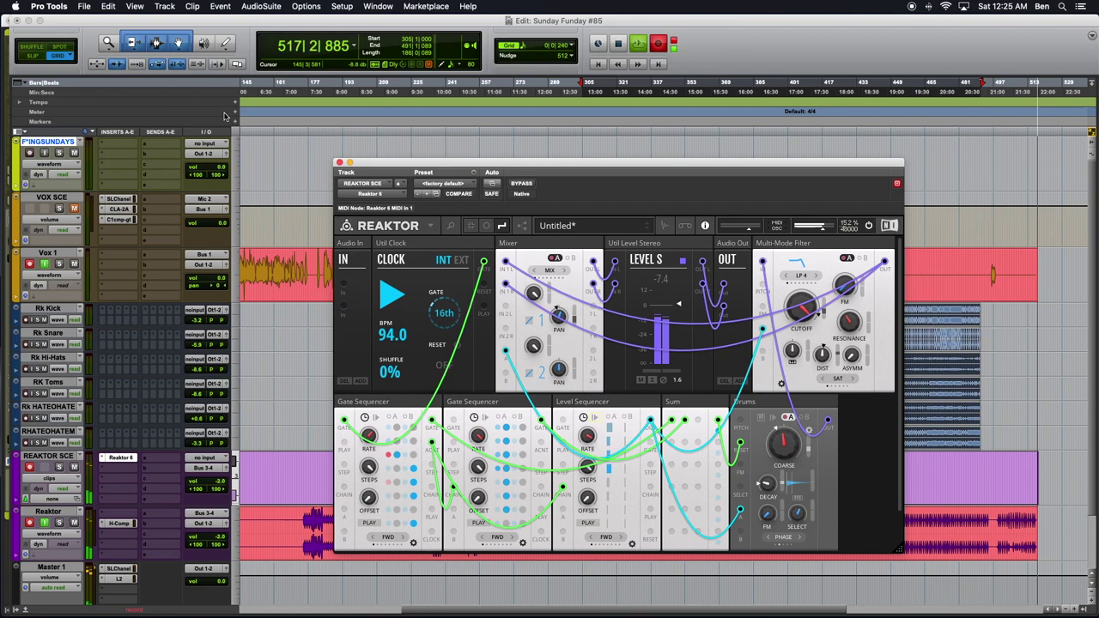
left_click(339, 162)
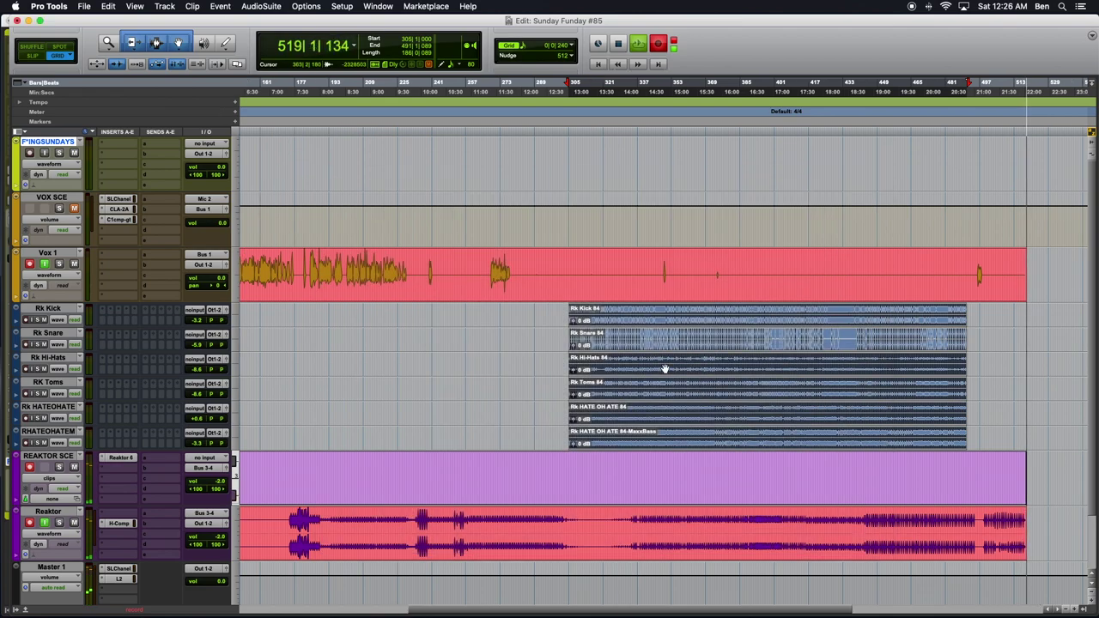
key("super+bracketright")
key("super+bracketright")
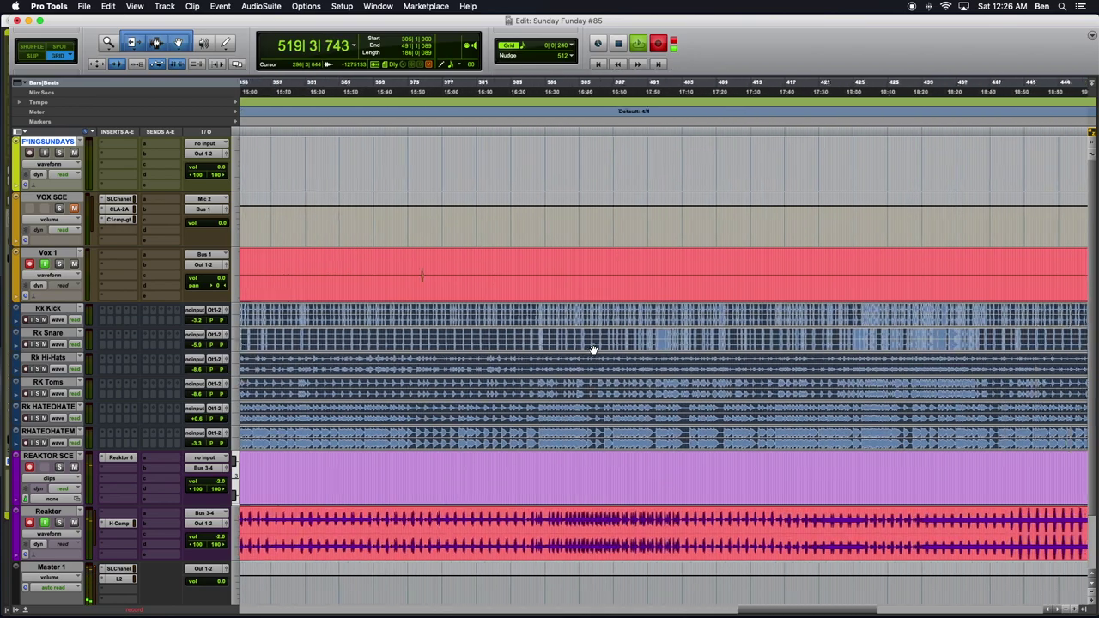
key("super+bracketleft")
key("super+bracketleft")
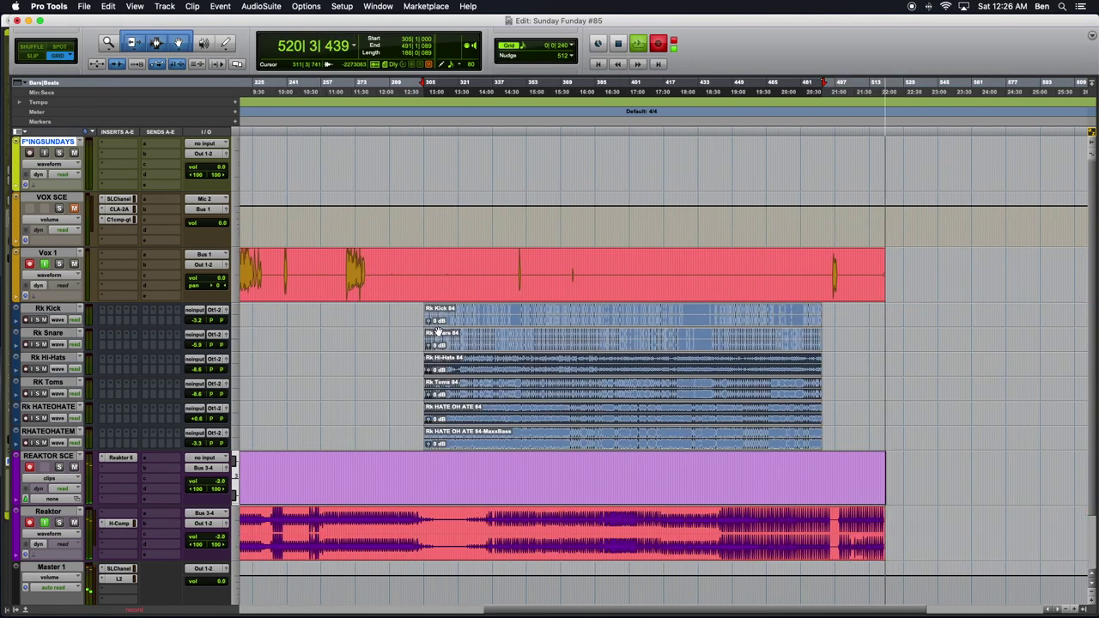
left_click_drag(453, 322, 917, 320)
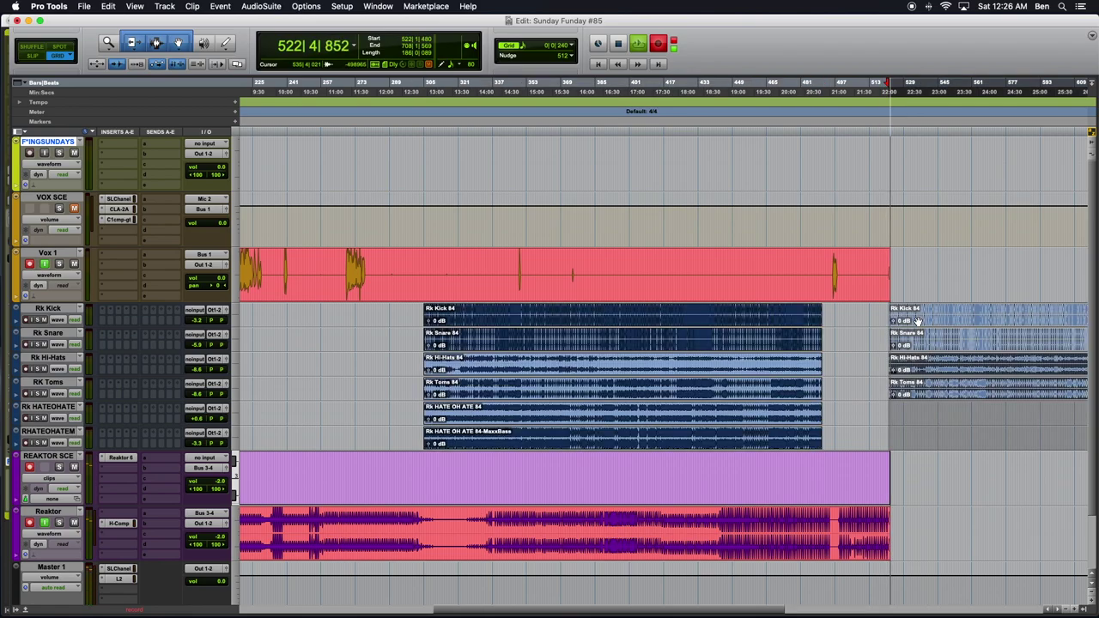
Move the copied drum clips slightly earlier so they start exactly at 522|1|000.
key("super+bracketright")
key("super+bracketright")
key("super+bracketright")
key("super+bracketright")
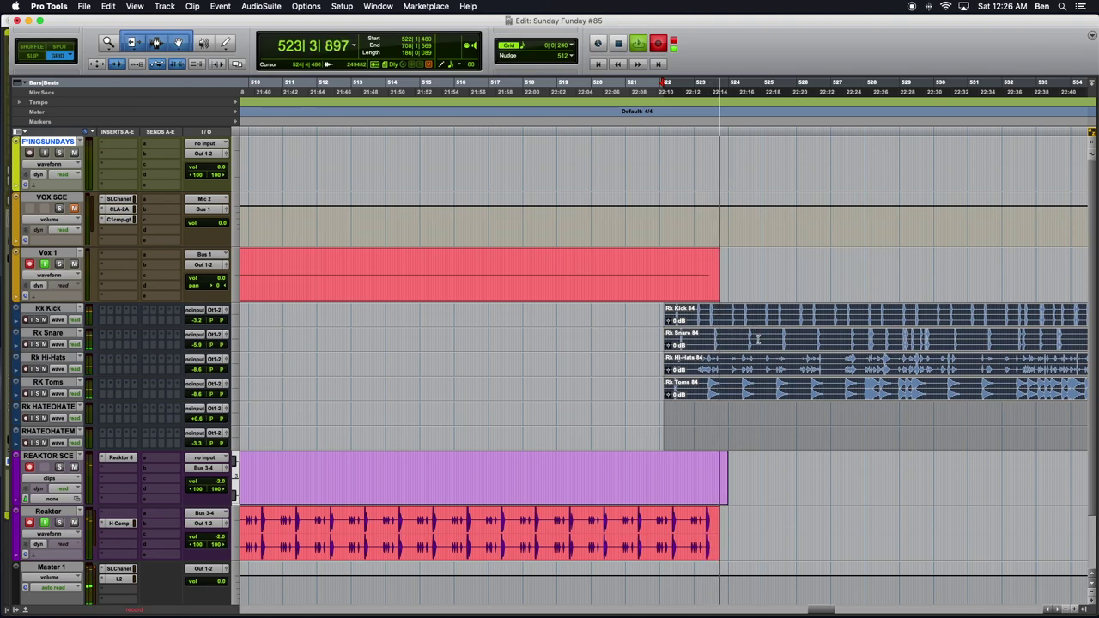
key("super+bracketright")
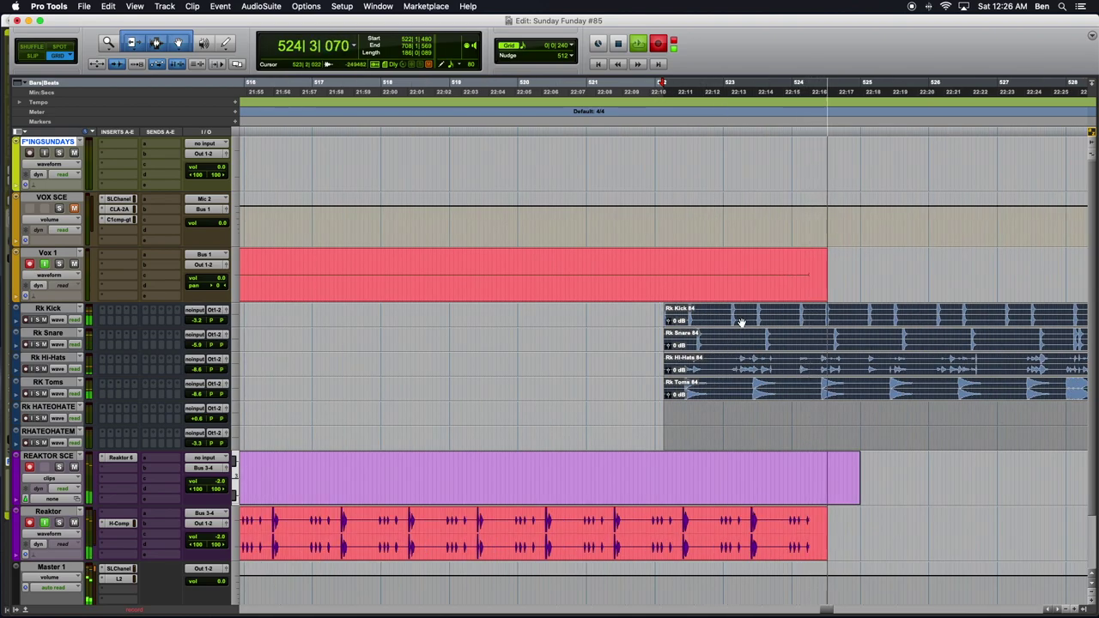
left_click_drag(750, 319, 743, 321)
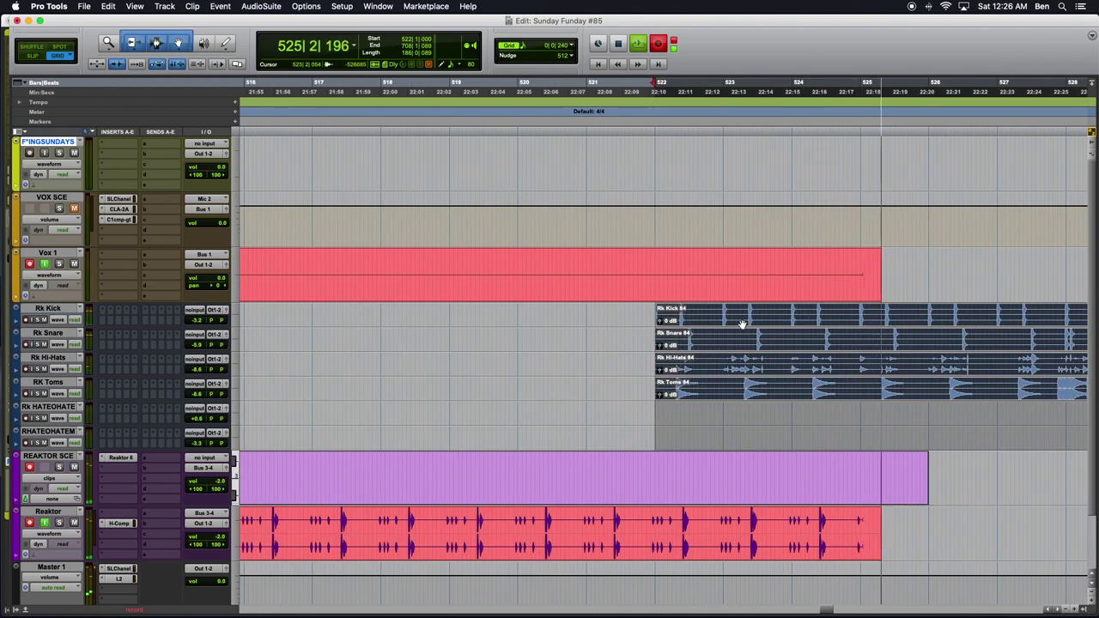
key("super+bracketleft")
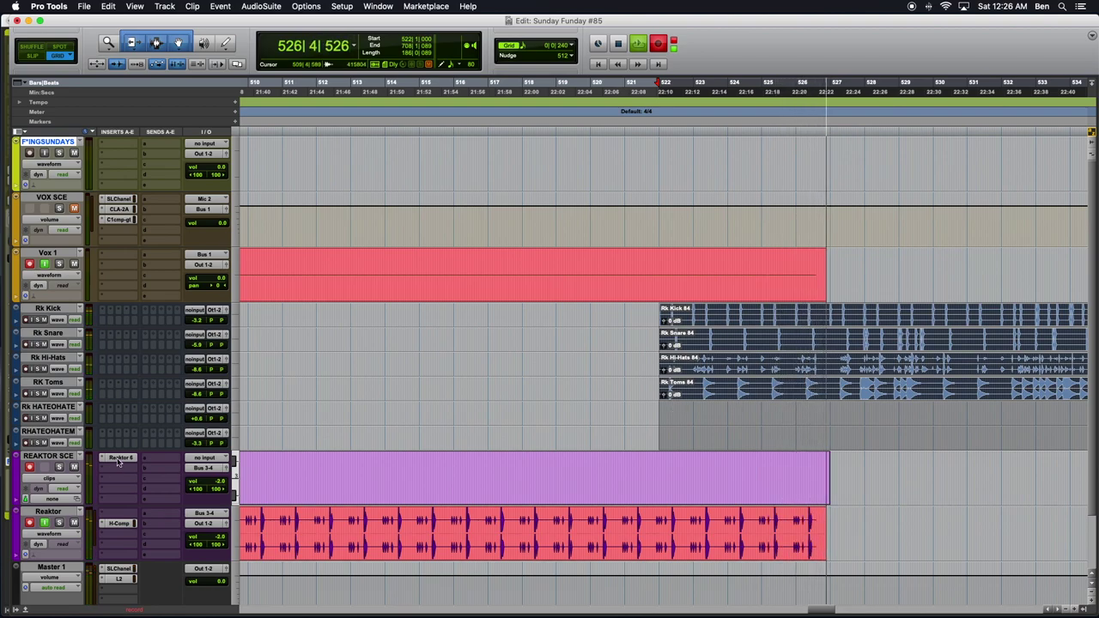
Reopen the Reaktor 6 plug-in on the REAKTOR SCE track and switch its Clock to EXT.
left_click(119, 460)
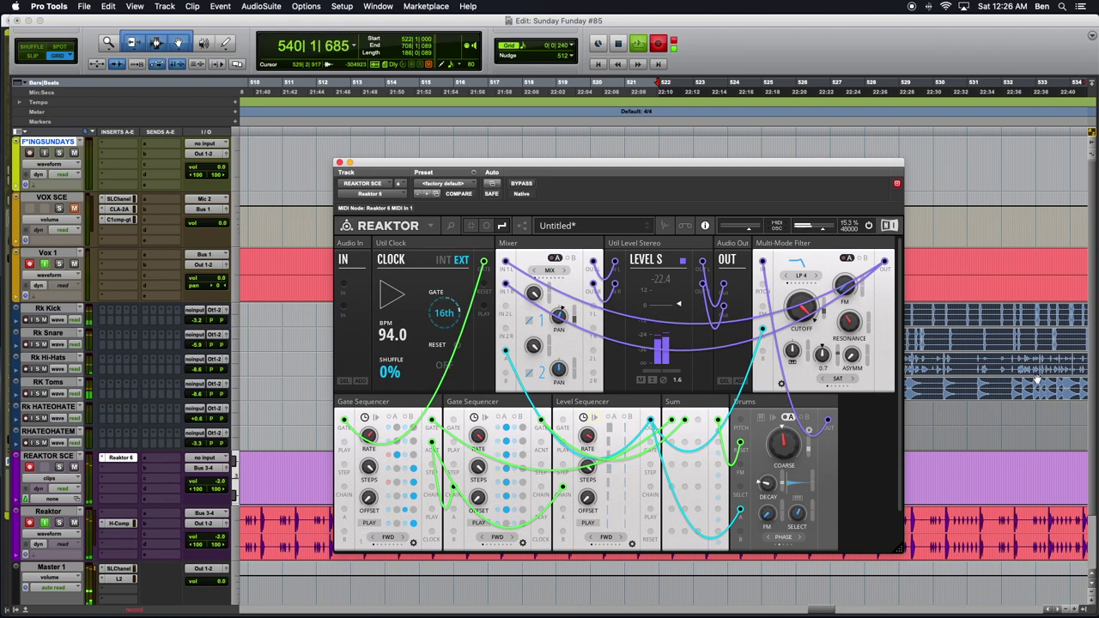
key("super+bracketleft")
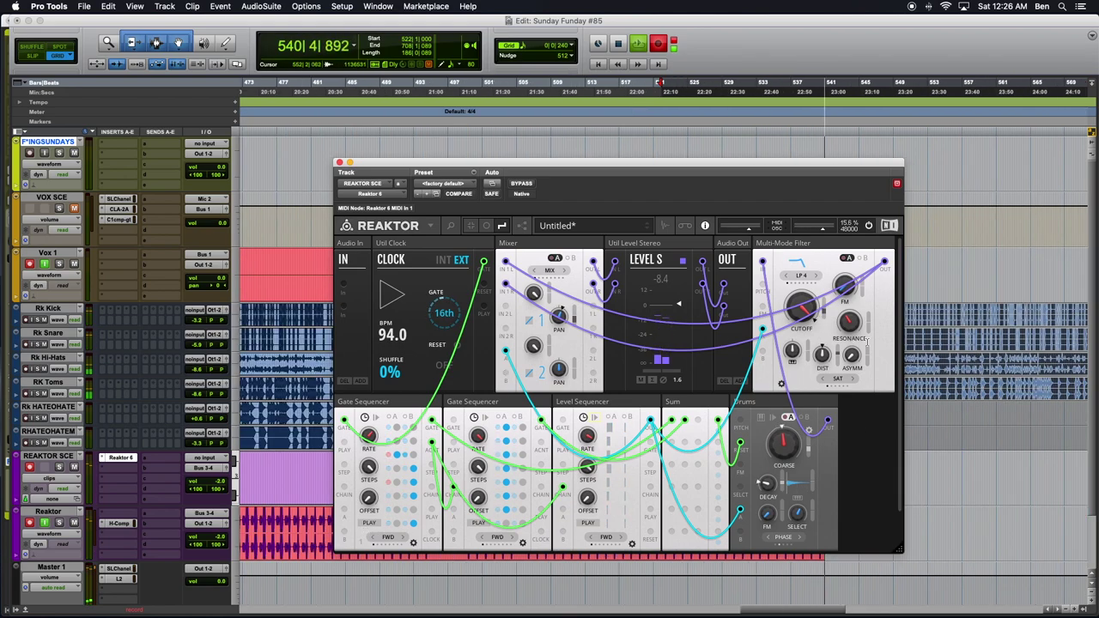